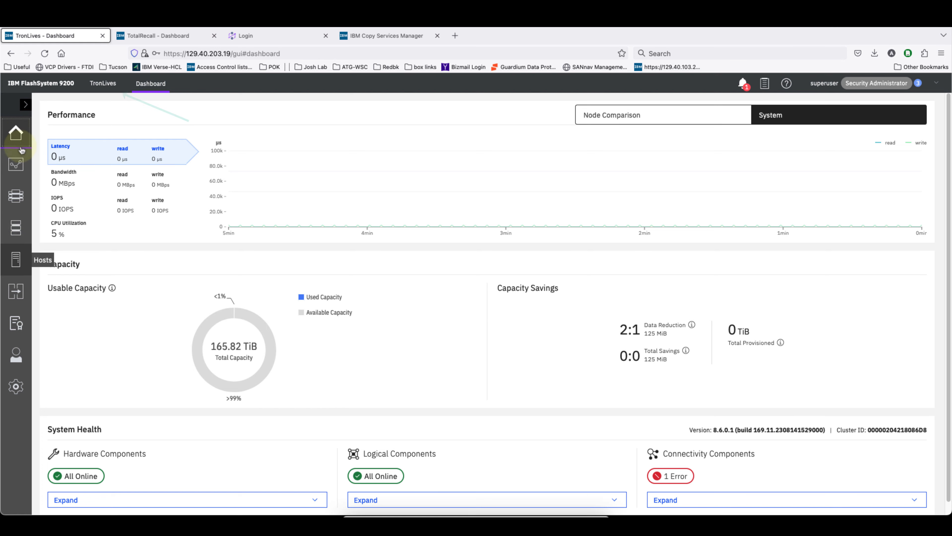
- On TronLives, go to Partnerships and Remote Copy and start creating a 2-site partnership
left_click(83, 293)
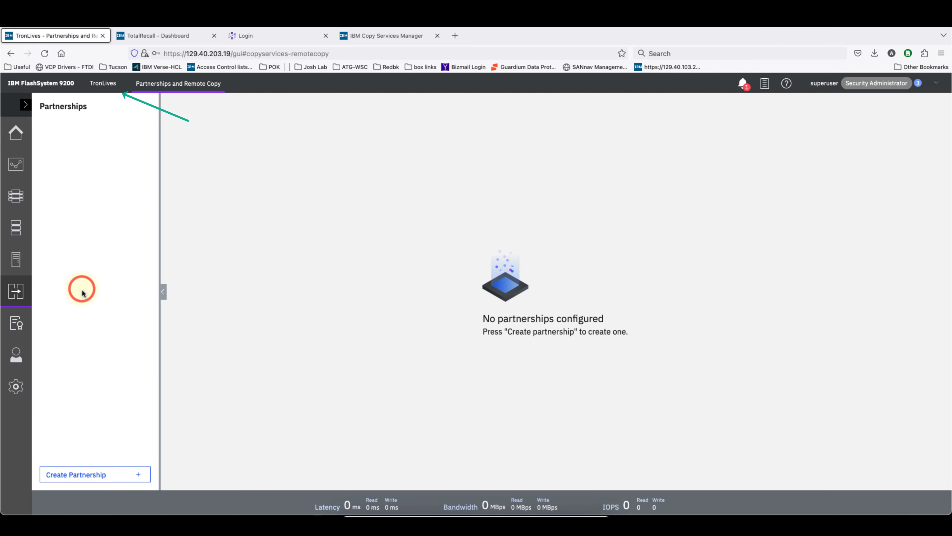
left_click(72, 475)
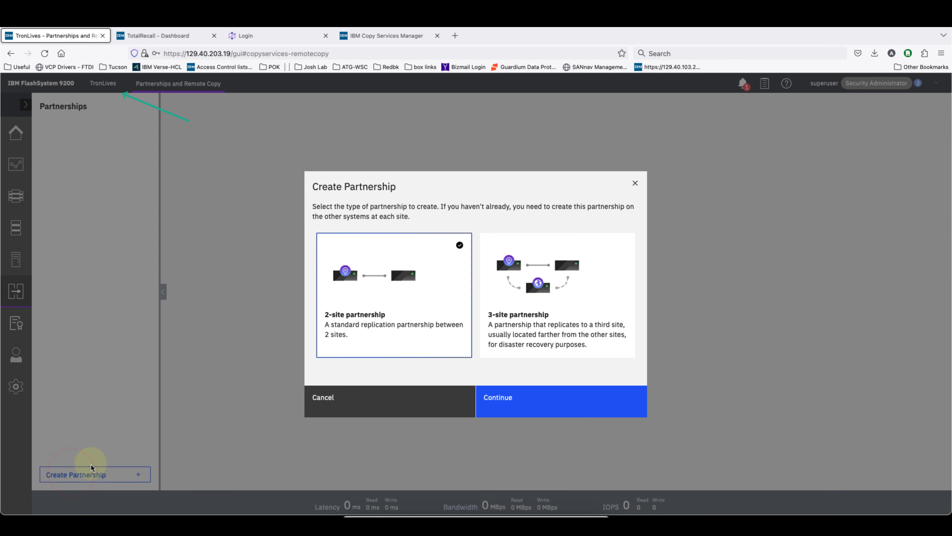
left_click(400, 321)
left_click(515, 408)
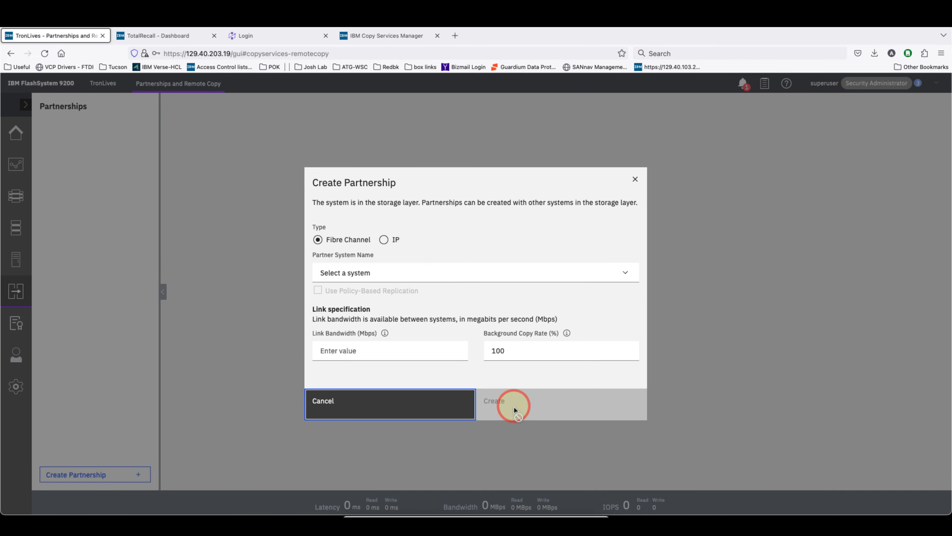
- Create the Fibre Channel partnership with TotalRecall, using policy-based replication and a link bandwidth of 3000 Mbps
left_click(409, 276)
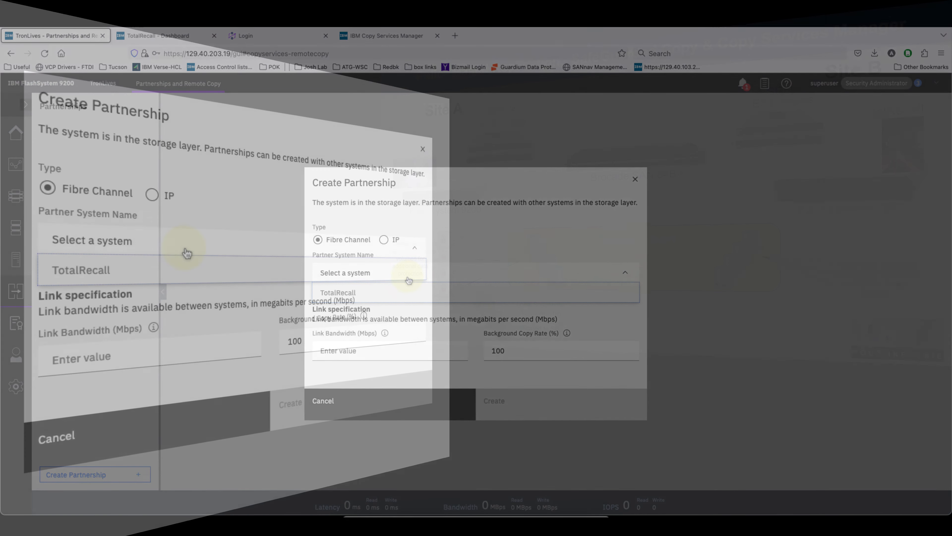
left_click(390, 292)
left_click(161, 274)
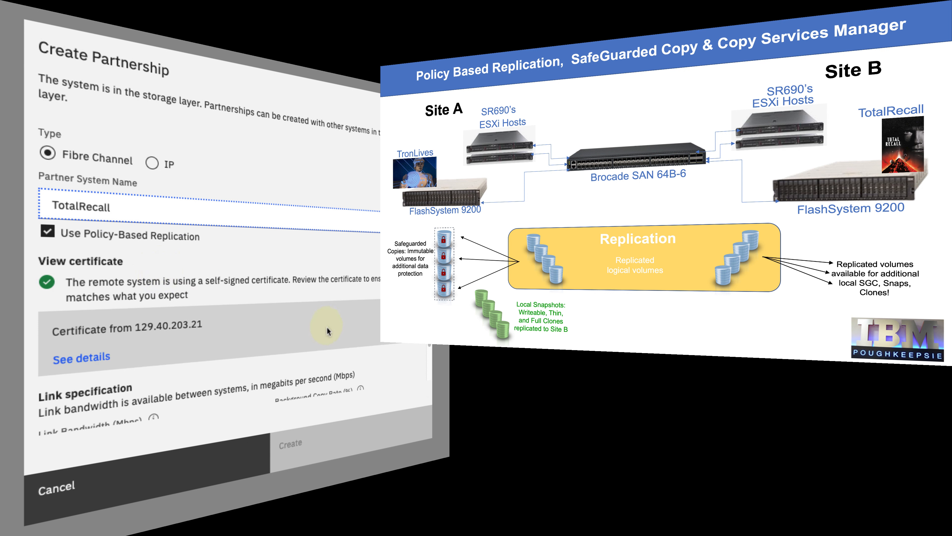
scroll(327, 331, "down", 2)
left_click(200, 392)
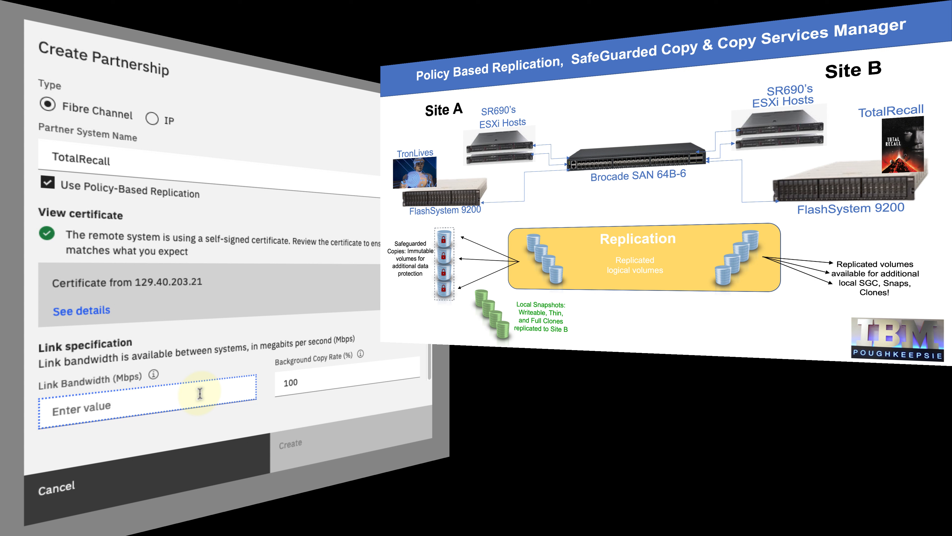
type("3000")
key("Tab")
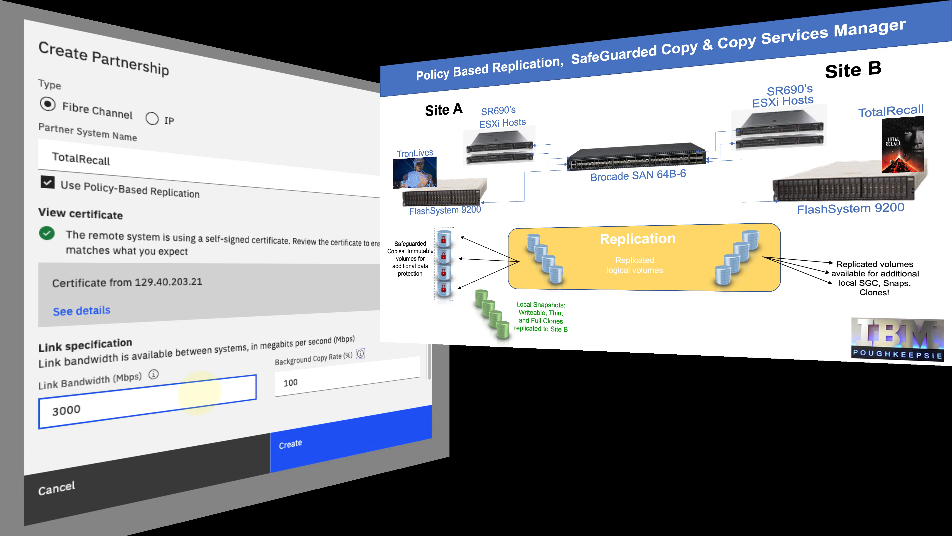
key("Tab")
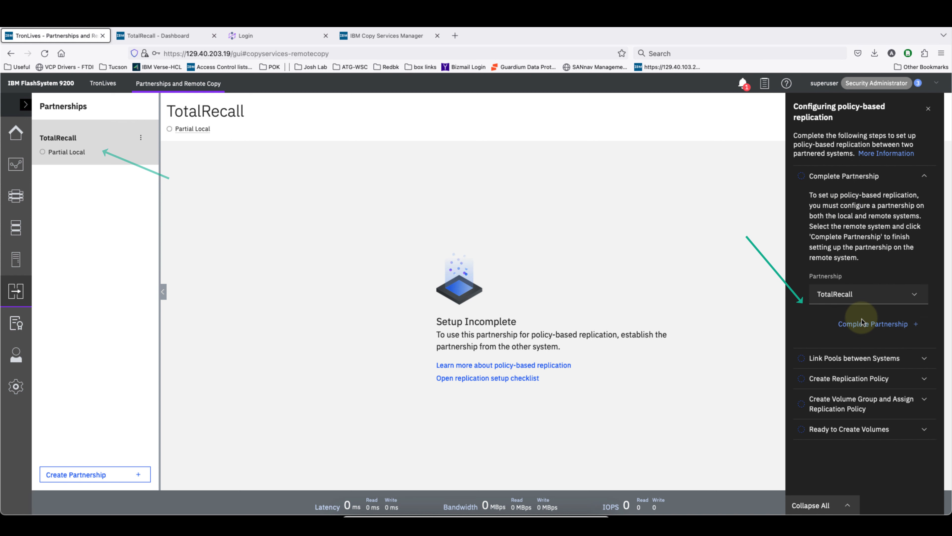
- Switch to the TotalRecall system and start a 2-site partnership from its Partnerships and Remote Copy page
left_click(165, 37)
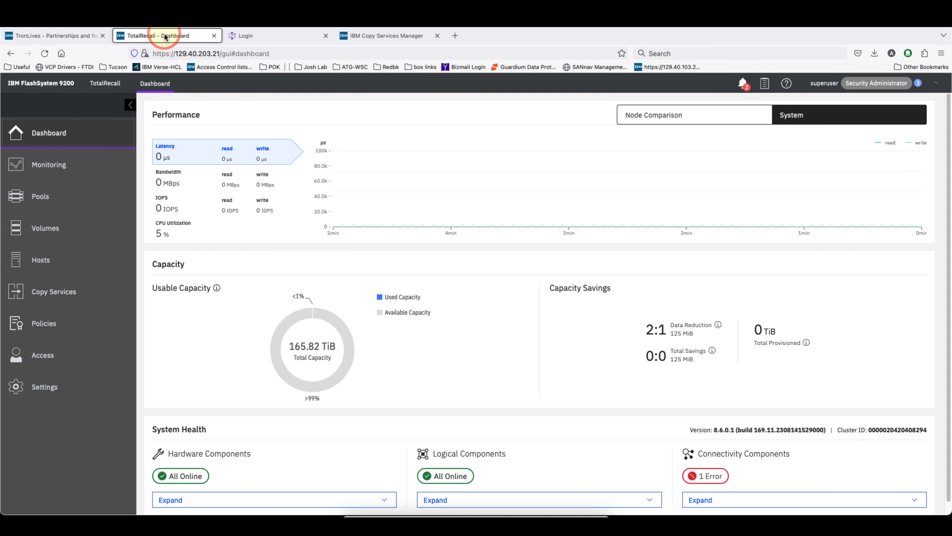
left_click(61, 294)
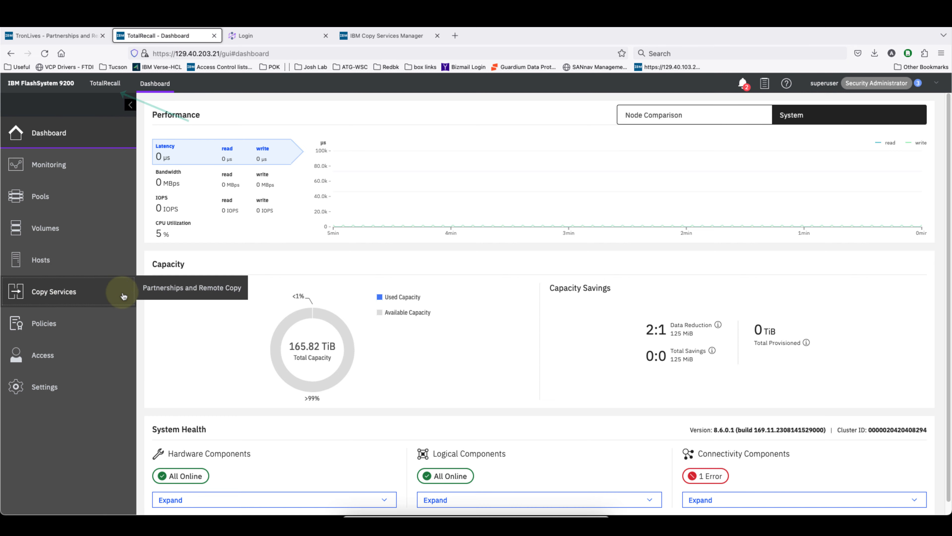
left_click(157, 292)
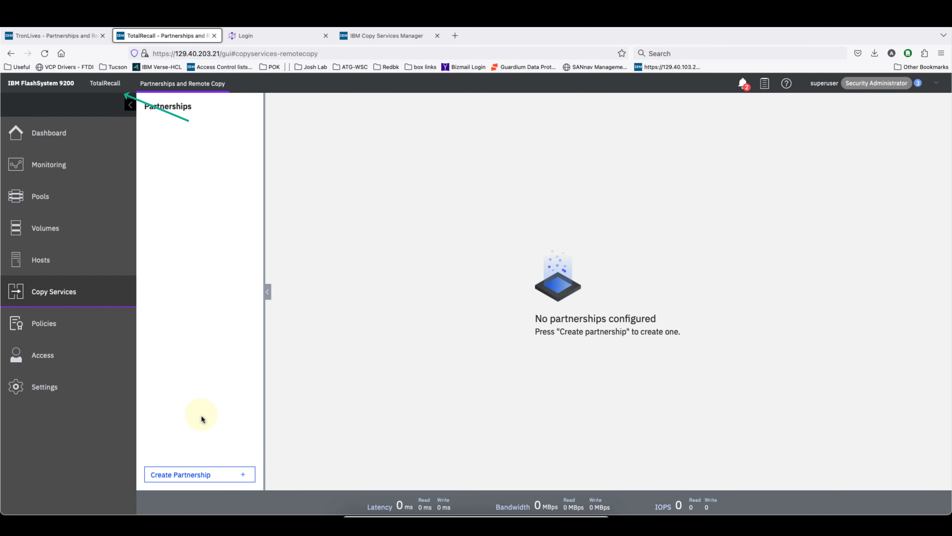
left_click(222, 474)
left_click(410, 309)
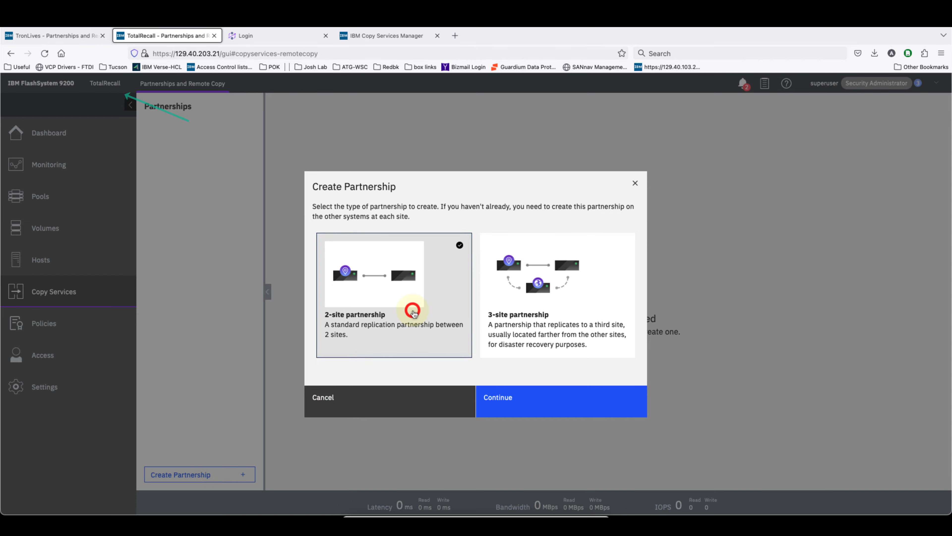
left_click(495, 394)
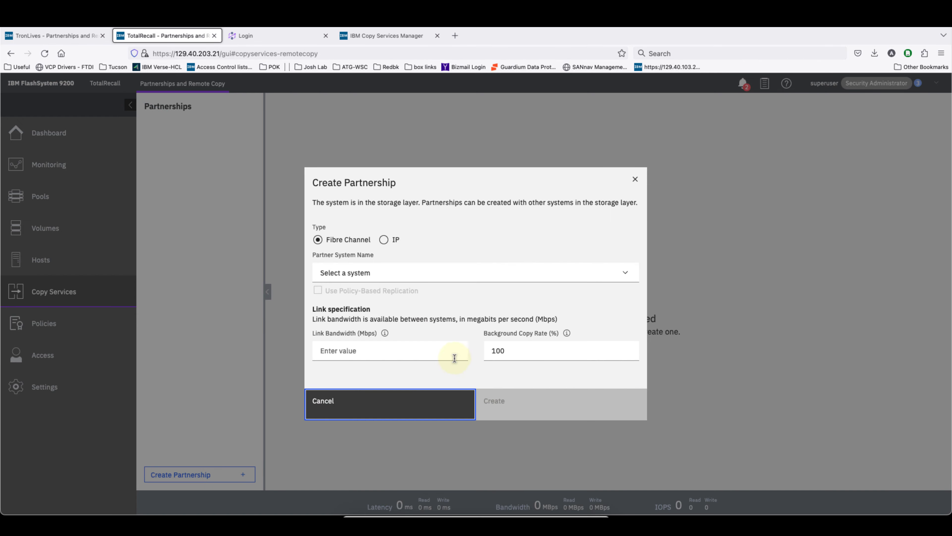
- Create the Fibre Channel partnership with TronLives, using policy-based replication and a link bandwidth of 3000 Mbps
left_click(362, 277)
left_click(360, 293)
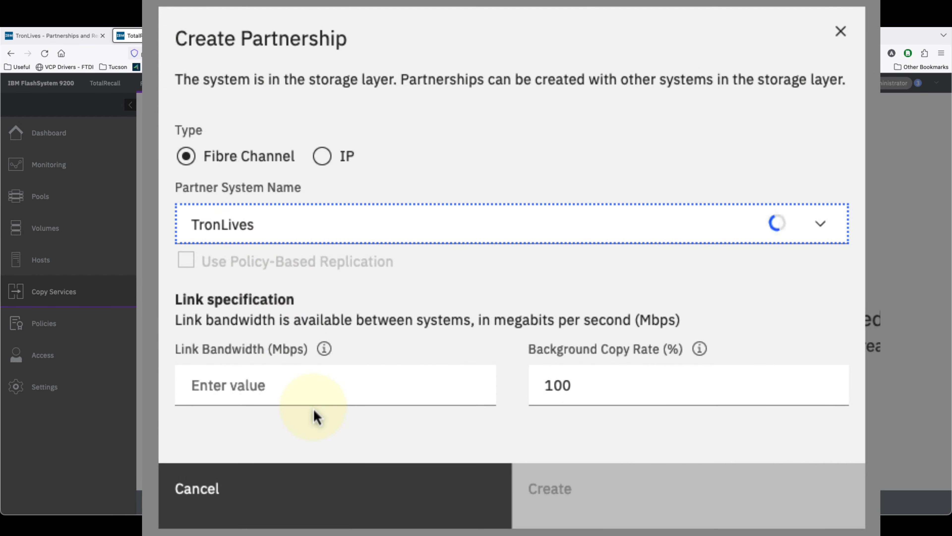
scroll(508, 358, "down", 2)
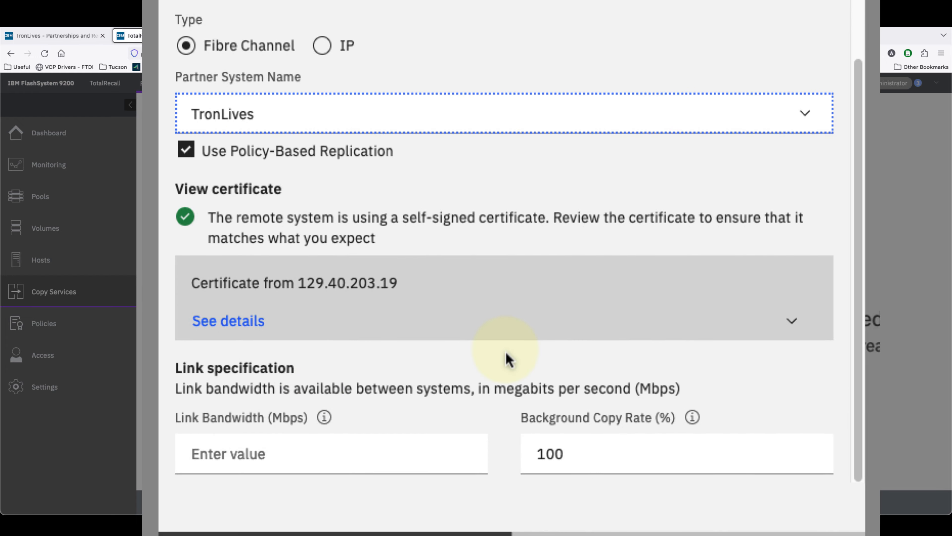
left_click(336, 453)
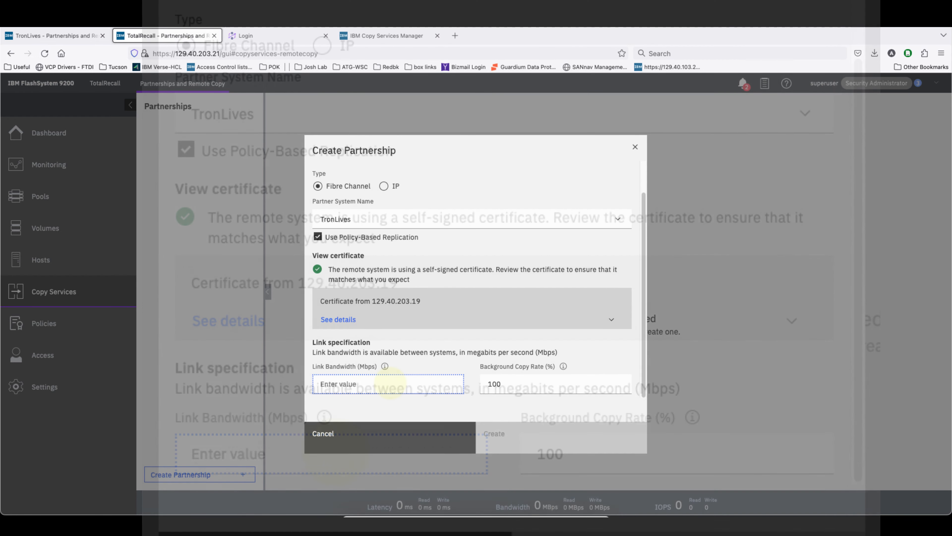
type("3000")
key("Tab")
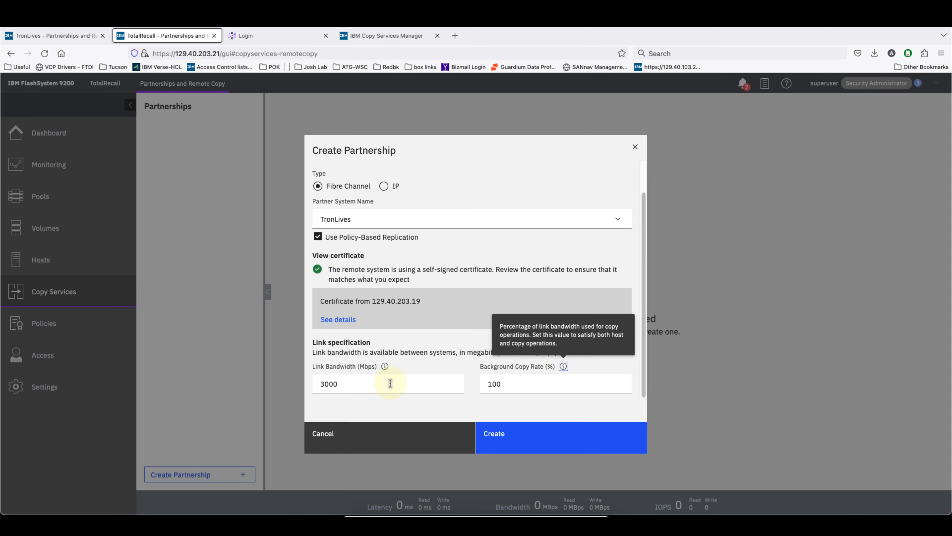
left_click(491, 432)
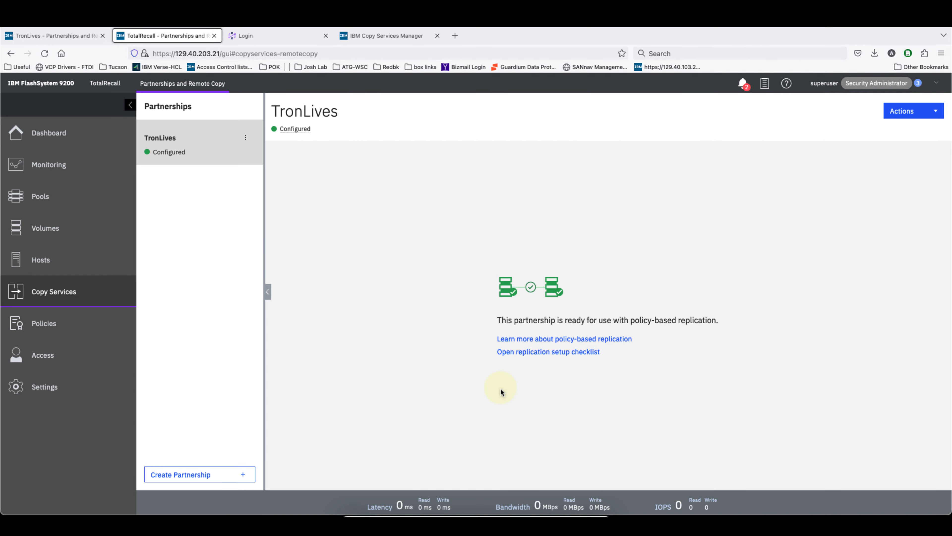
- Return to TronLives, run Complete Partnership for TotalRecall from the setup checklist, and close the duplicate TotalRecall page
left_click(43, 37)
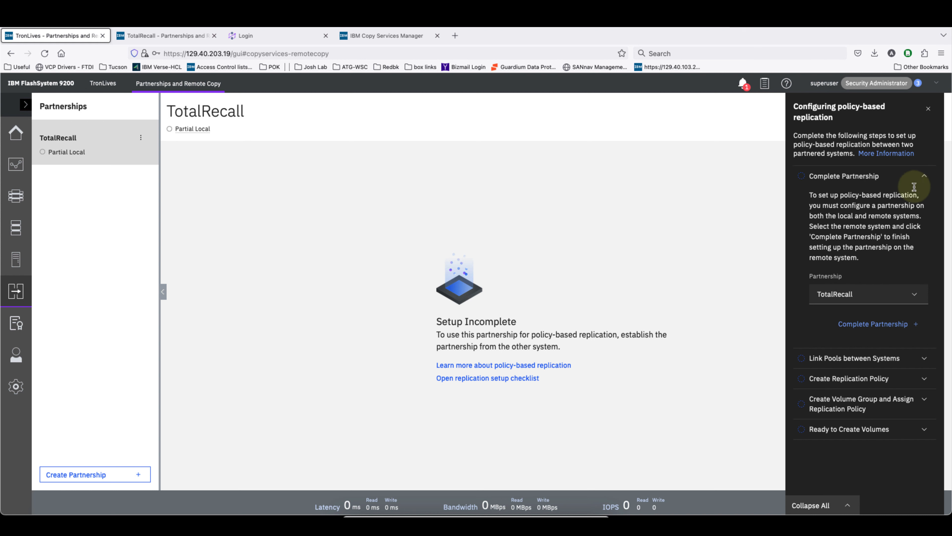
left_click(883, 325)
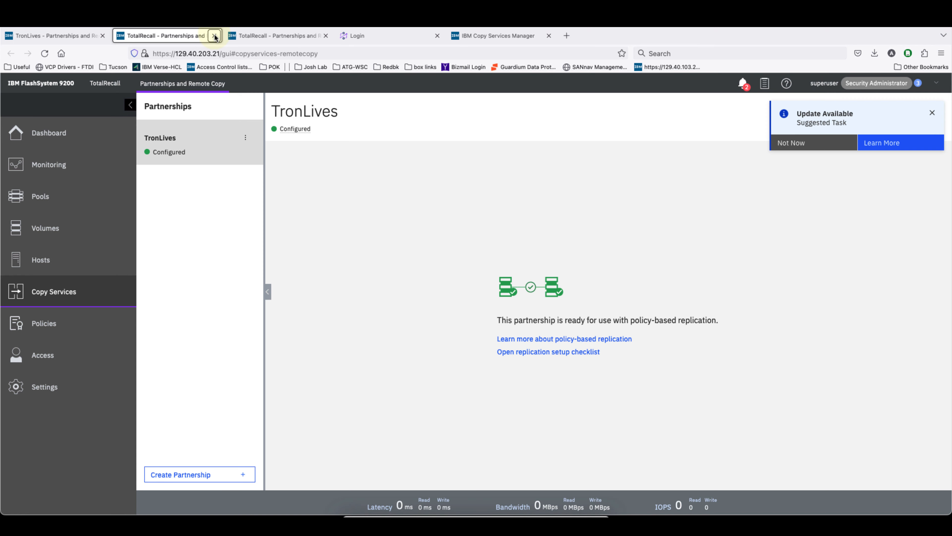
left_click(215, 36)
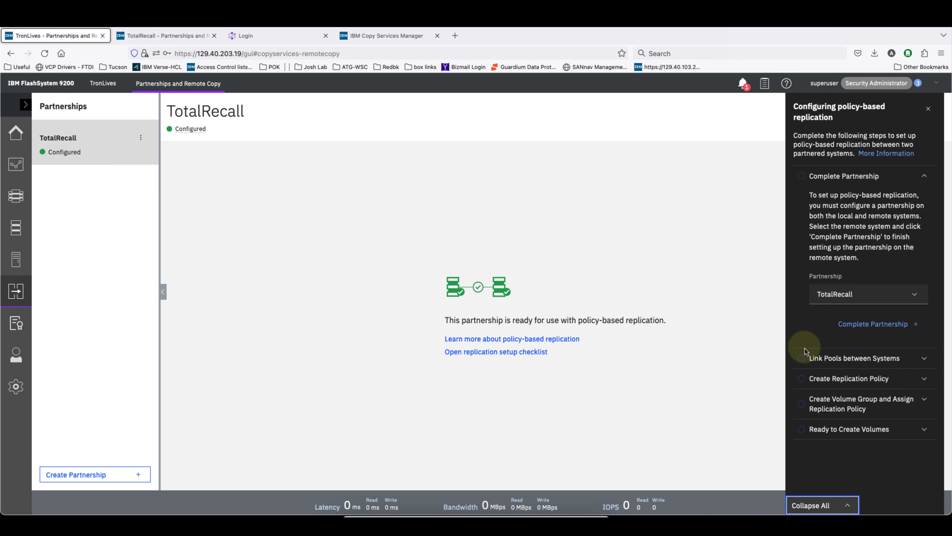
- Link the remote pool TotalRecall-Pool1 to the local pool TronPool1, using standard provisioning for replicated volumes
left_click(831, 359)
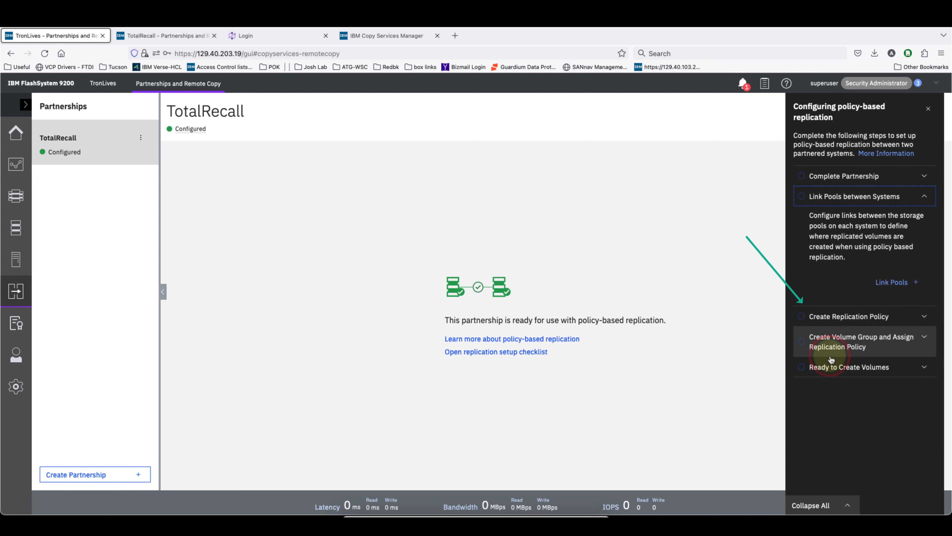
left_click(887, 285)
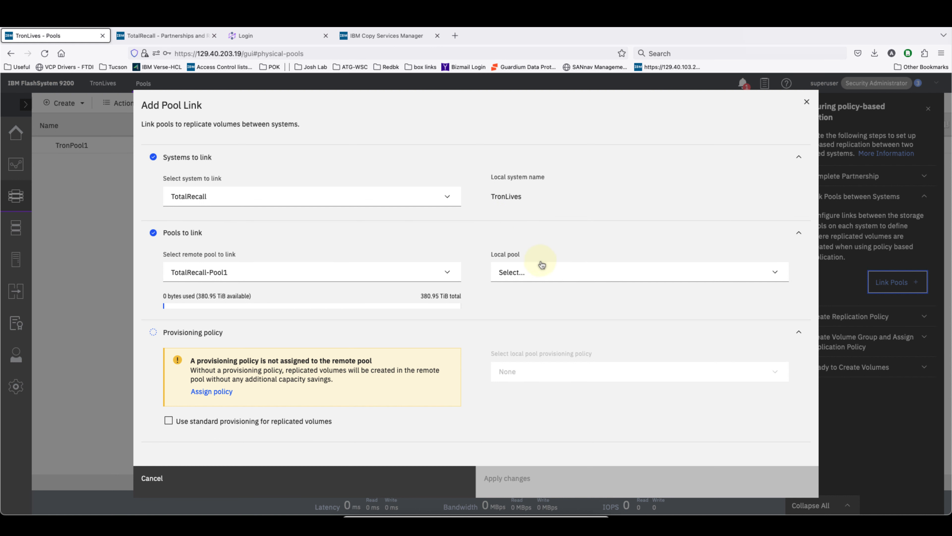
left_click(549, 272)
left_click(542, 292)
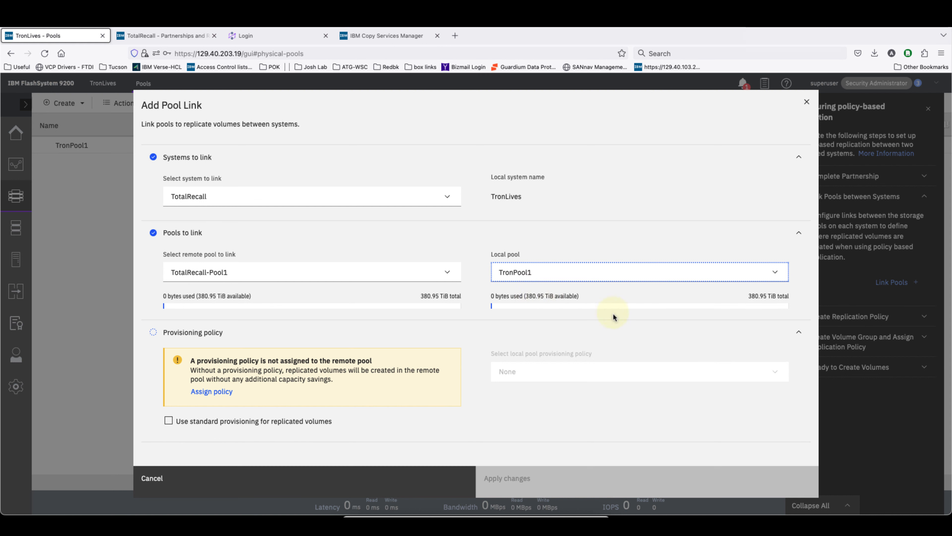
left_click(321, 422)
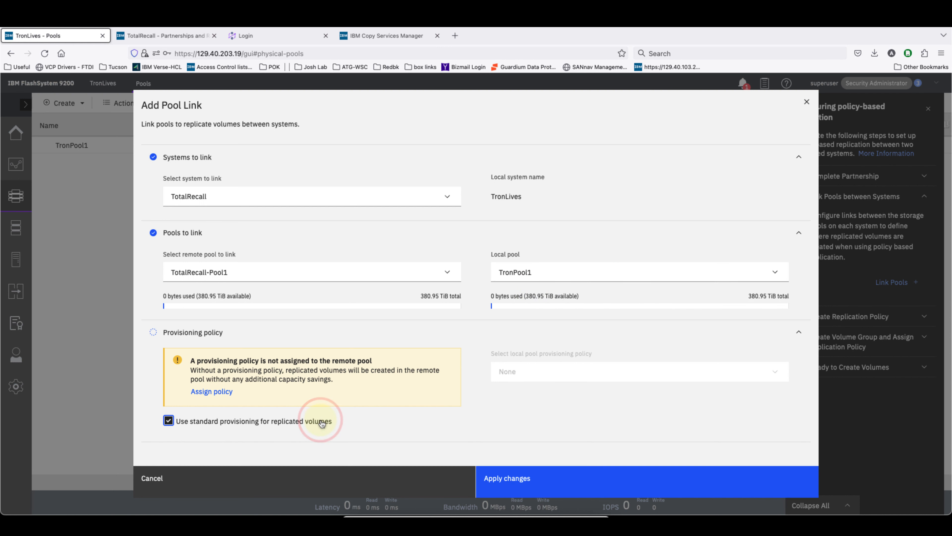
left_click(541, 482)
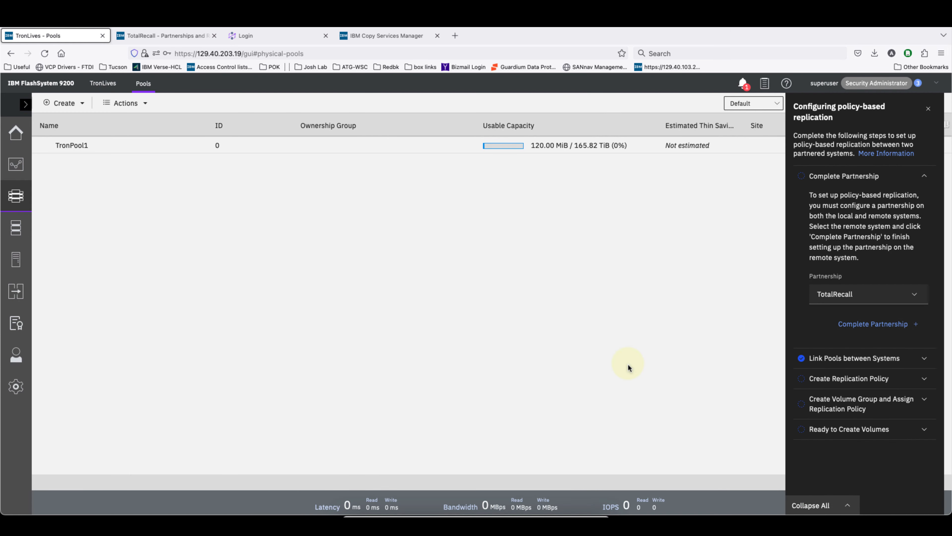
- Choose TronLives as the production system in the setup checklist and start creating a replication policy
left_click(925, 379)
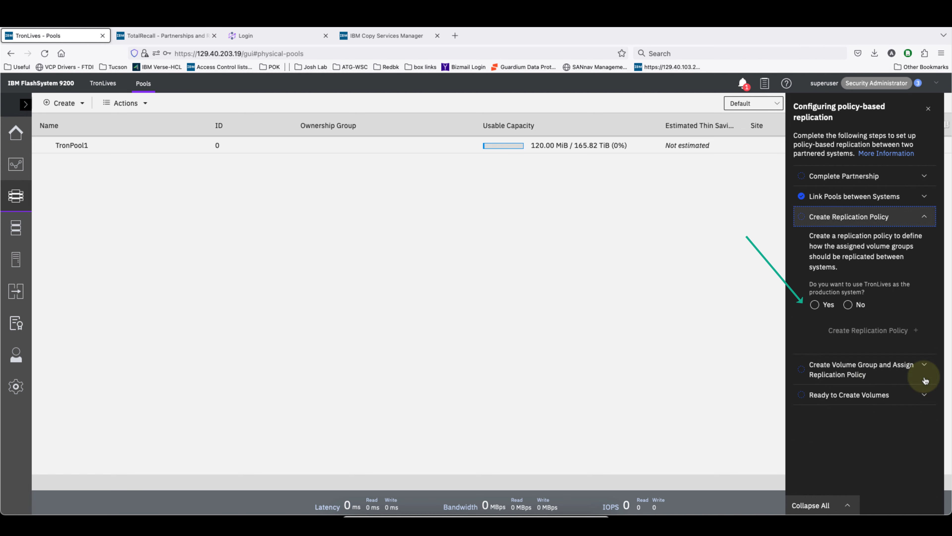
left_click(815, 305)
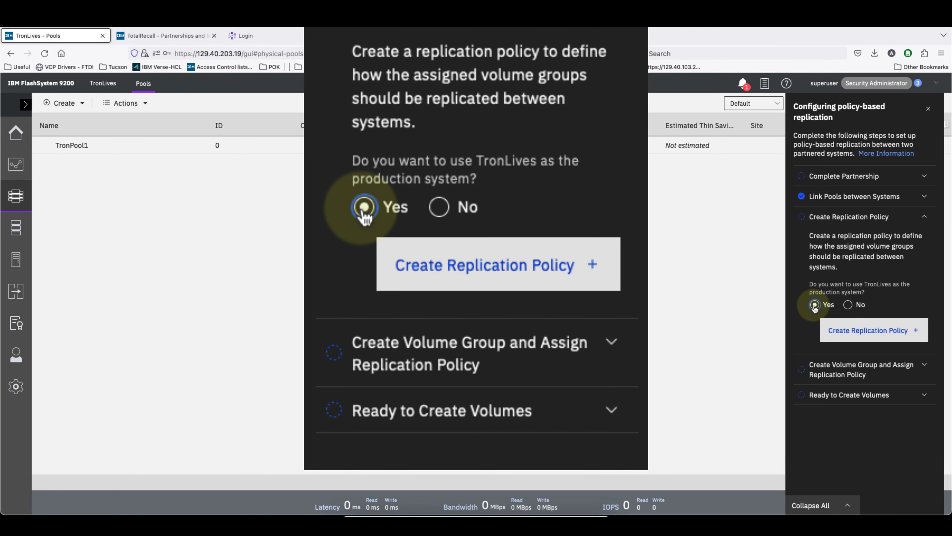
left_click(835, 331)
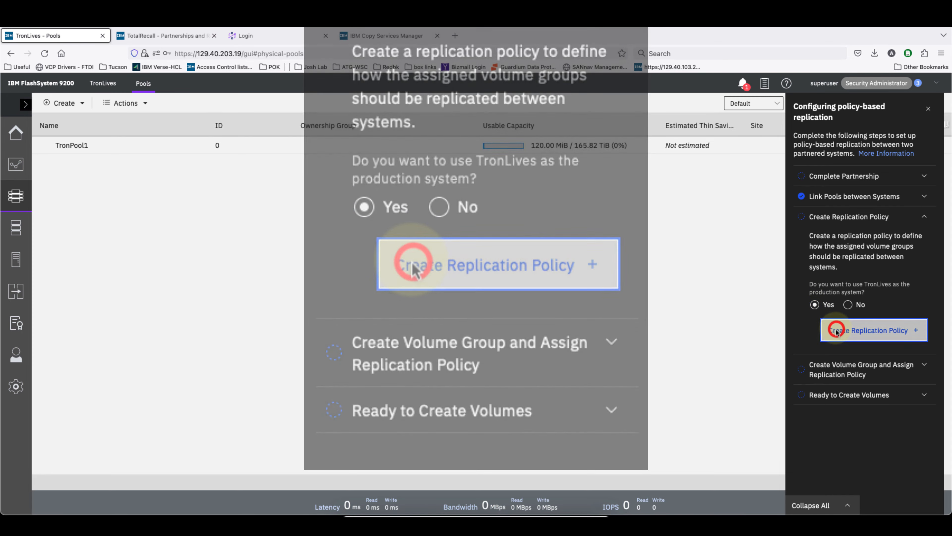
- Create the replication policy Oracle-Async-RepPolicy from TronLives to TotalRecall with a recovery point alert at 30 minutes
left_click(393, 281)
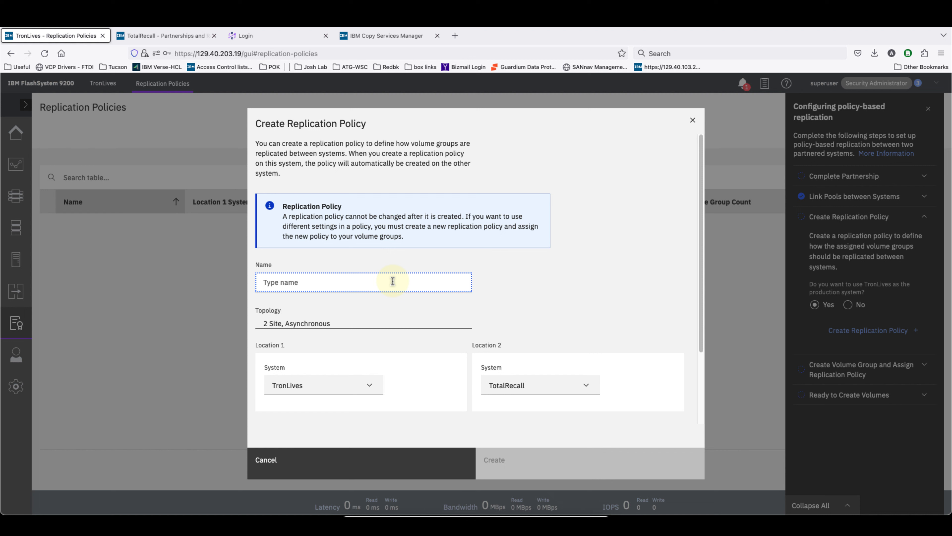
type("Oracle-Async-RepPolicy")
scroll(601, 319, "down", 3)
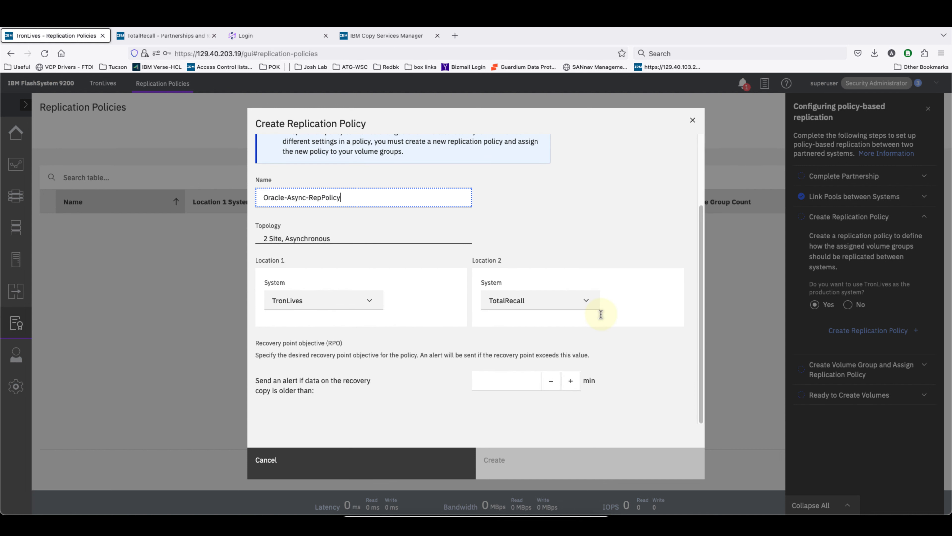
left_click(523, 379)
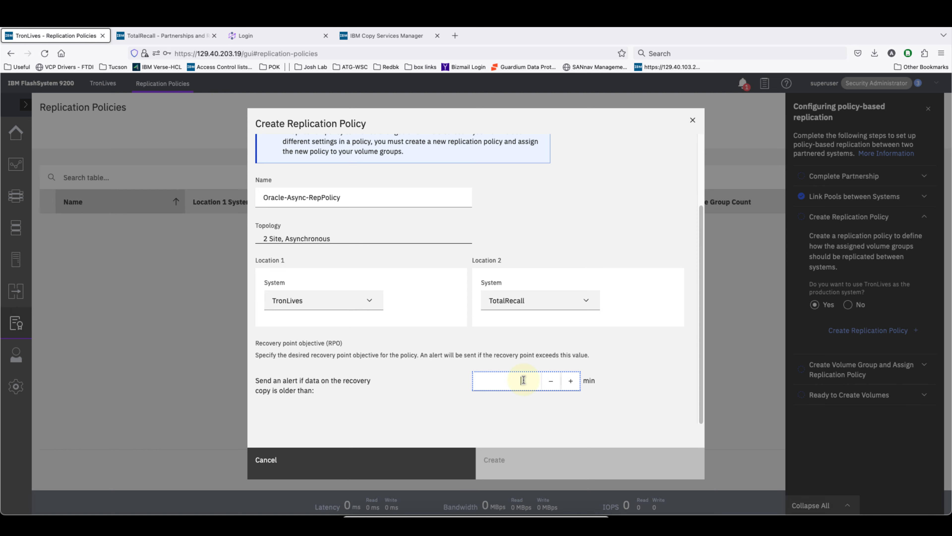
type("30")
left_click(529, 459)
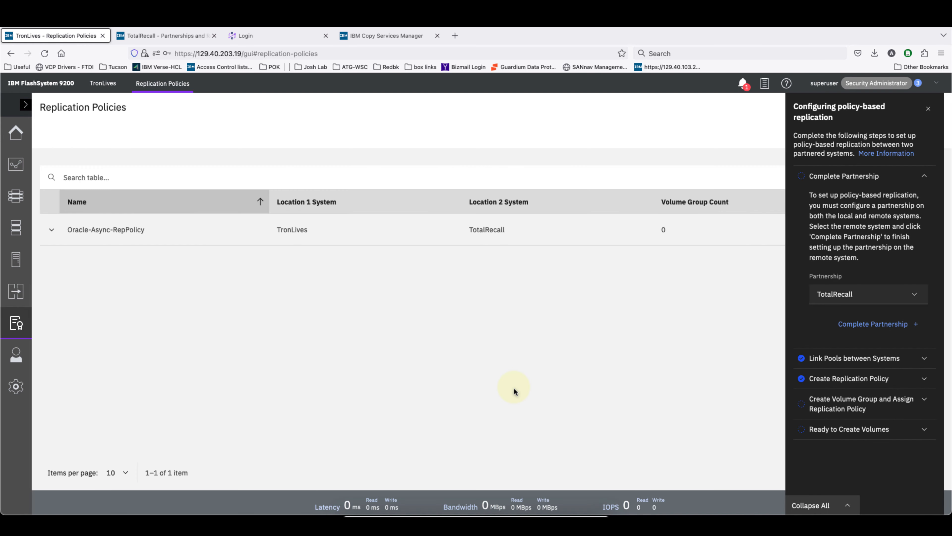
- Review the Link Pools between Systems and Create Replication Policy sections of the setup checklist
left_click(925, 360)
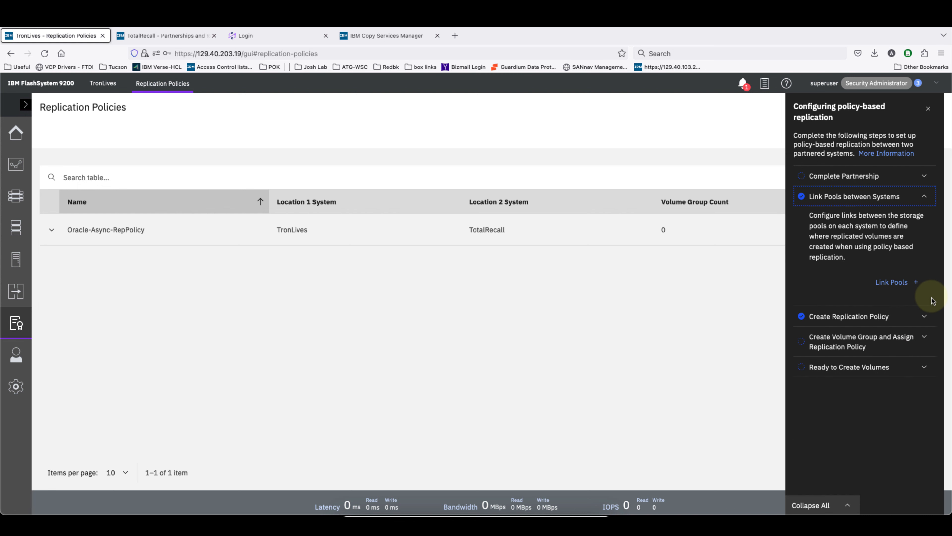
left_click(925, 316)
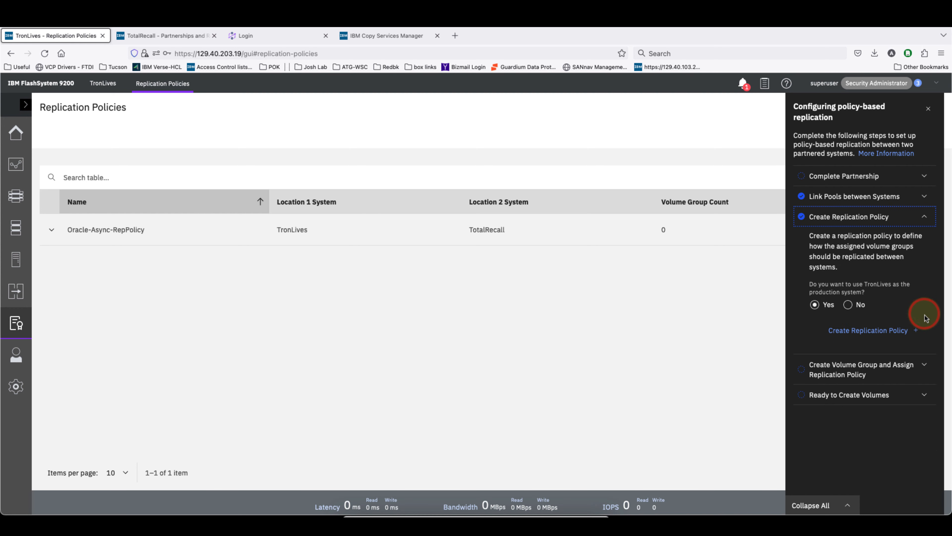
- Create the empty volume group OracleVG from the setup checklist and assign it the replication policy Oracle-Async-RepPolicy
left_click(924, 367)
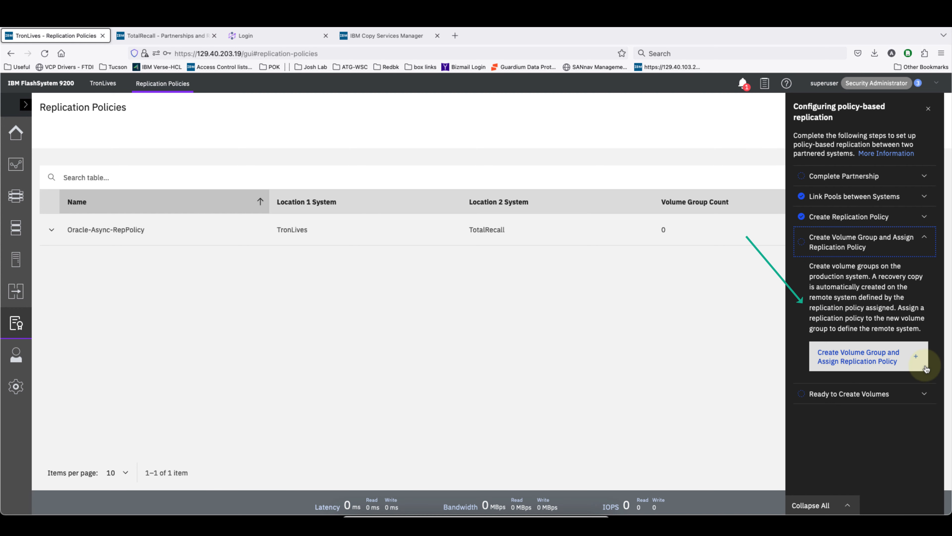
left_click(879, 360)
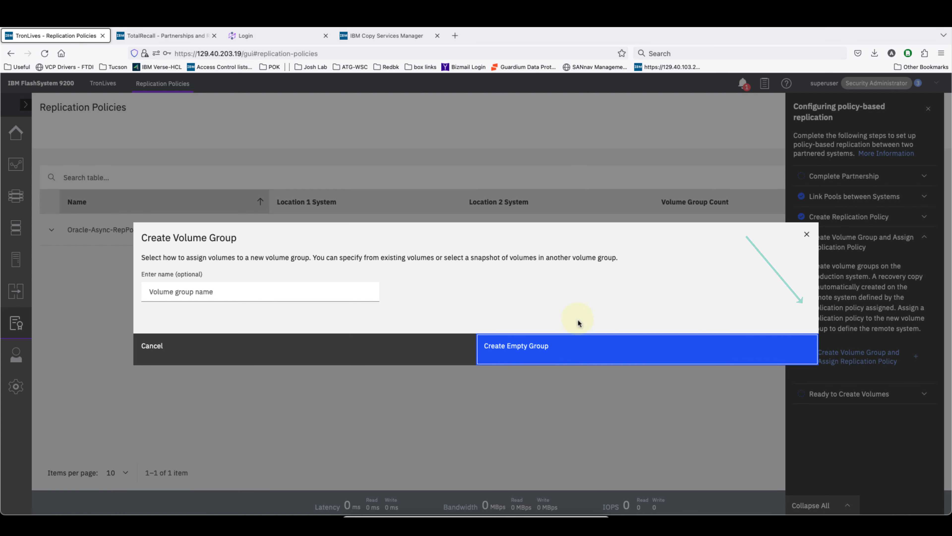
left_click(342, 289)
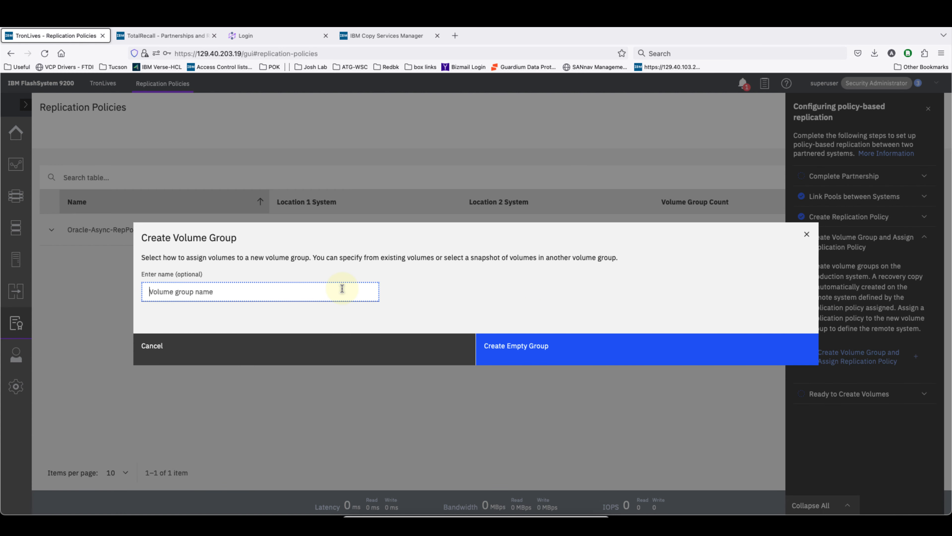
type("OracleVG")
left_click(530, 350)
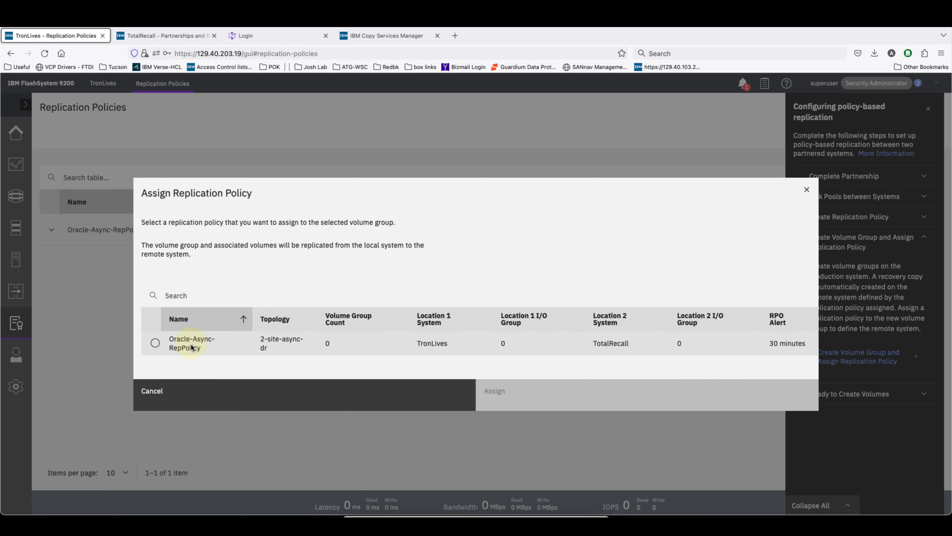
left_click(191, 347)
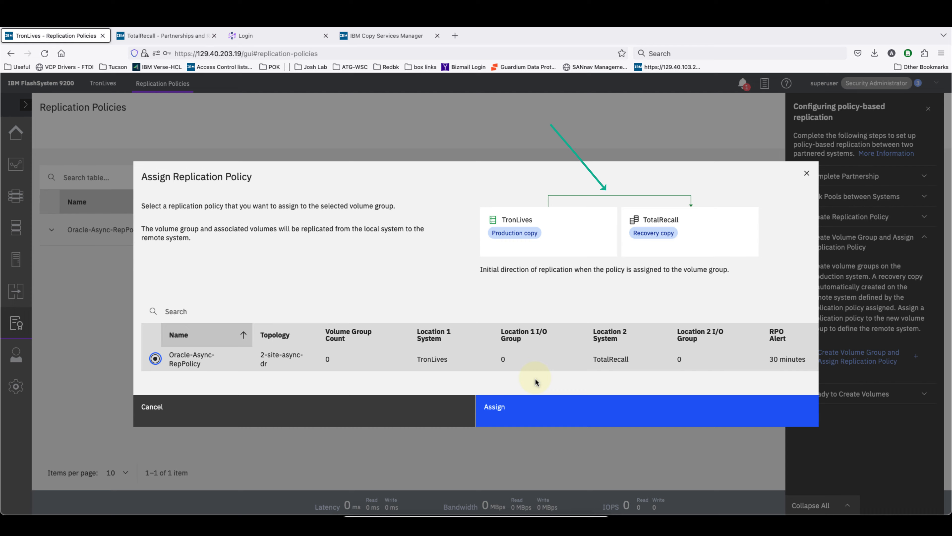
left_click(611, 408)
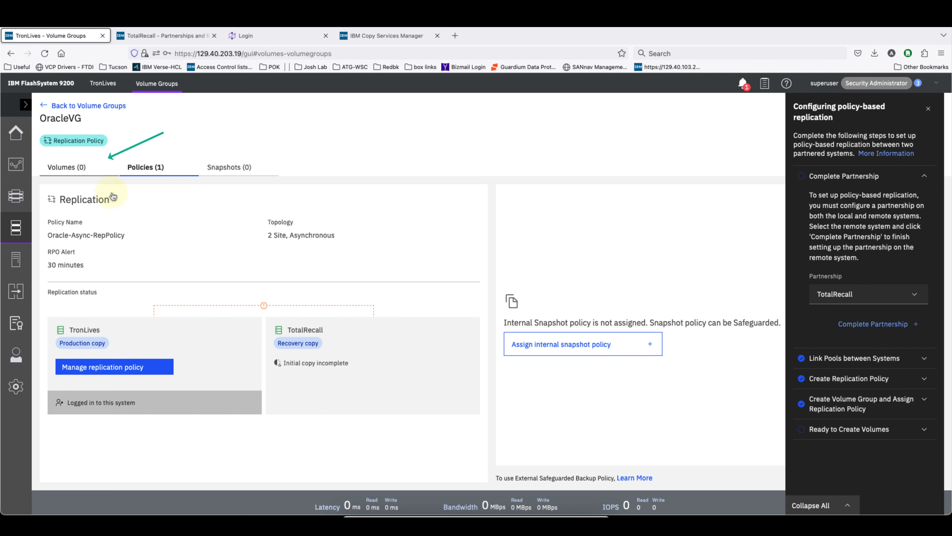
- Define three new 30 GiB volumes with the name prefix Oracle_Server- in TronPool1 for the volume group OracleVG
left_click(83, 167)
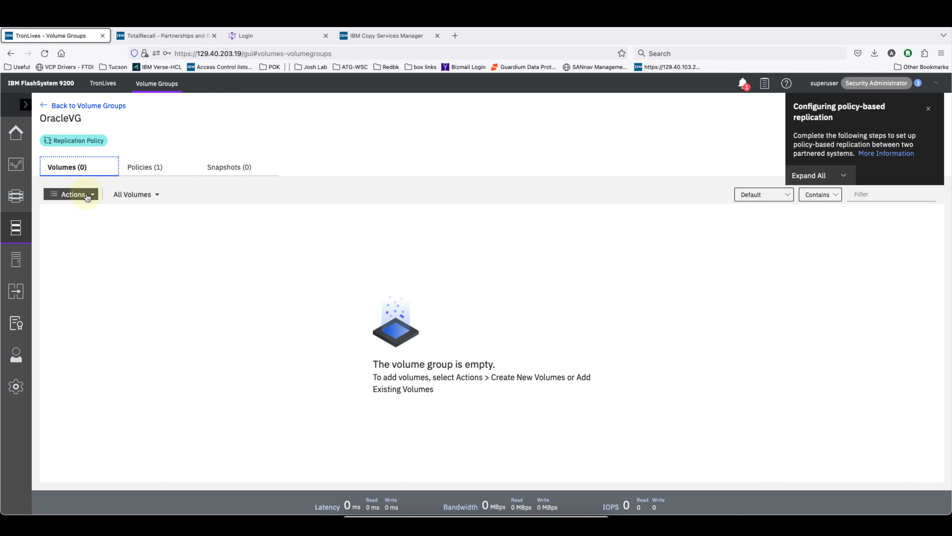
left_click(73, 194)
left_click(86, 209)
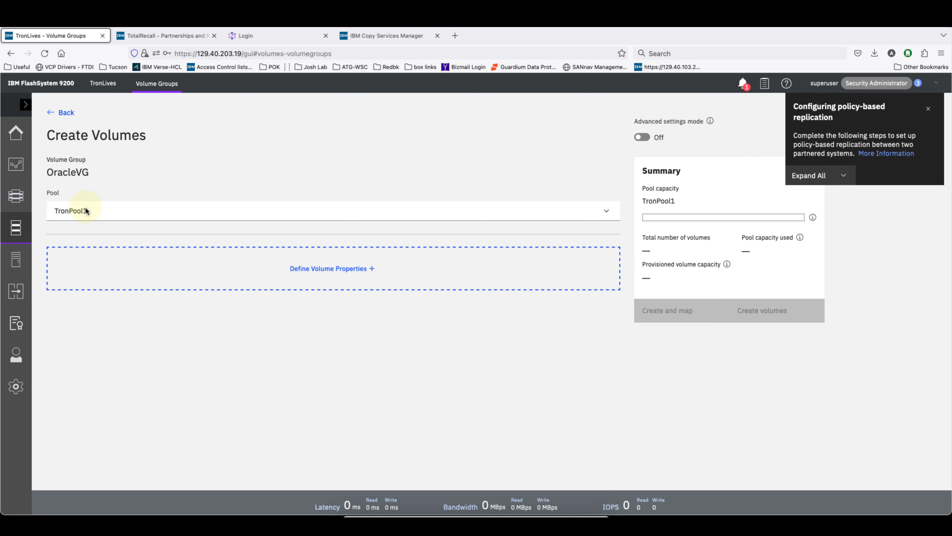
left_click(236, 269)
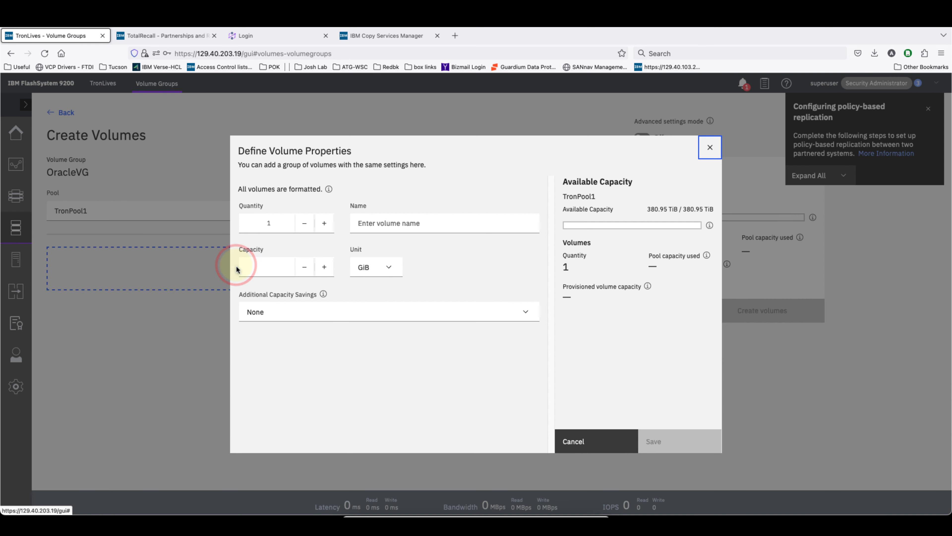
key("BackSpace")
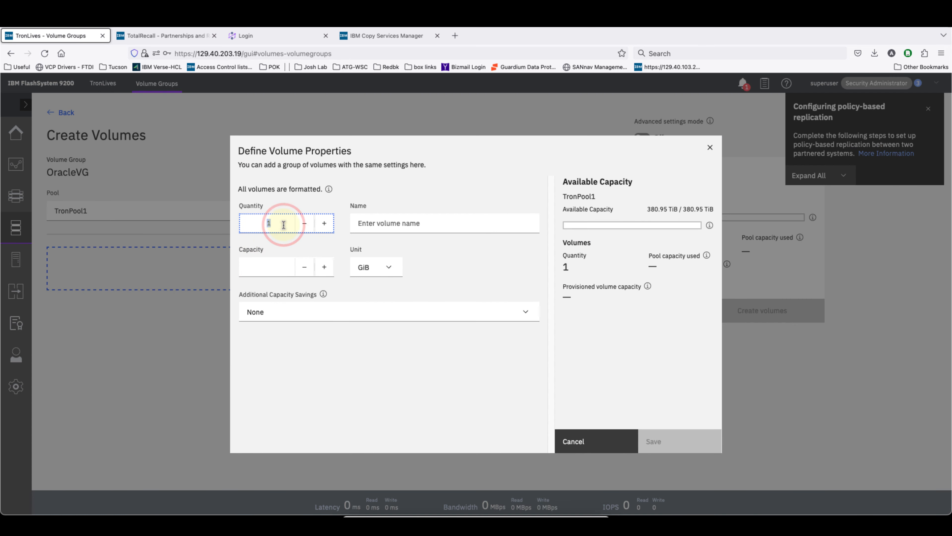
type("3")
key("Tab")
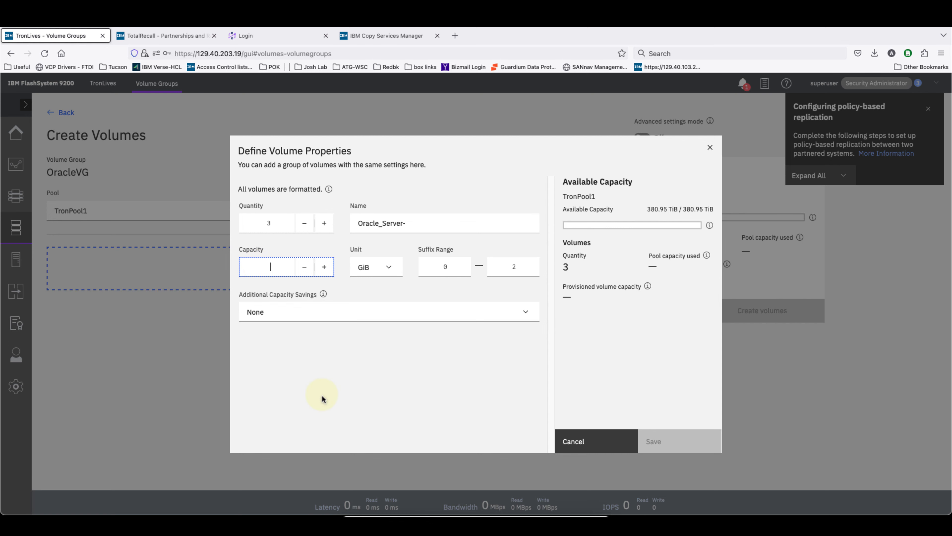
type("30")
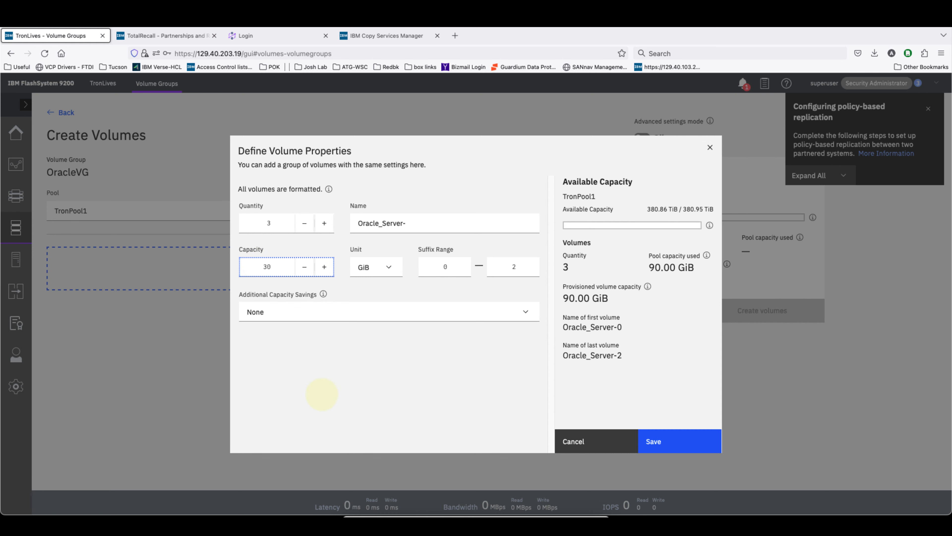
- Start the volume name suffixes at 1, set capacity savings to Thin-provisioned, and create the volumes
key("Tab")
key("Tab")
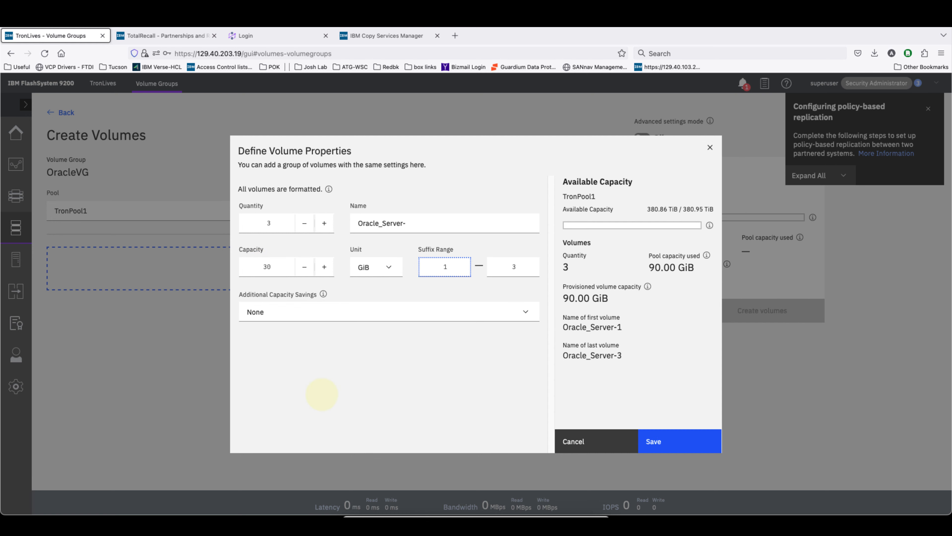
key("Tab")
left_click(468, 313)
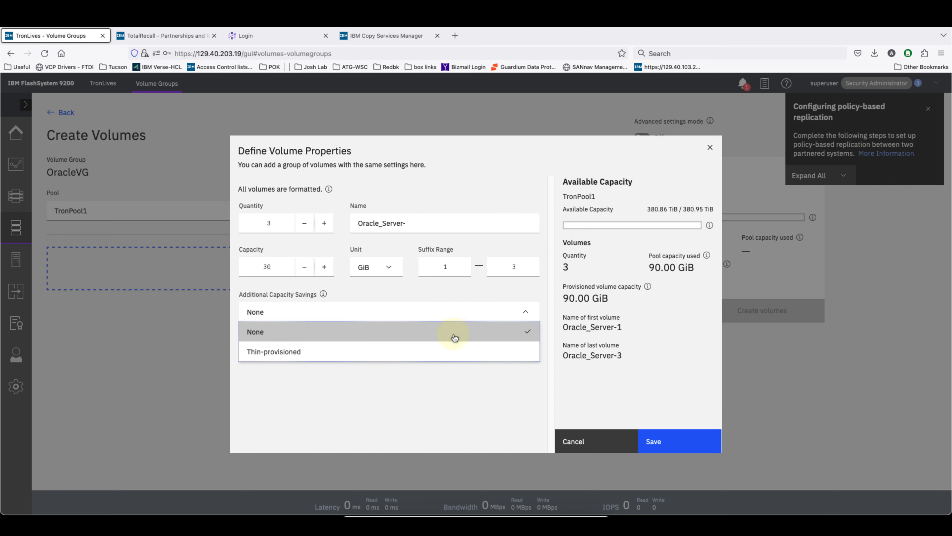
left_click(437, 359)
left_click(685, 442)
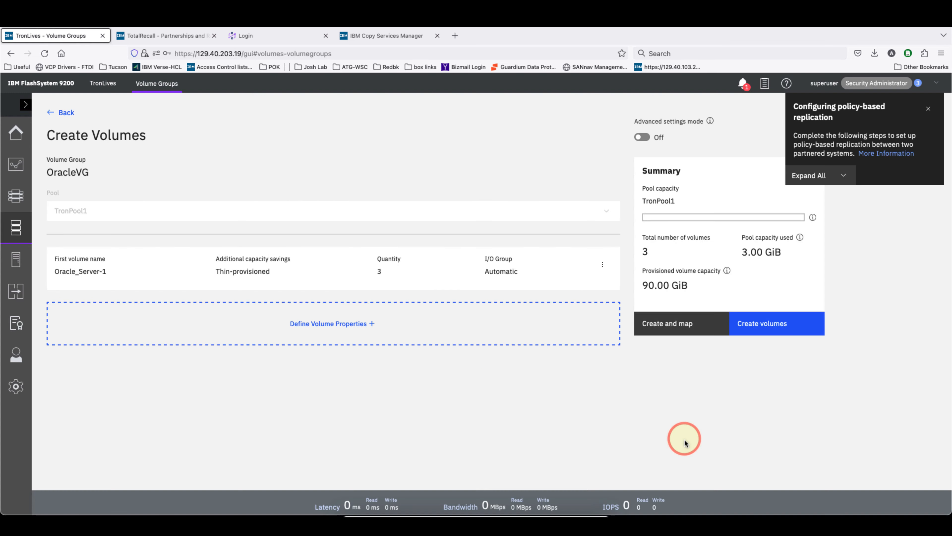
left_click(777, 326)
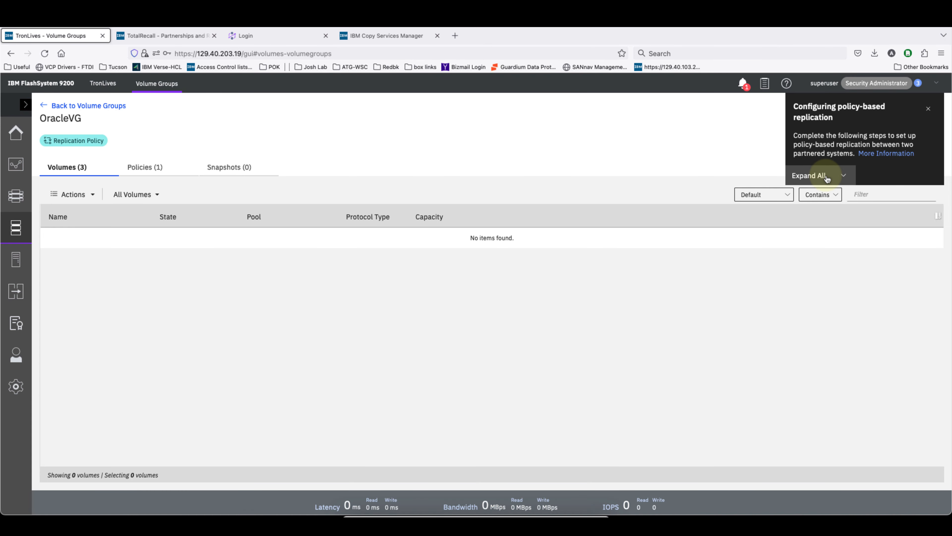
- Review the Ready to Create Volumes section, close the setup checklist, and check the replication status of OracleVG
left_click(824, 176)
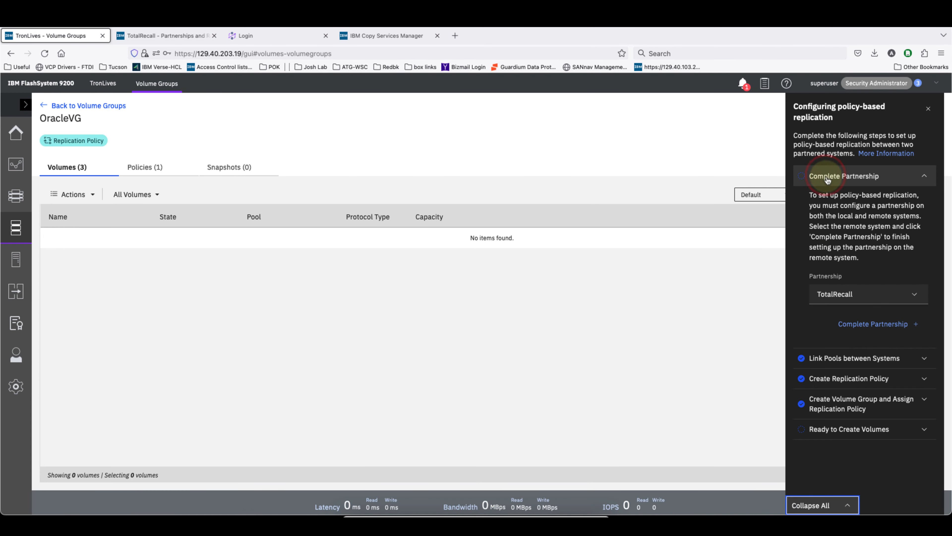
left_click(905, 436)
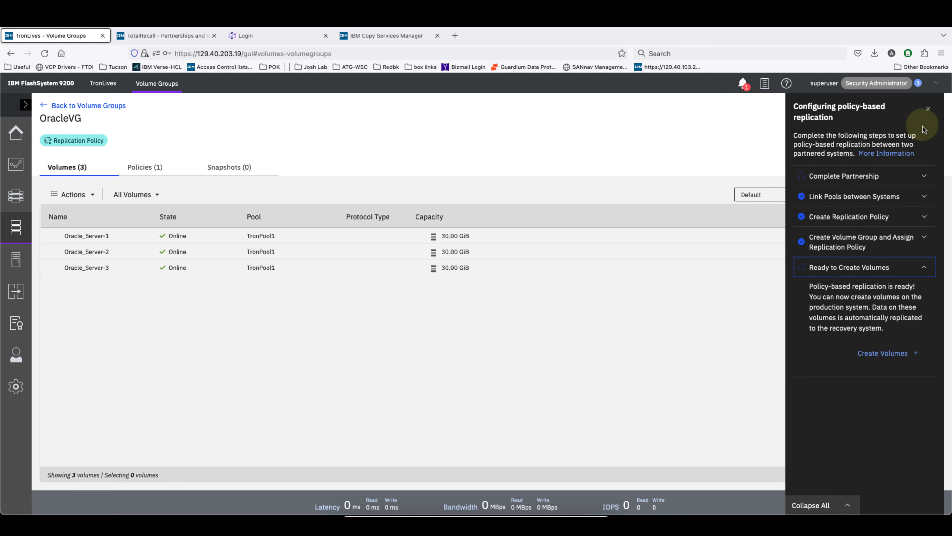
left_click(928, 108)
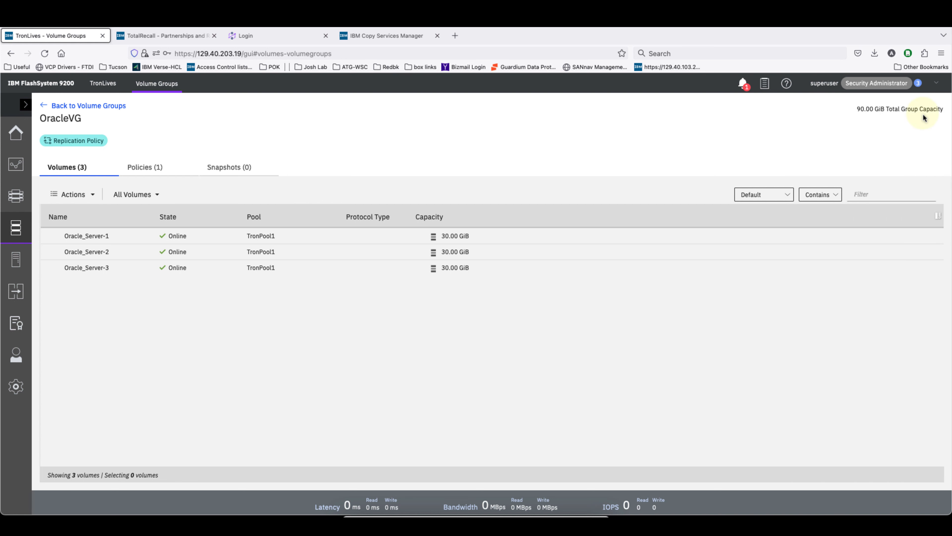
left_click(137, 172)
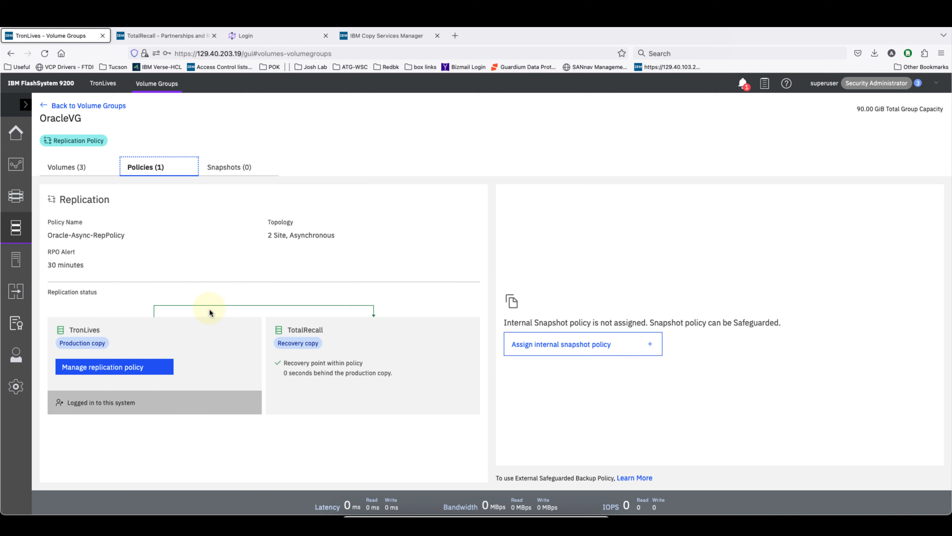
left_click_drag(311, 362, 363, 362)
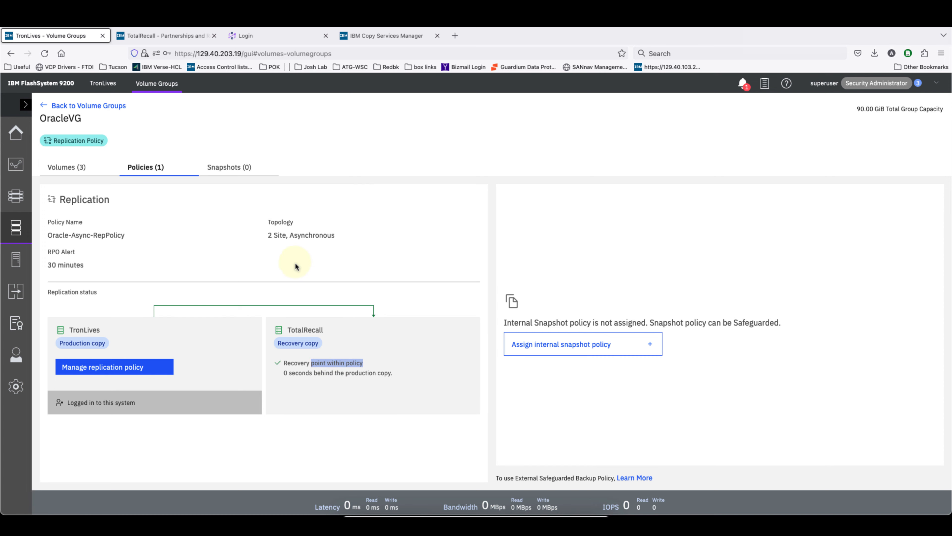
- Switch to the TotalRecall system, dismiss its setup checklist, and examine the replicated volumes by pool in TotalRecall-Pool1
left_click(145, 37)
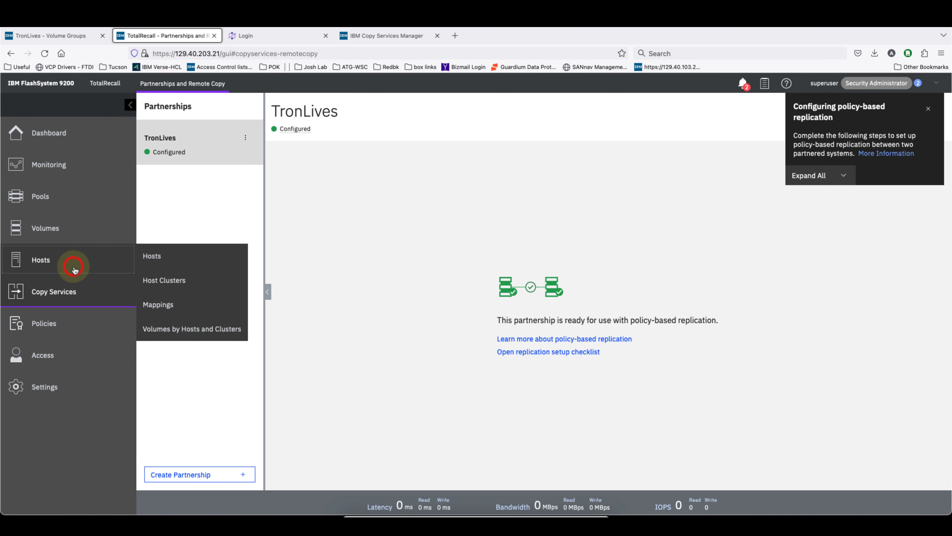
mouse_move(65, 295)
left_click(153, 291)
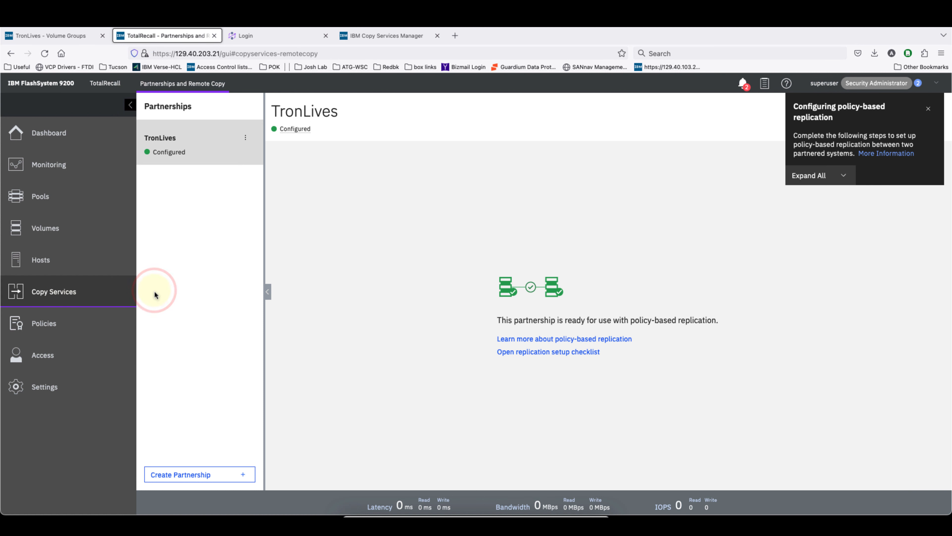
left_click(928, 108)
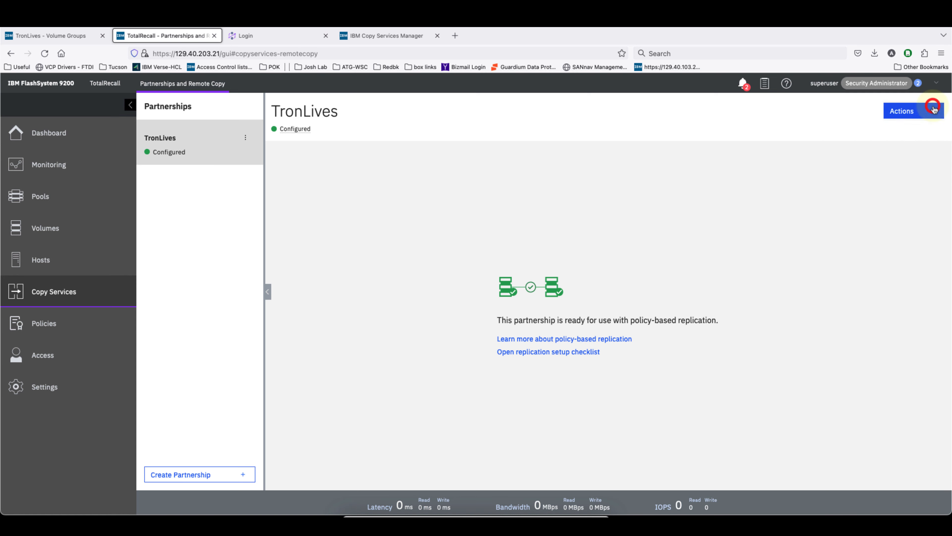
mouse_move(96, 240)
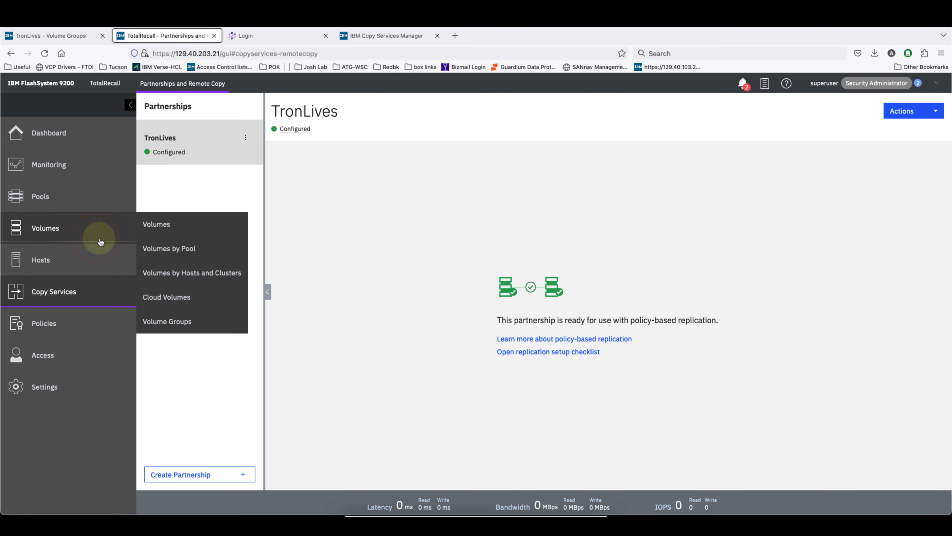
left_click(177, 247)
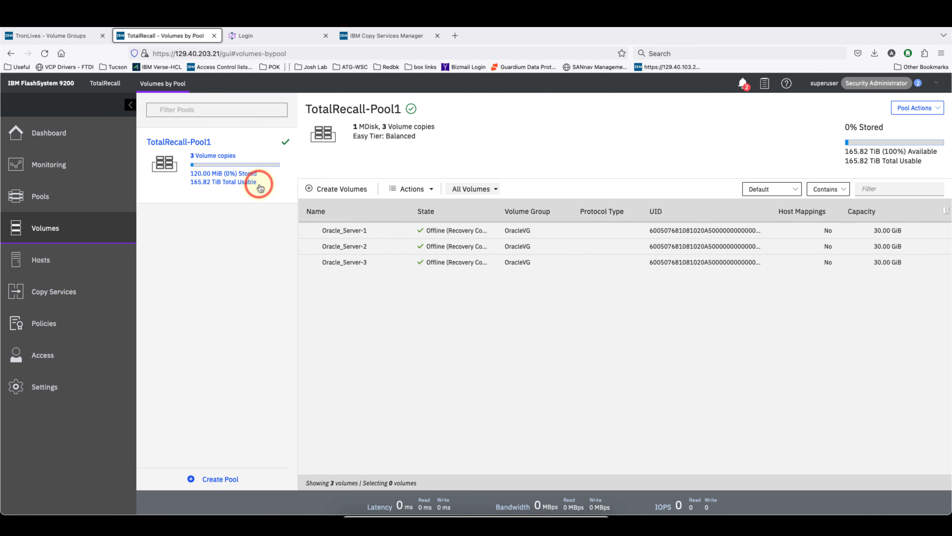
left_click(258, 183)
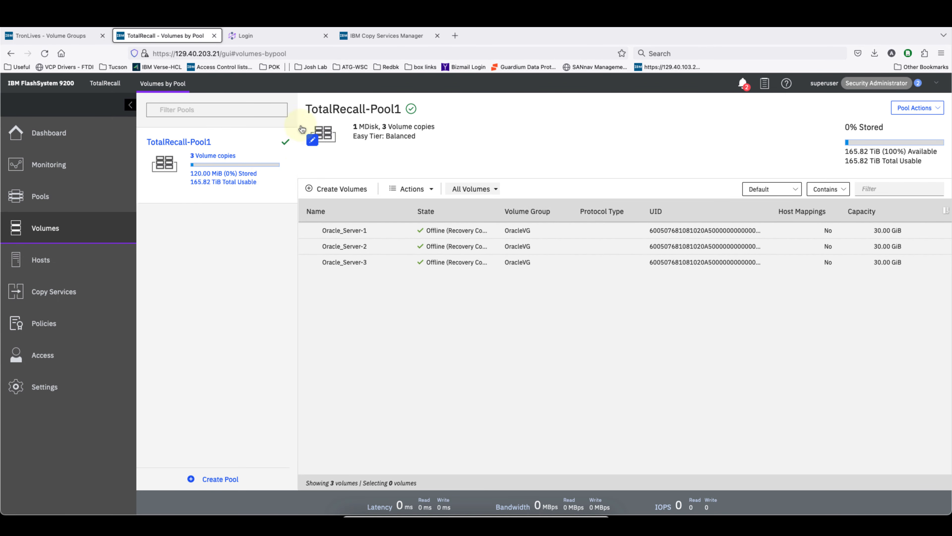
left_click_drag(318, 108, 404, 126)
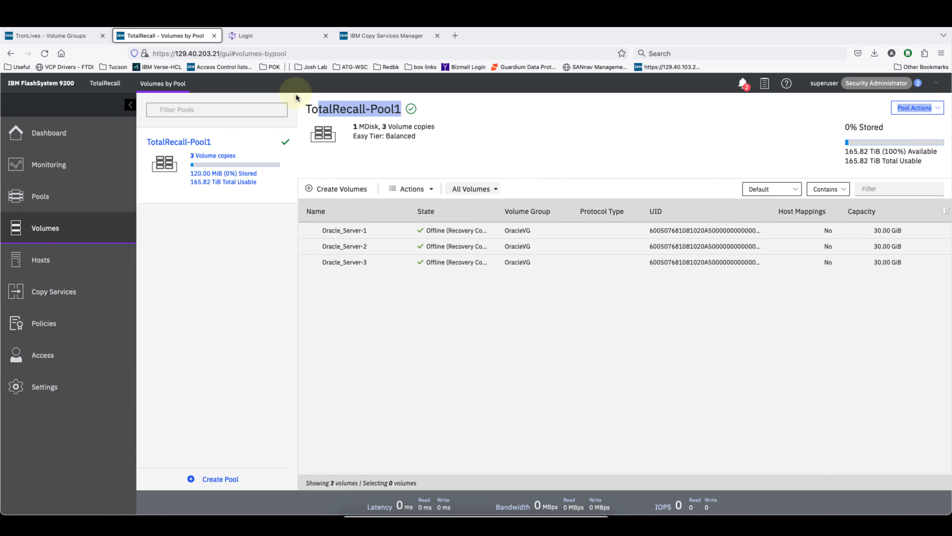
- On the TronLives system, select internal snapshot policy predefinedsspolicy0 for OracleVG with a start date of 10/31/2023
left_click(80, 38)
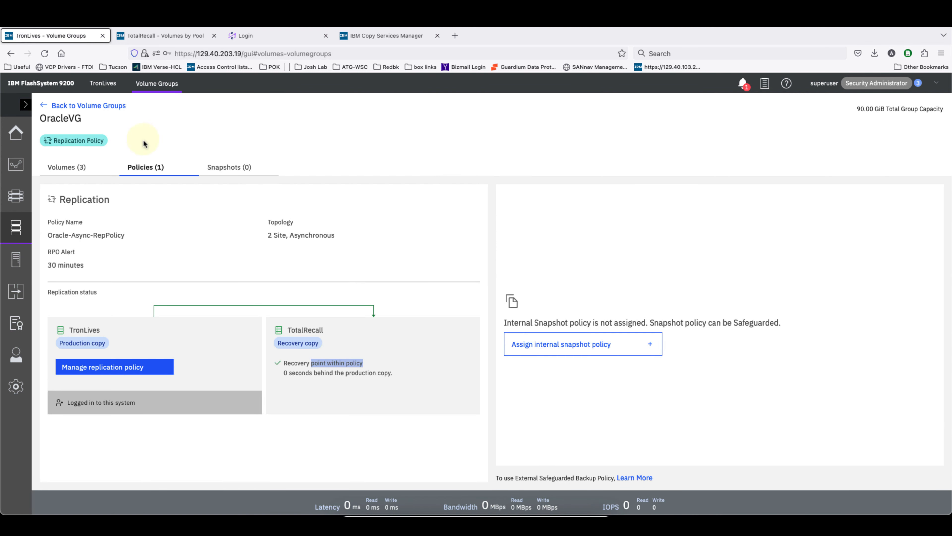
left_click_drag(296, 363, 339, 368)
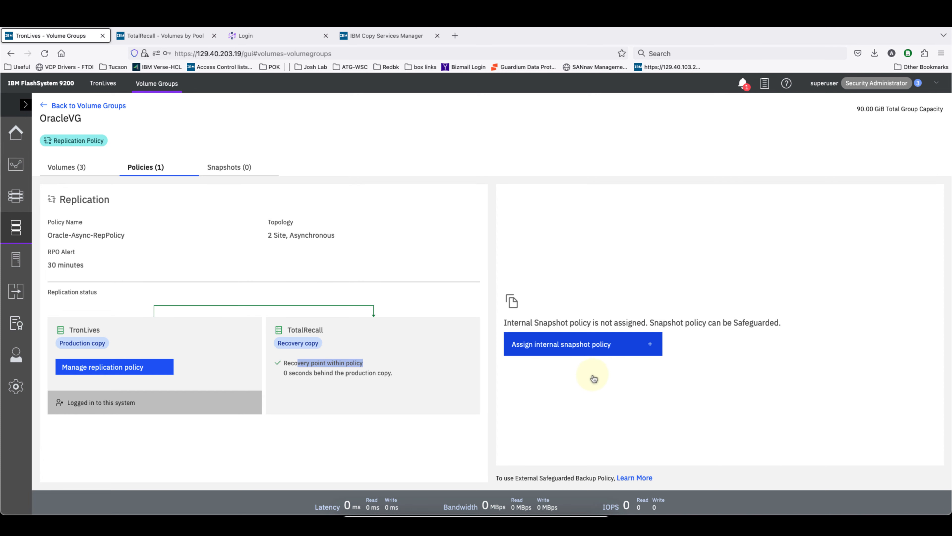
left_click(598, 349)
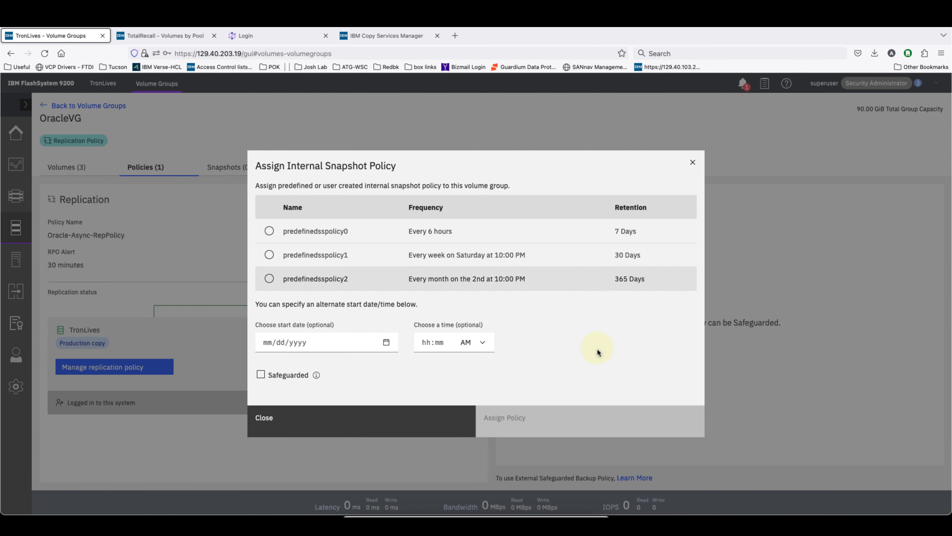
left_click(270, 231)
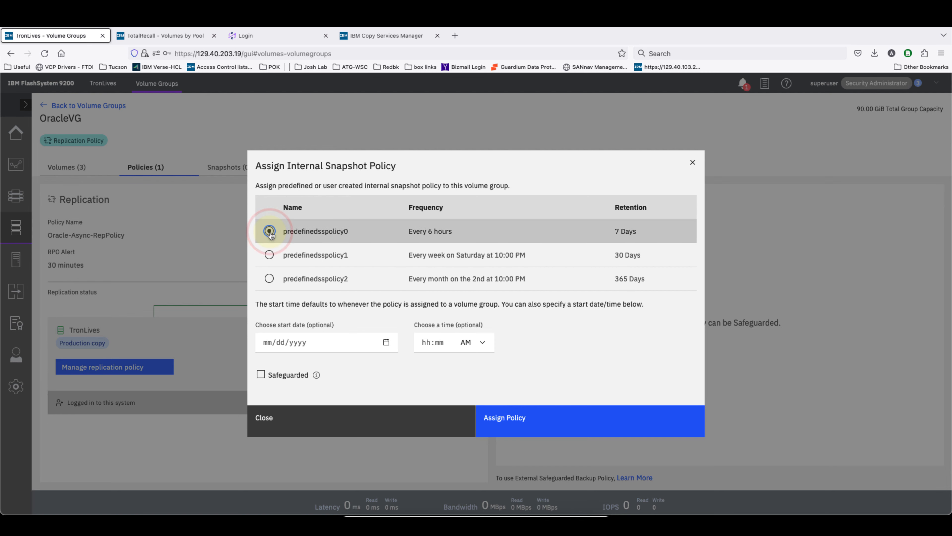
left_click(386, 341)
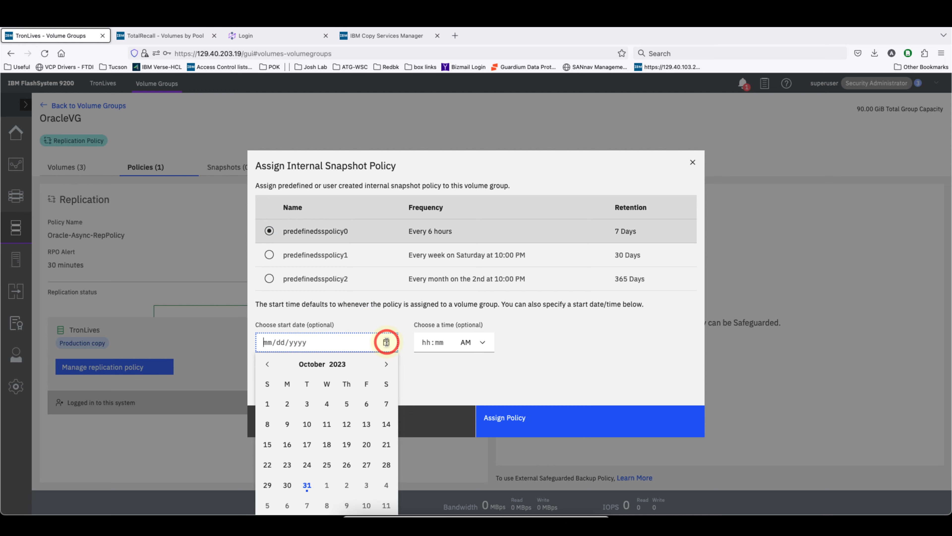
left_click(305, 488)
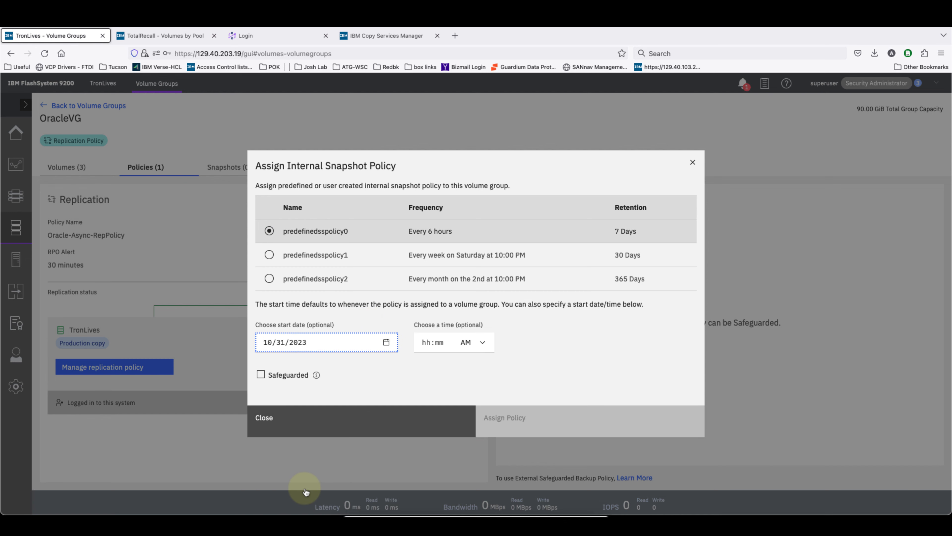
- Set the snapshot policy's start time to 06:00, make it Safeguarded, and assign it to OracleVG
left_click(429, 342)
type("0")
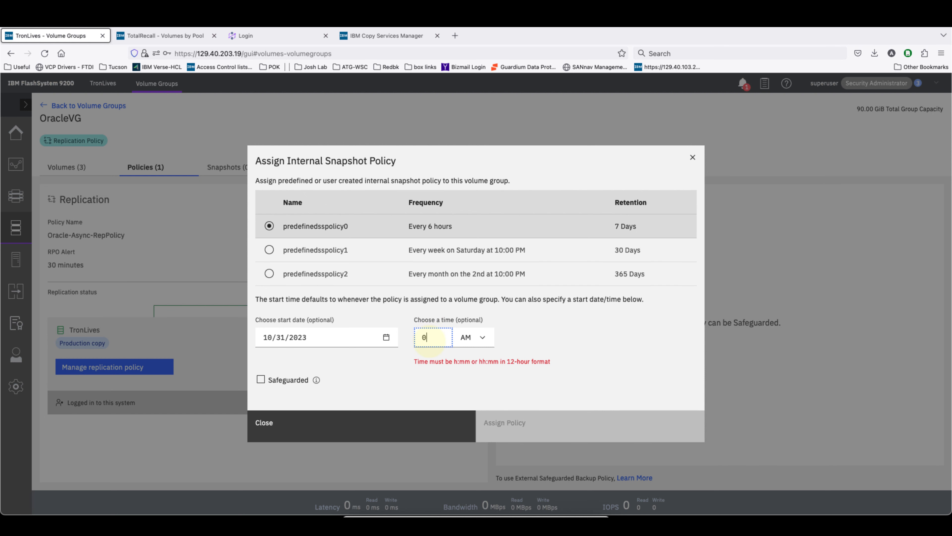
type("6:00")
left_click(277, 374)
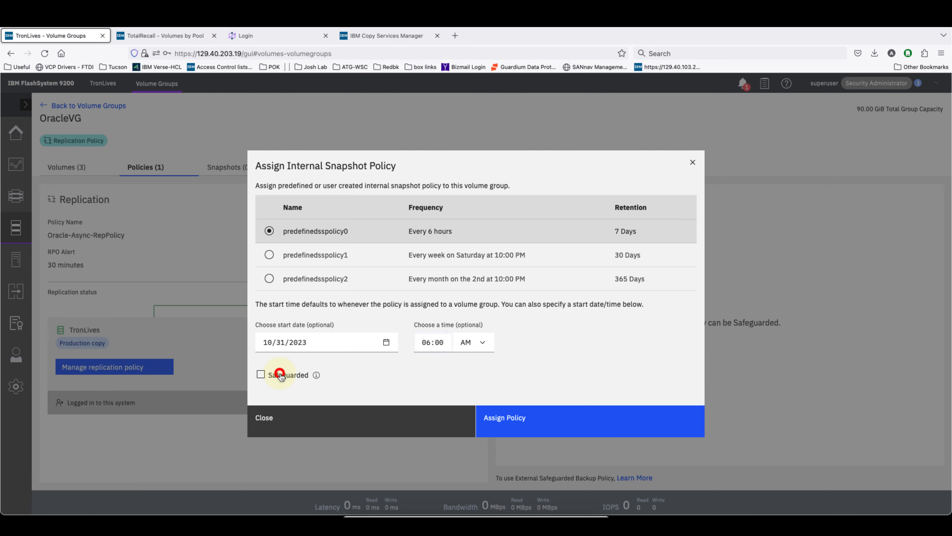
left_click(515, 426)
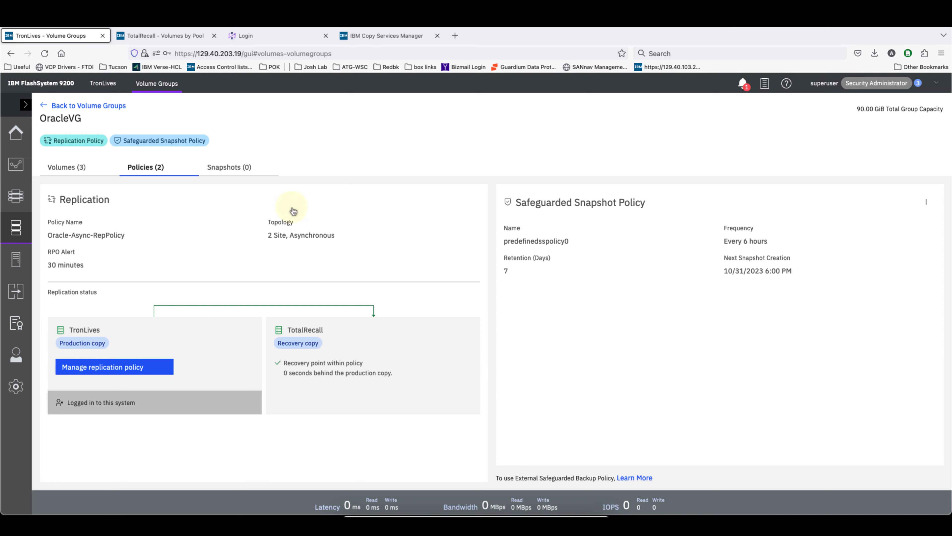
- Take a manual snapshot of OracleVG and check its Safeguarded status and available actions
left_click(229, 167)
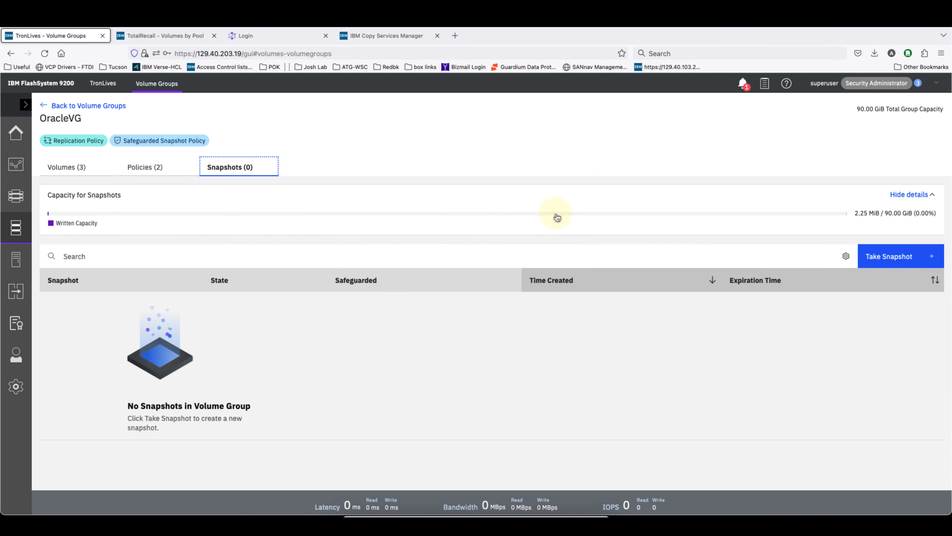
left_click(885, 261)
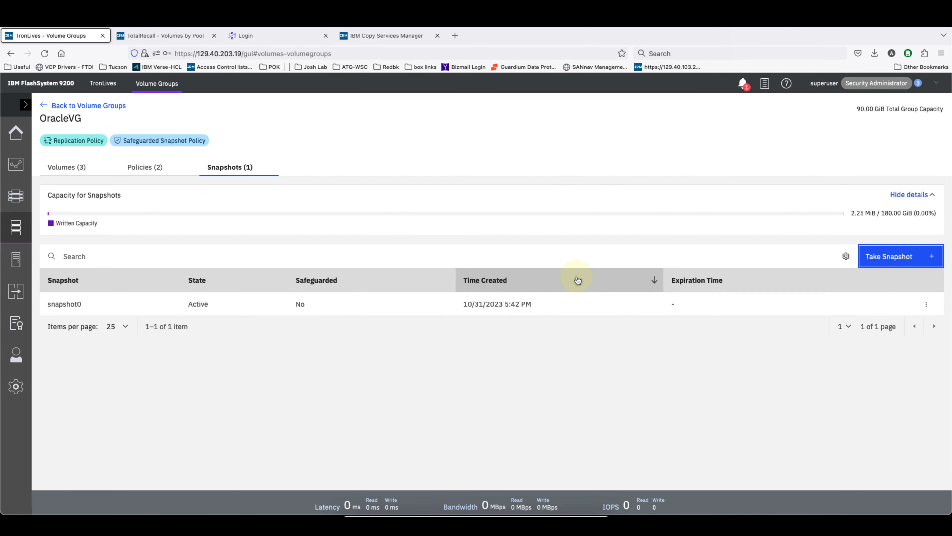
left_click_drag(291, 304, 325, 315)
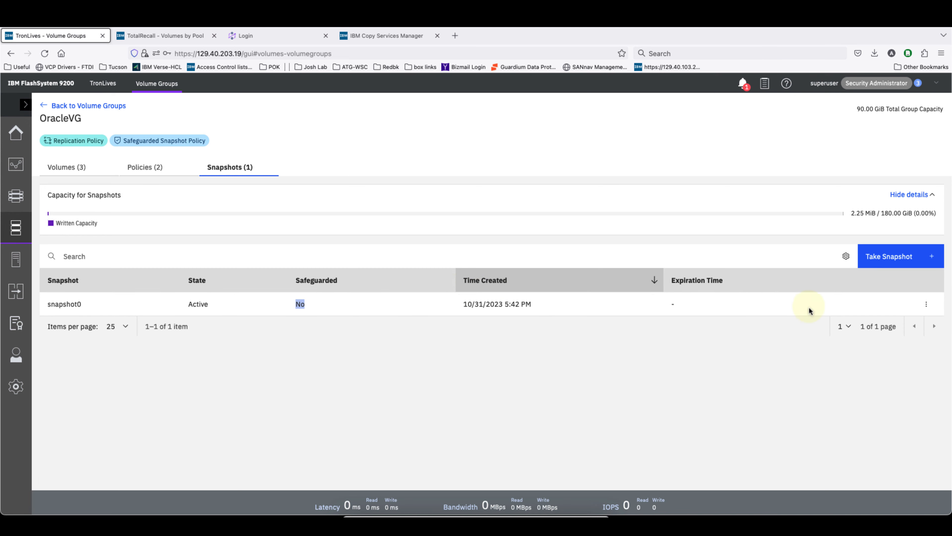
left_click(926, 305)
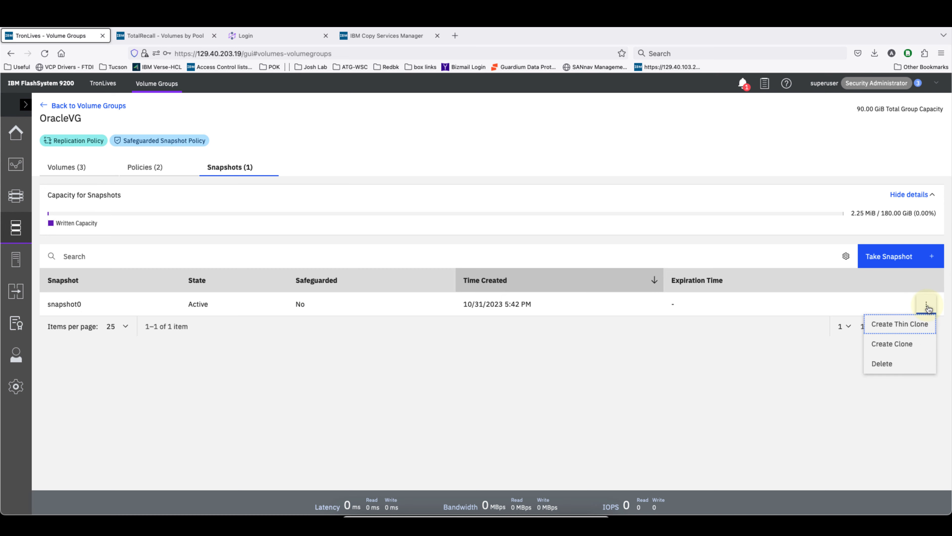
left_click(811, 368)
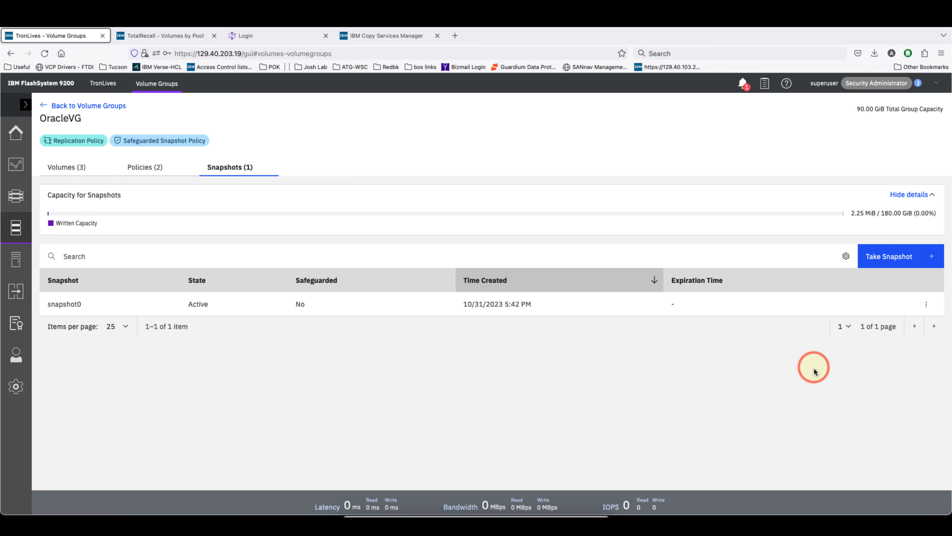
- Read the help topic on external Safeguarded backup and internal snapshot policies from OracleVG's policies, and close it
left_click(141, 172)
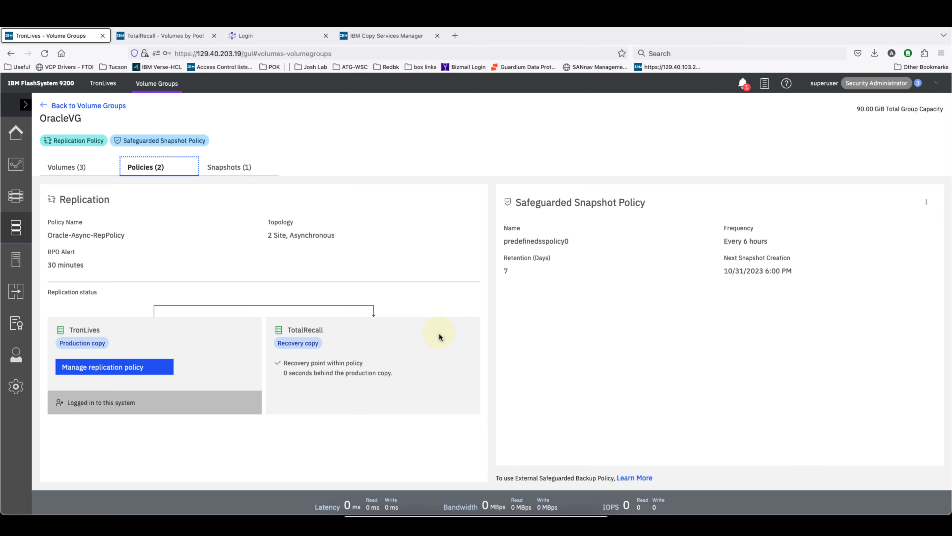
left_click(642, 478)
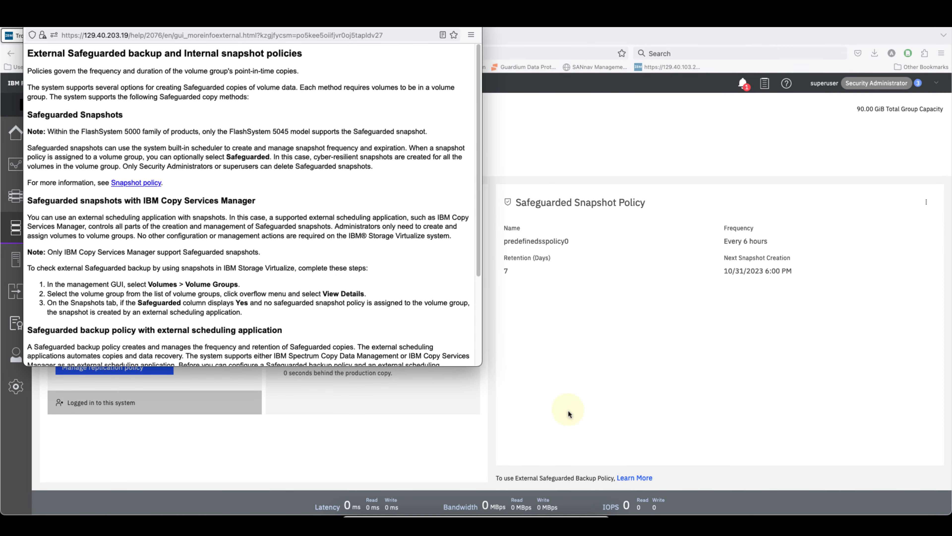
scroll(366, 221, "down", 3)
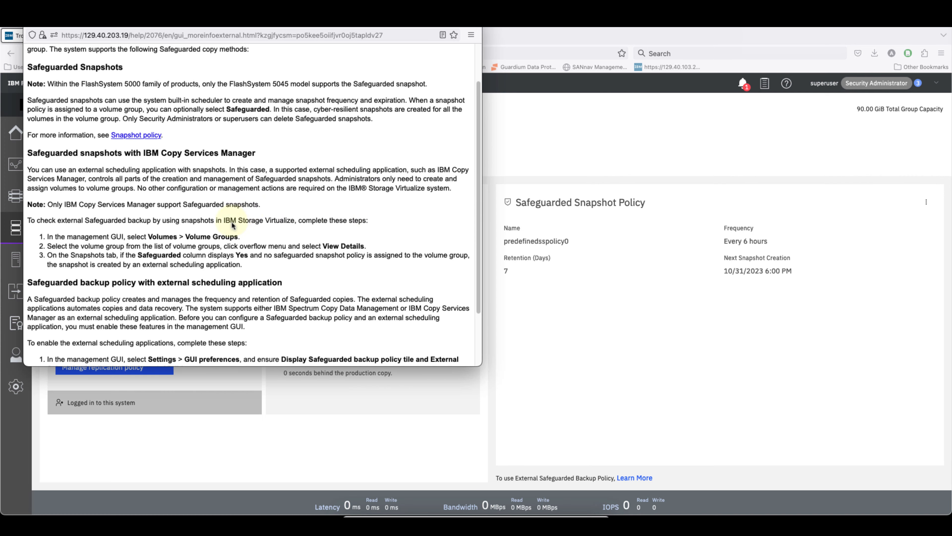
left_click_drag(161, 282, 285, 292)
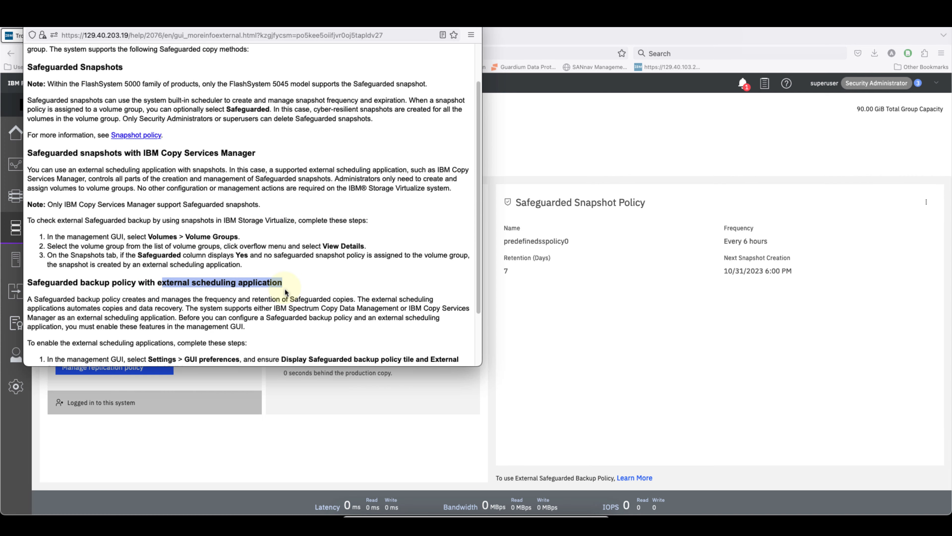
left_click_drag(177, 153, 229, 158)
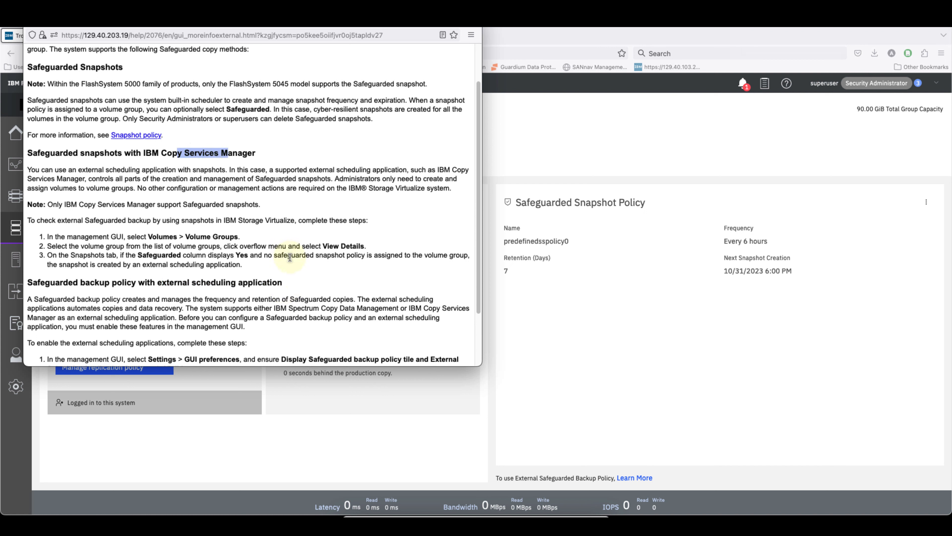
scroll(294, 268, "down", 3)
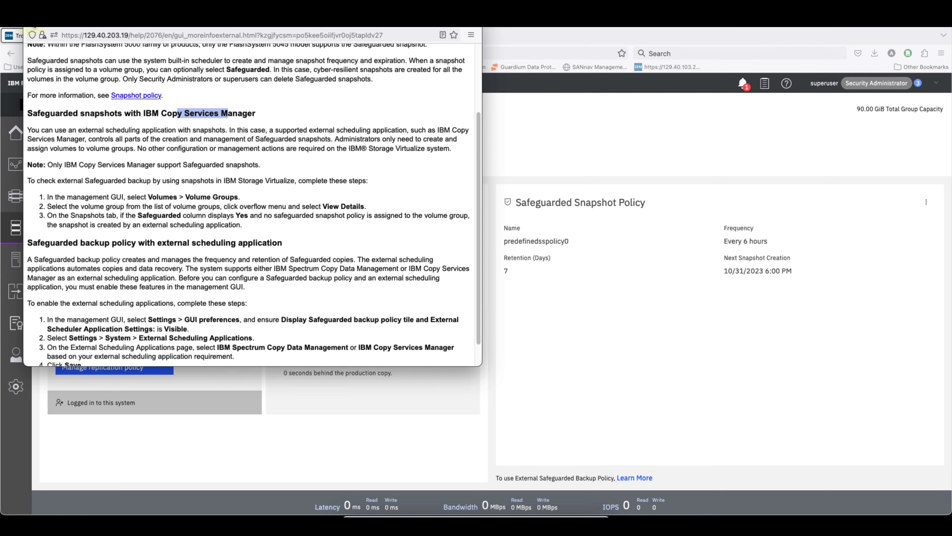
left_click(34, 25)
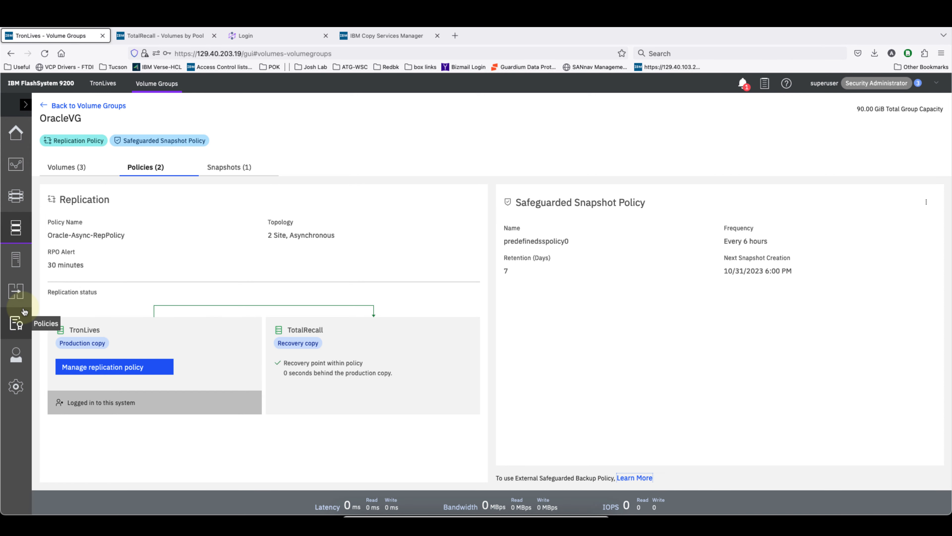
- Make the FlashCopy functions, Remote Copy functions, and Safeguarded Backup policy tile with External Scheduler settings visible in the GUI features, and save
left_click(15, 388)
left_click(74, 502)
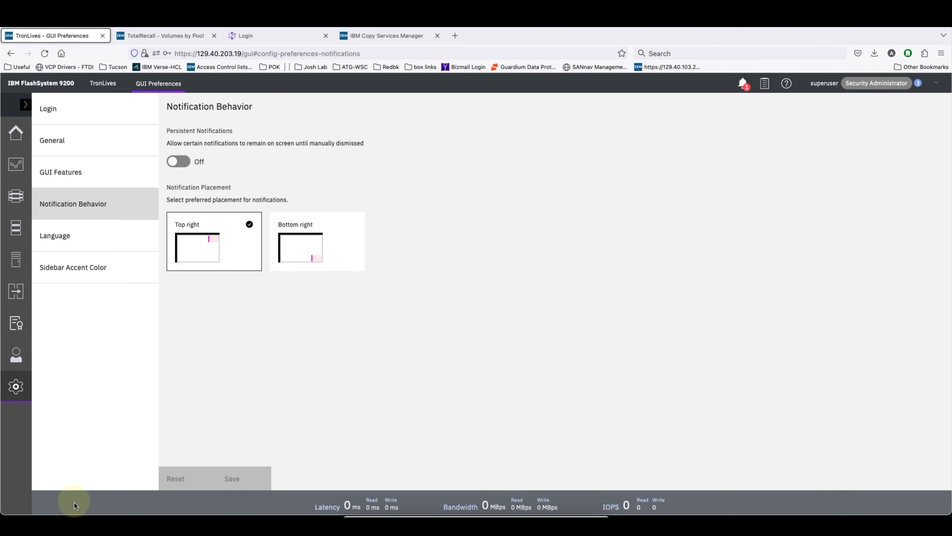
left_click(130, 175)
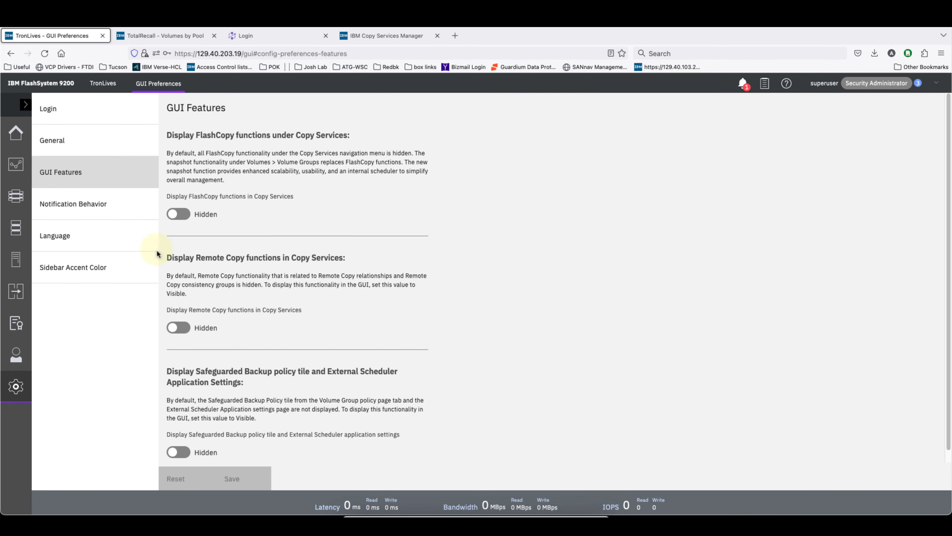
left_click(183, 327)
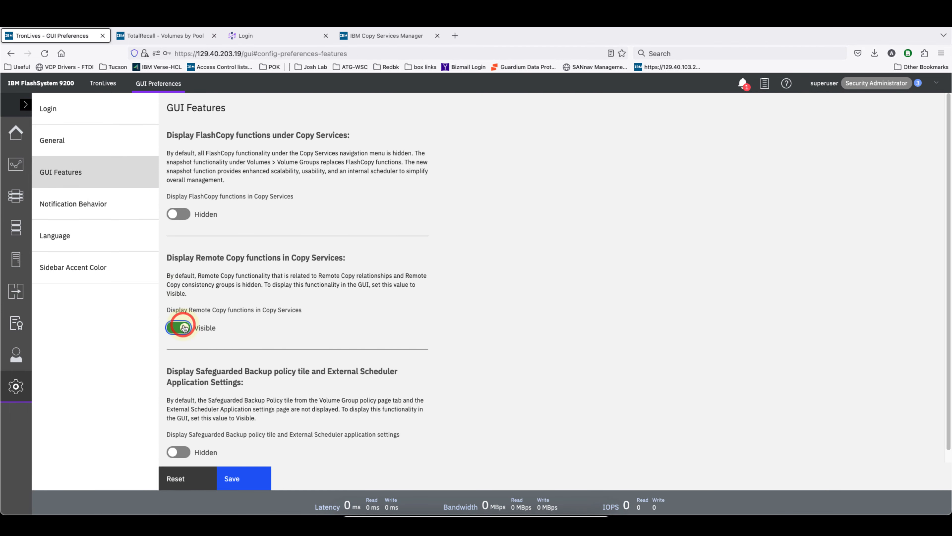
left_click(191, 214)
scroll(186, 261, "down", 1)
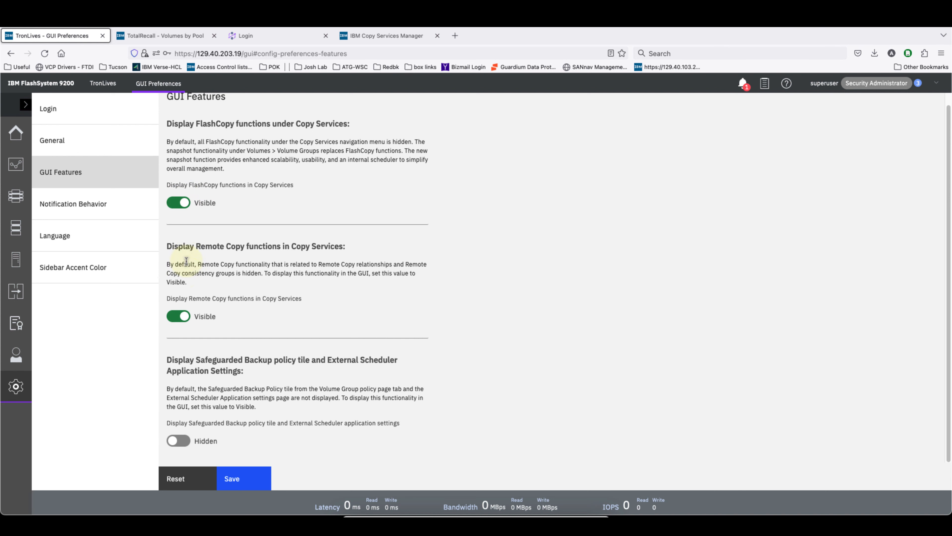
left_click(186, 442)
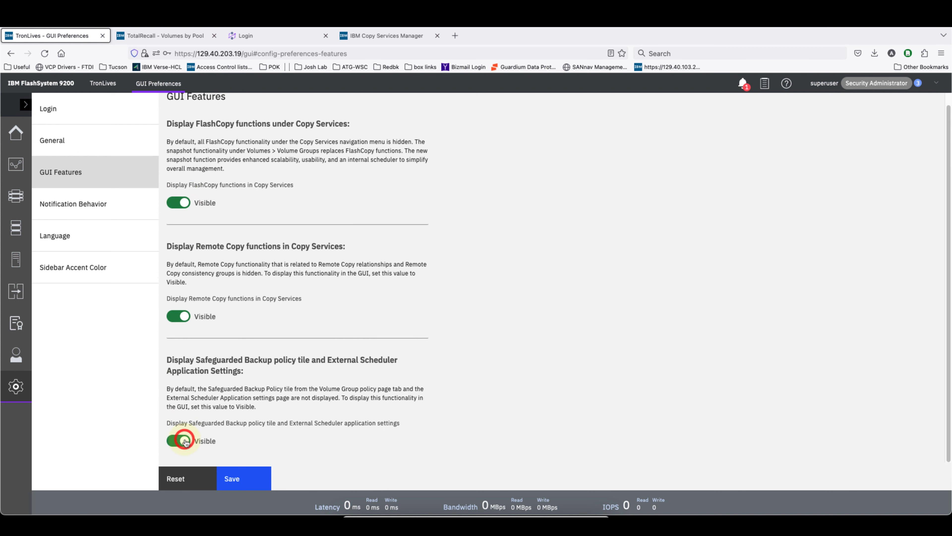
left_click(249, 481)
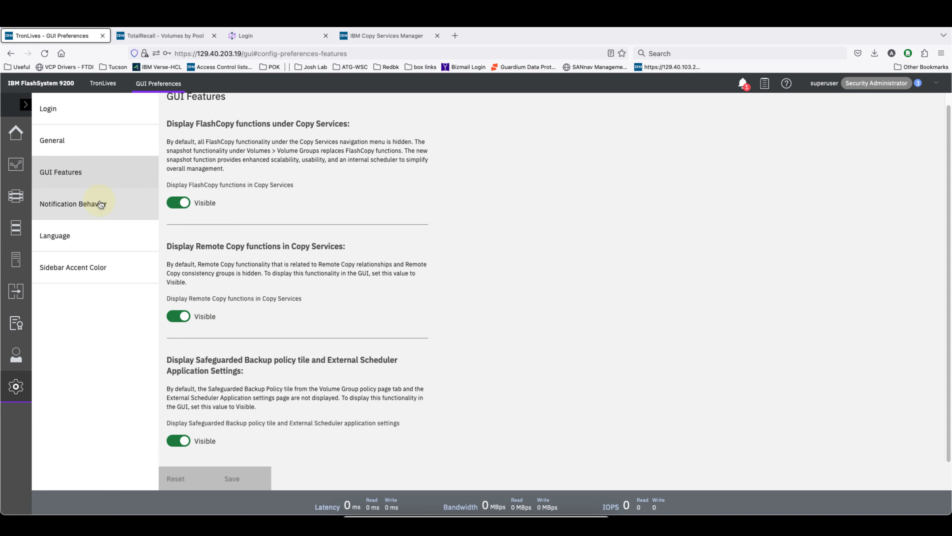
- Select FlashCopy mapping with IBM Copy Services Manager as the scheduling provider in the system's External Scheduling Applications settings
left_click(19, 392)
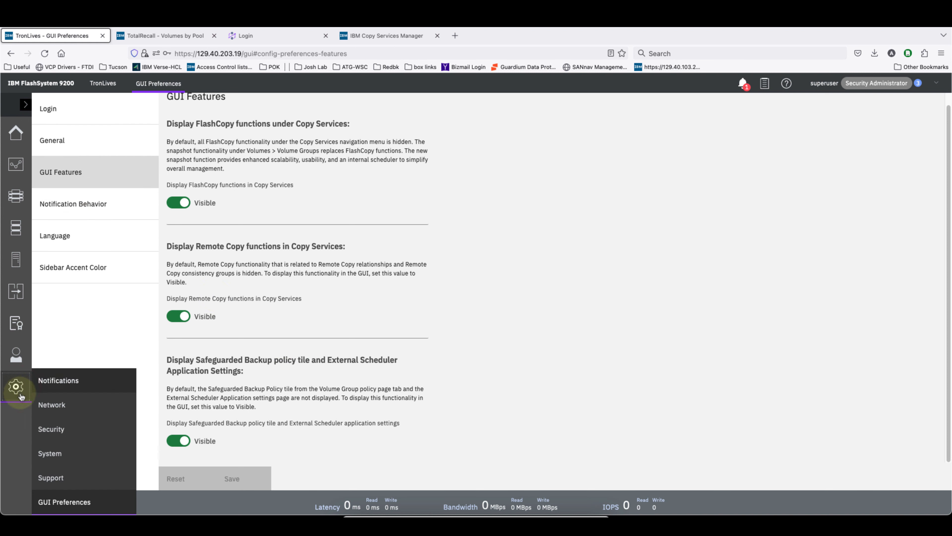
left_click(56, 453)
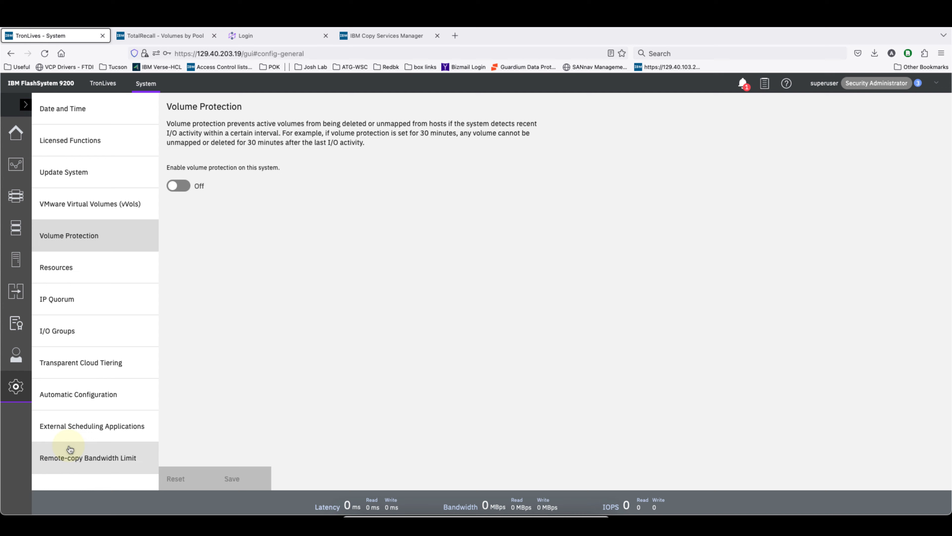
left_click(87, 433)
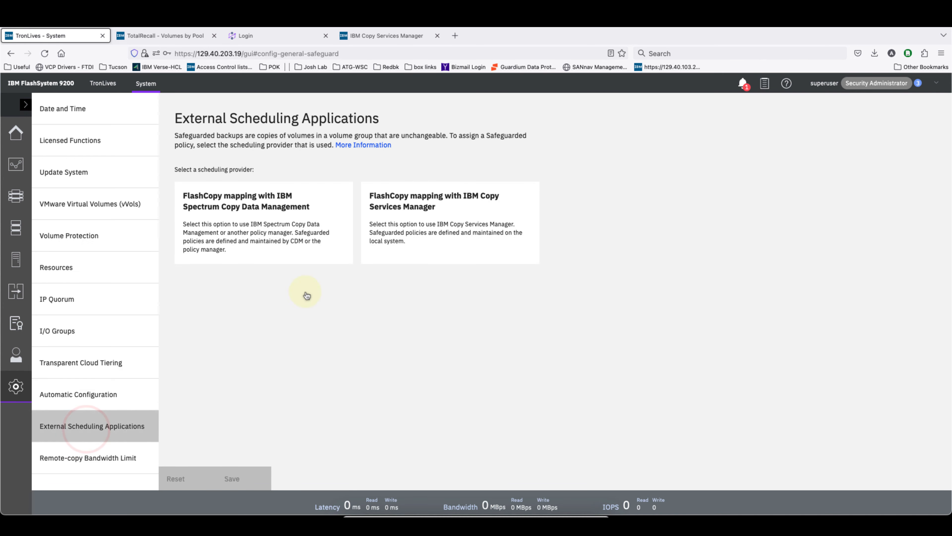
left_click(379, 250)
left_click(321, 306)
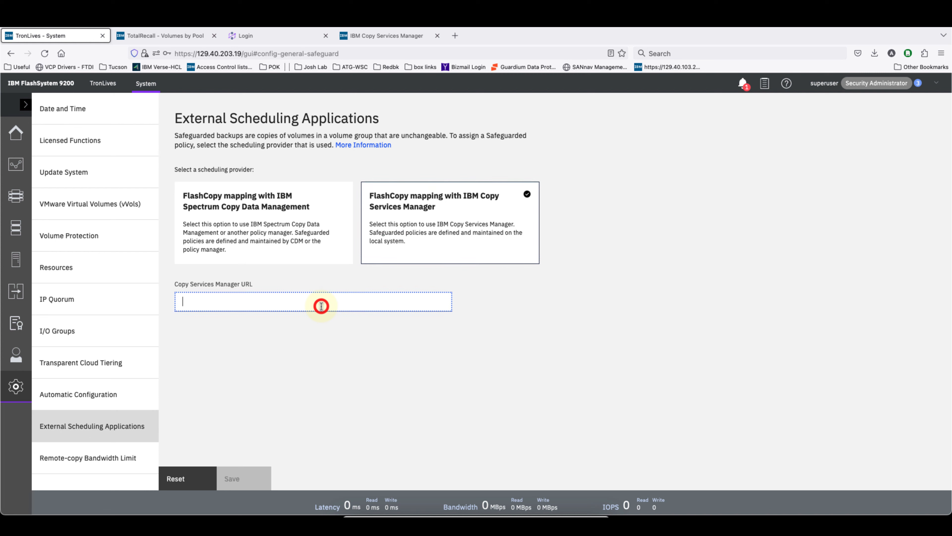
left_click(390, 36)
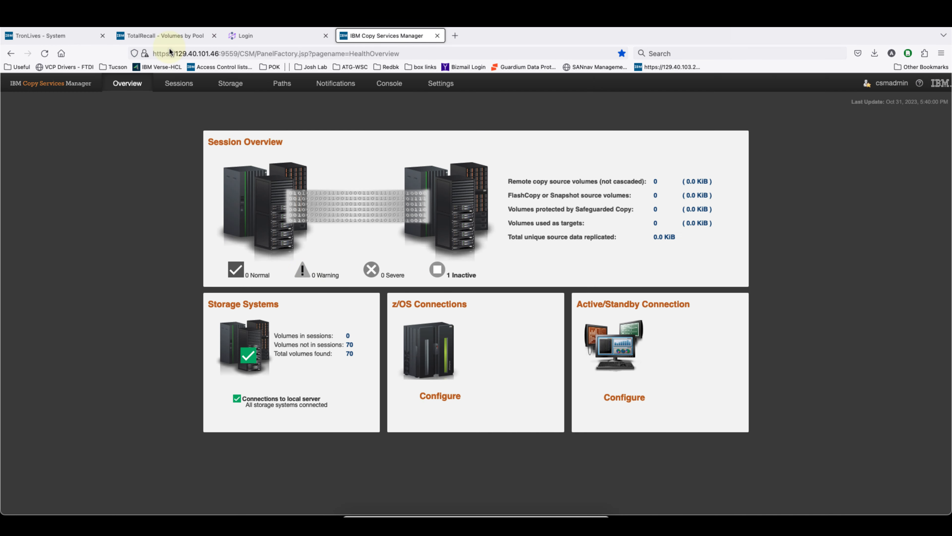
left_click(153, 53)
left_click_drag(154, 53, 251, 53)
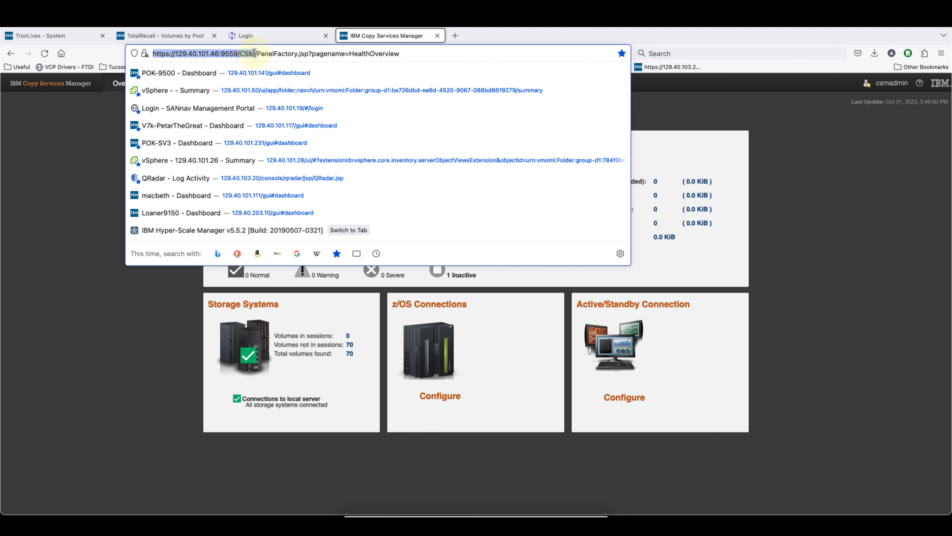
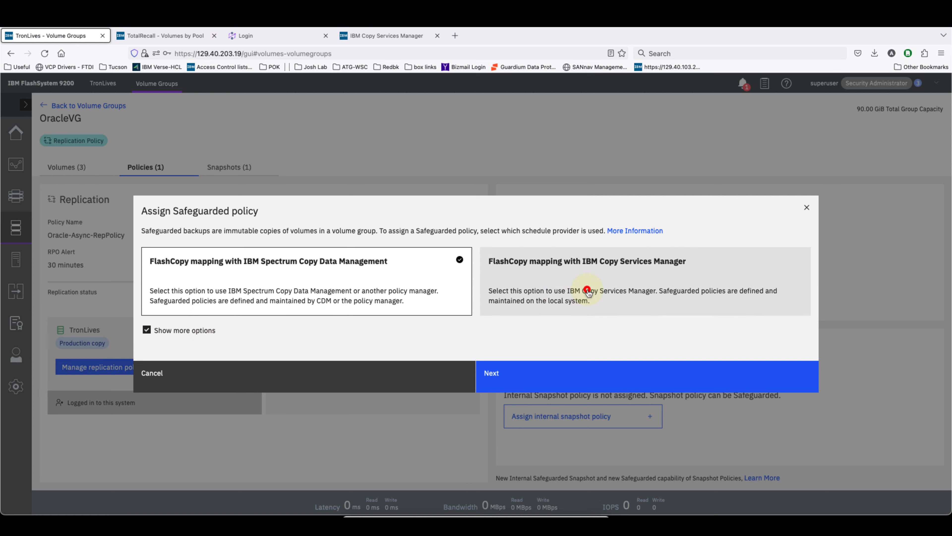
- Try to assign OracleVG a Safeguarded policy using FlashCopy mapping with IBM Copy Services Manager, and follow its missing child pool to TronPool1
left_click(587, 290)
left_click(578, 379)
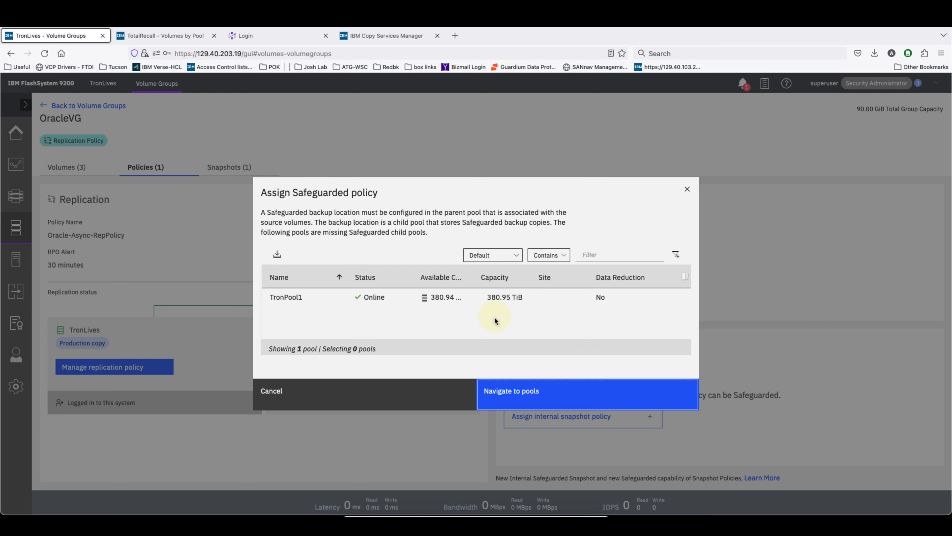
left_click(418, 298)
left_click(523, 396)
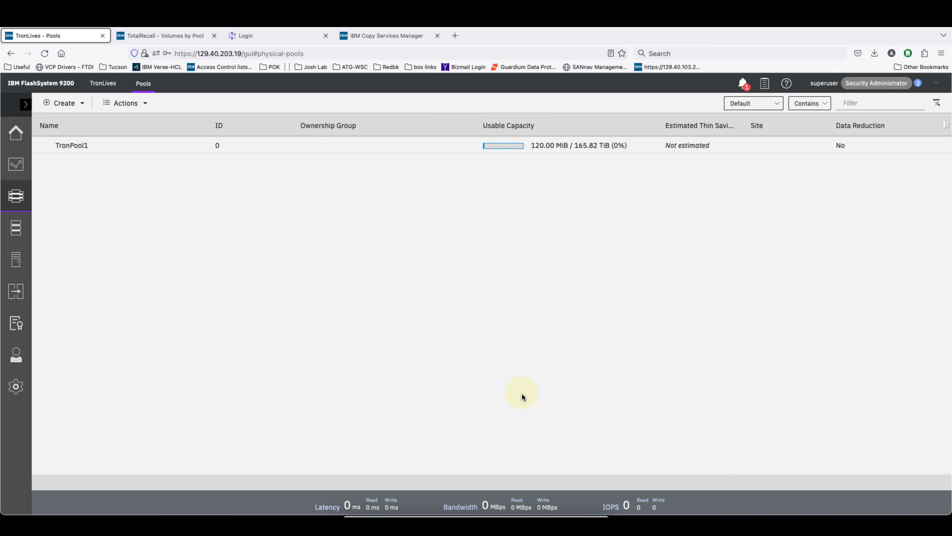
left_click(179, 146)
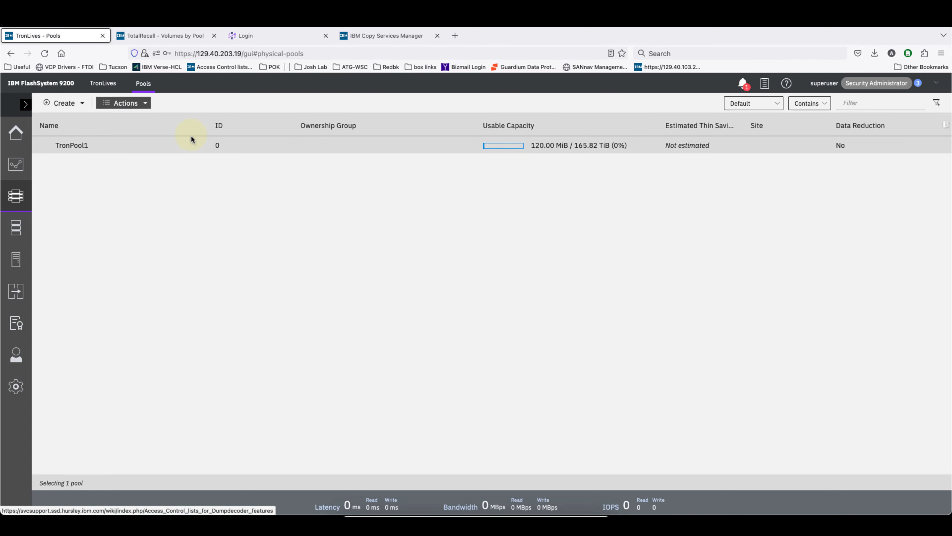
- Switch to IBM Copy Services Manager and refresh the configuration of the TronLives storage system
left_click(367, 36)
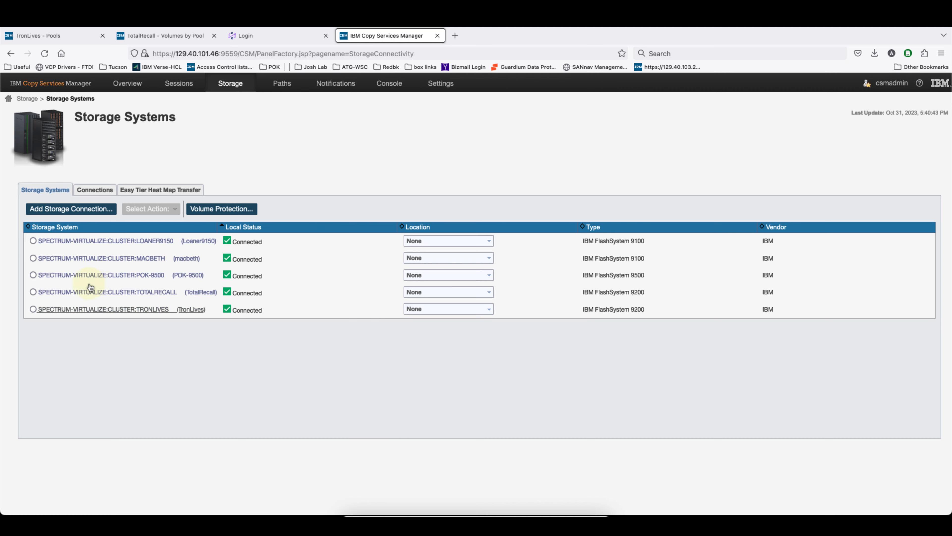
left_click(33, 309)
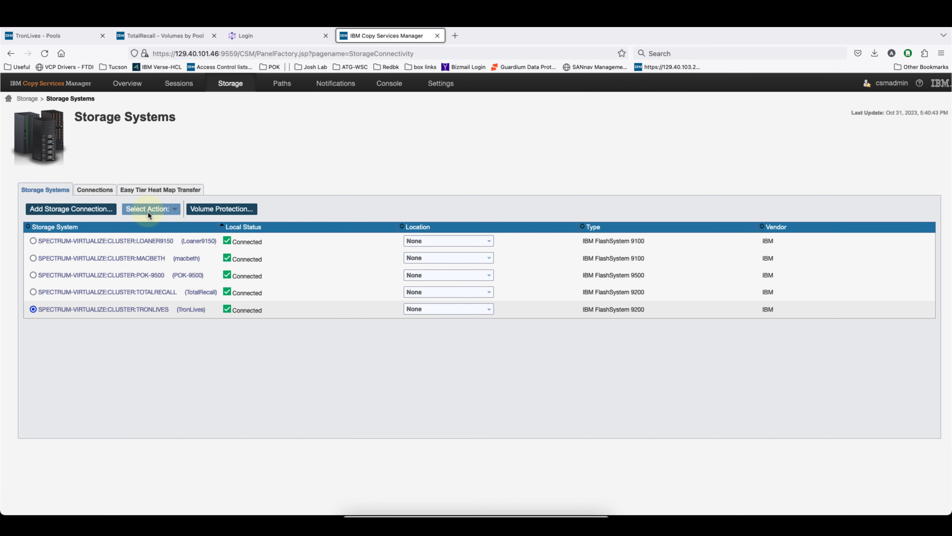
left_click(150, 209)
left_click(156, 234)
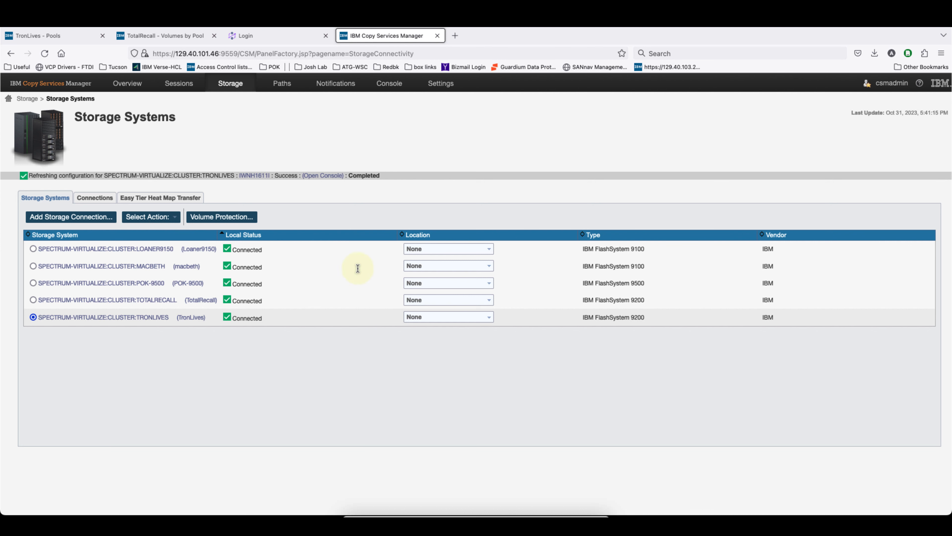
left_click_drag(361, 176, 393, 170)
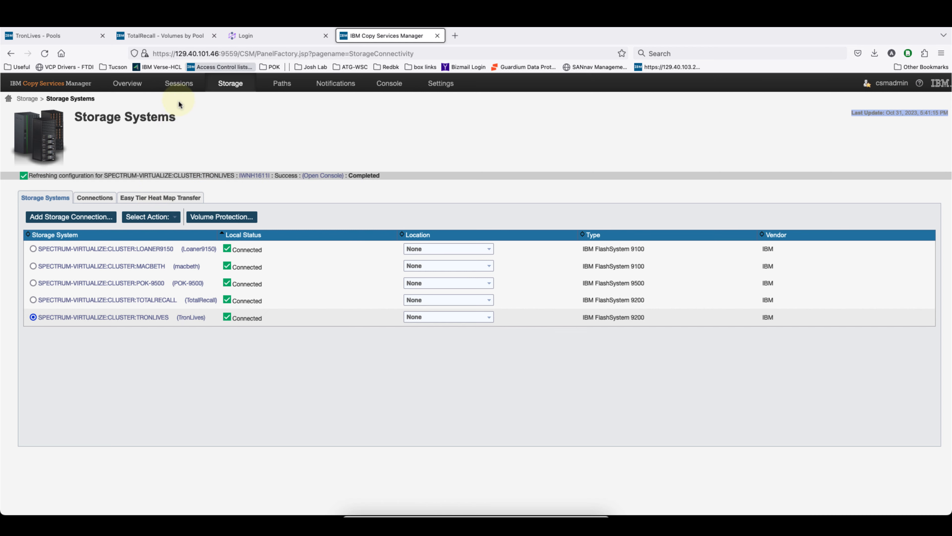
- Create a FlashSystem Spectrum Virtualize session of type Snapshot for volume group OracleVG on the TRONLIVES storage system
left_click(182, 83)
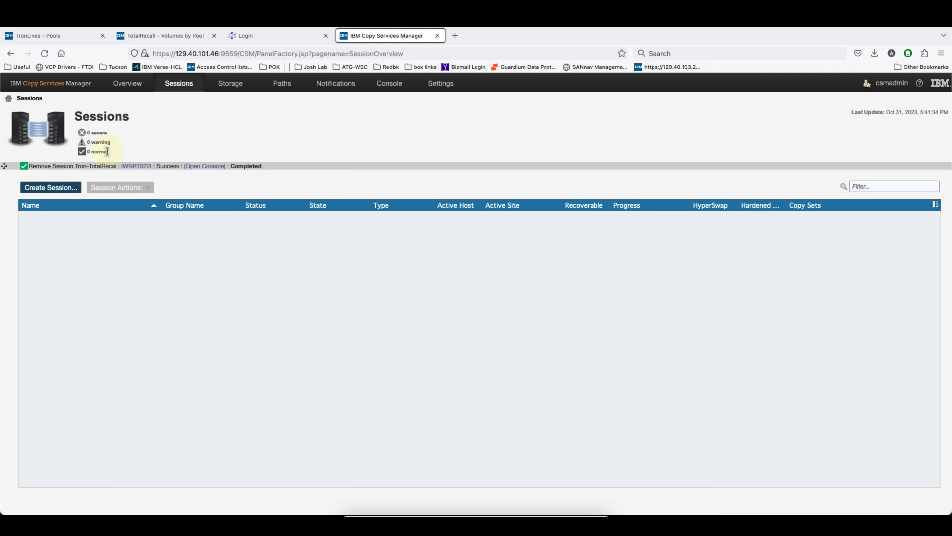
left_click(67, 188)
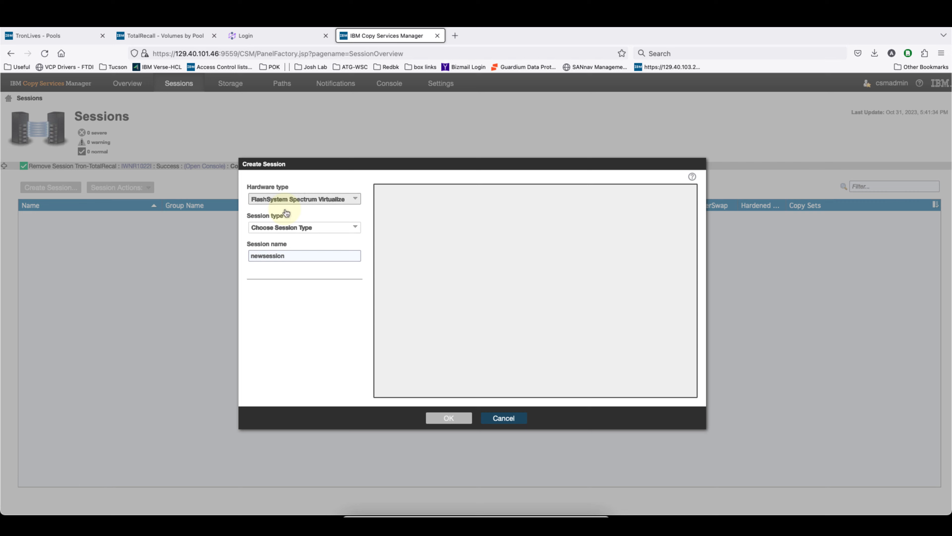
left_click(294, 227)
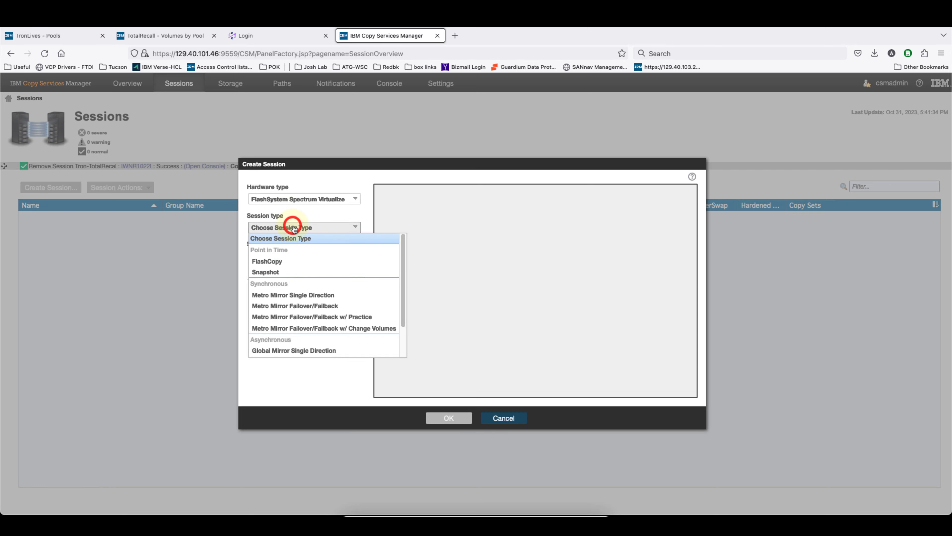
left_click(293, 272)
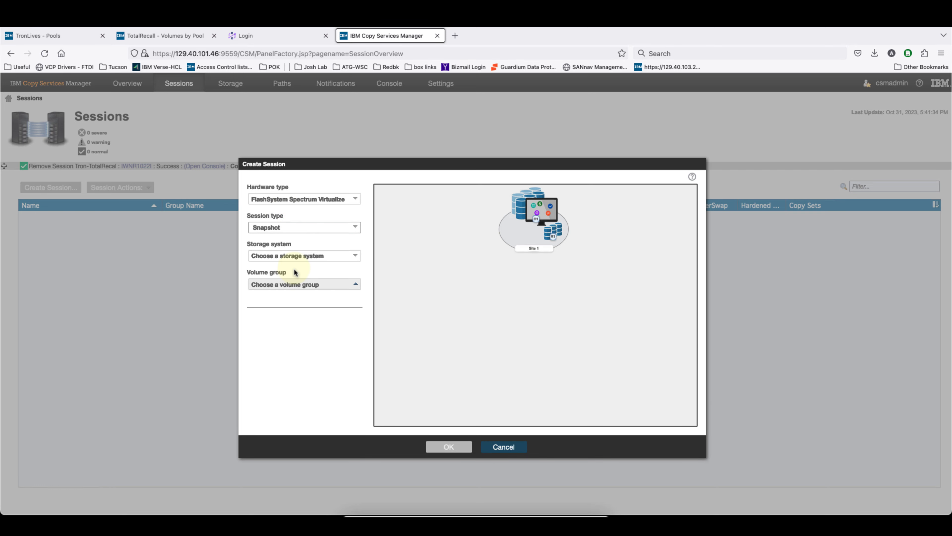
left_click(305, 257)
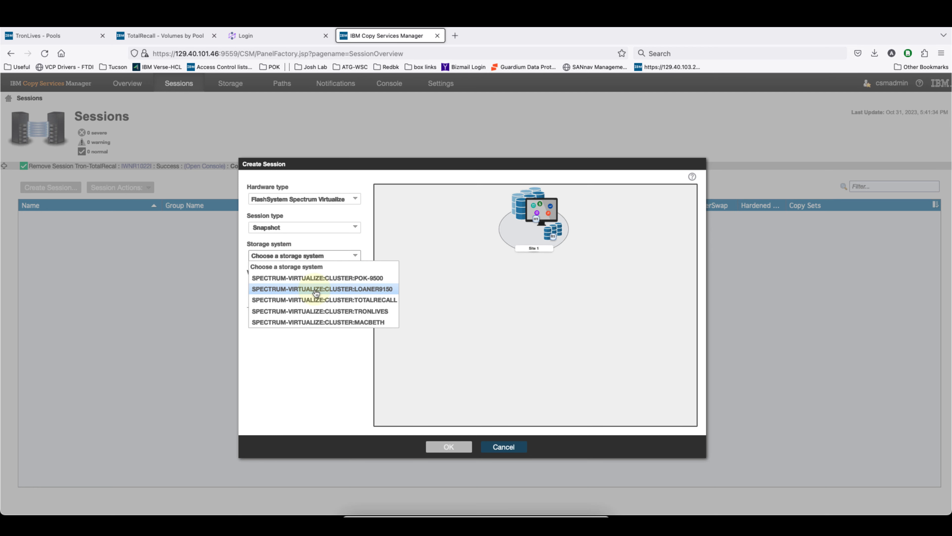
left_click(314, 311)
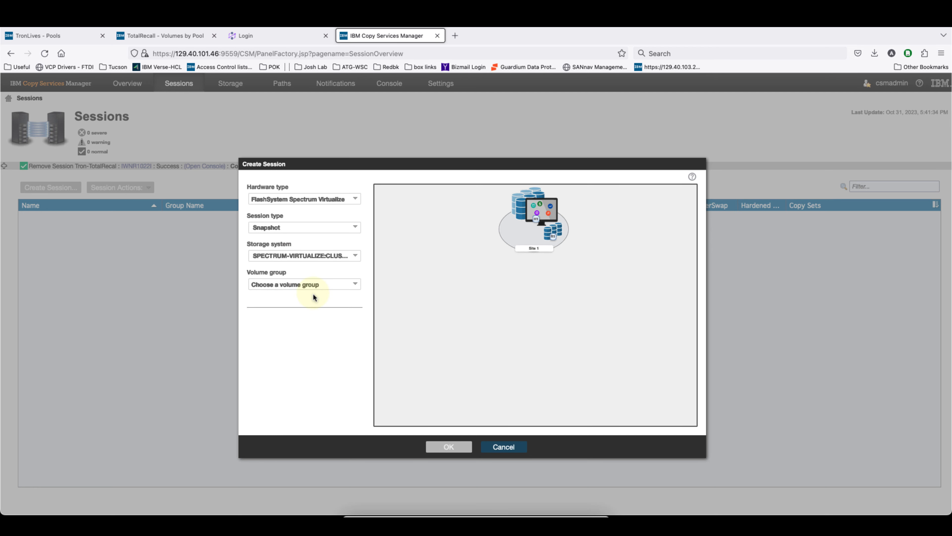
left_click(313, 284)
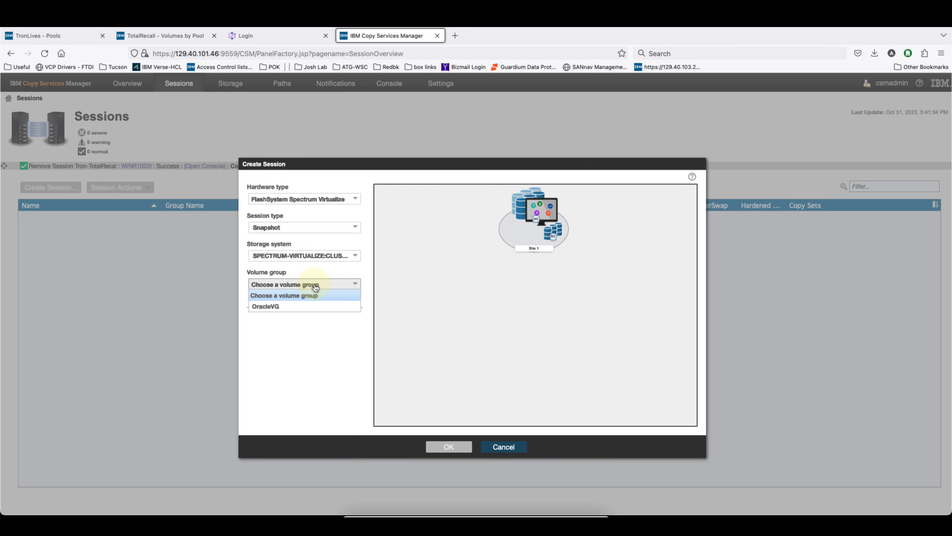
left_click(310, 304)
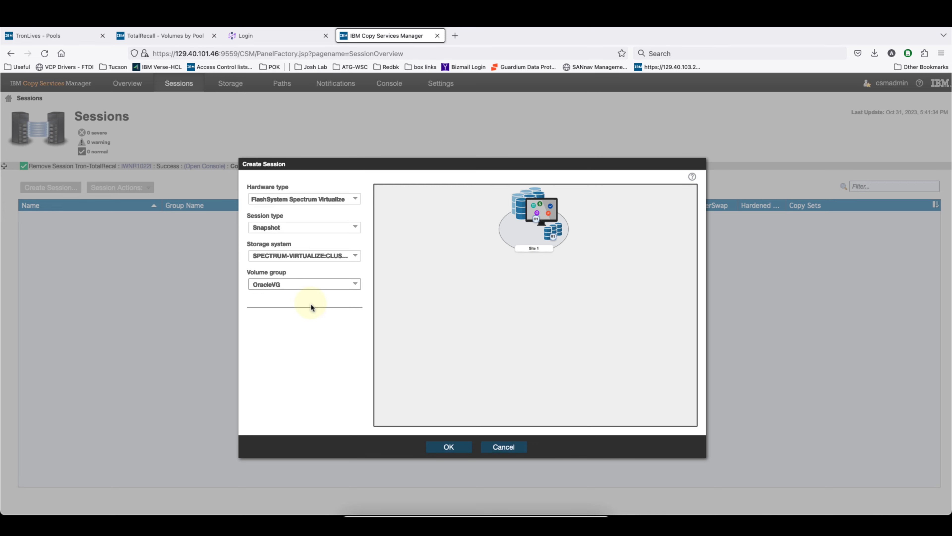
left_click(452, 446)
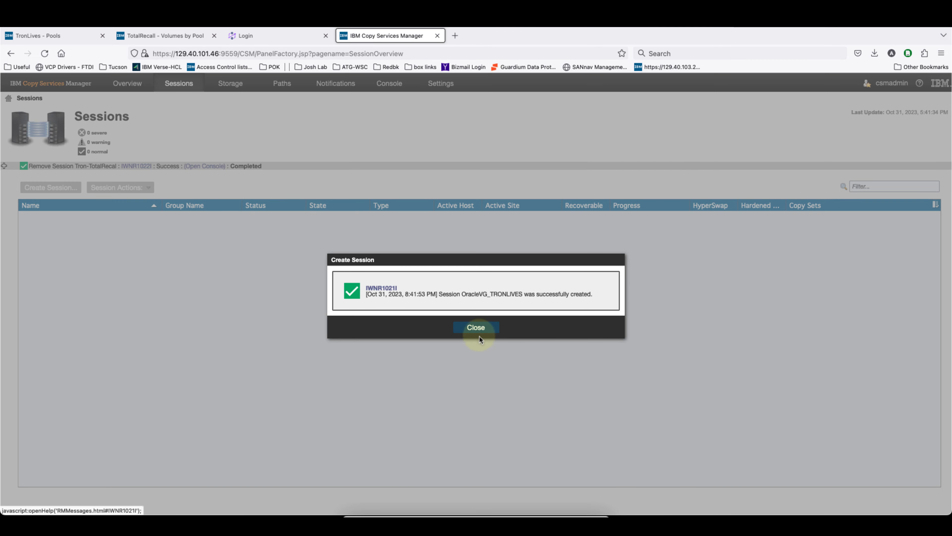
left_click(482, 327)
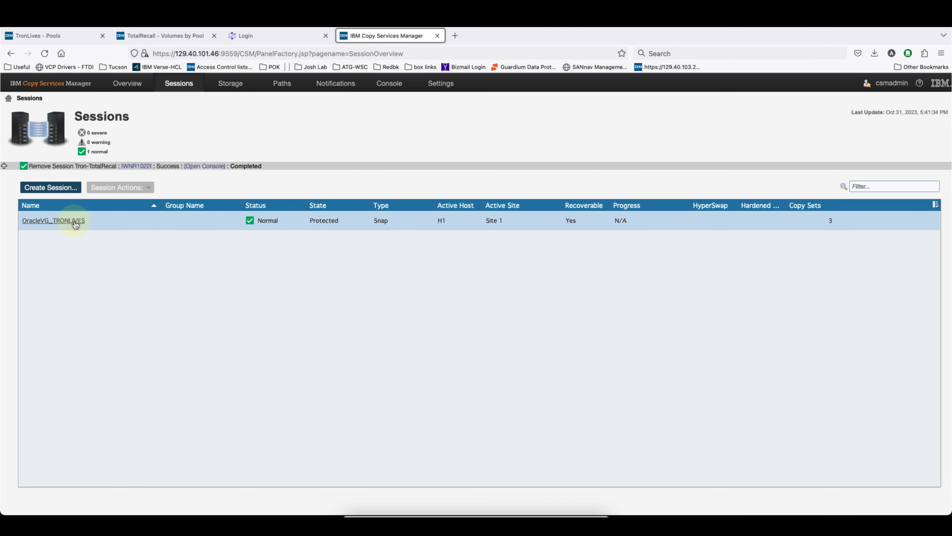
- Open the OracleVG_TRONLIVES session and create a Safeguarded snapshot with a retention of 1 day
left_click(74, 221)
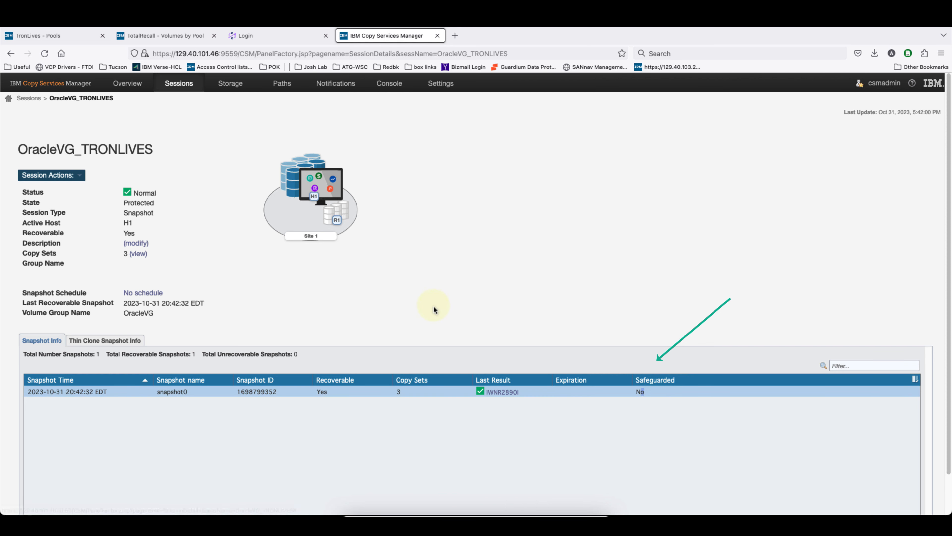
left_click(70, 175)
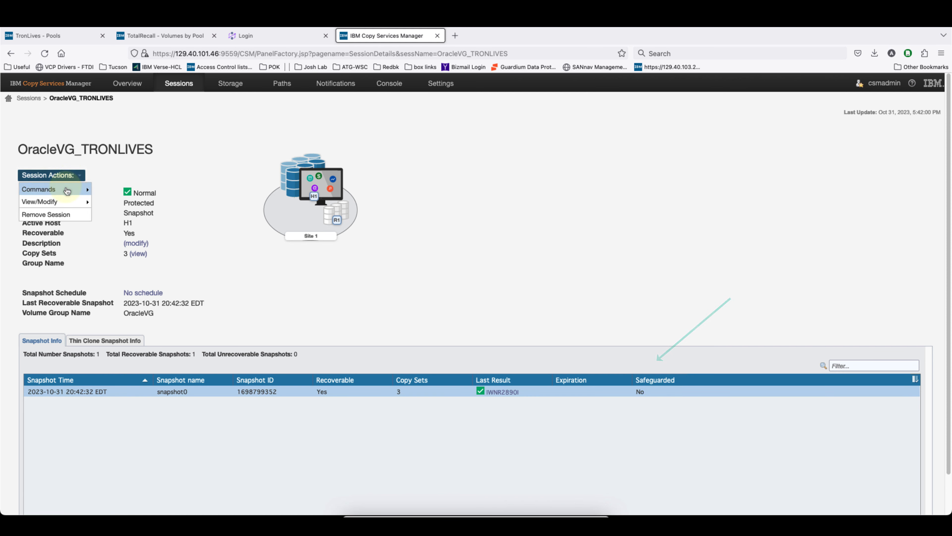
mouse_move(67, 190)
left_click(132, 190)
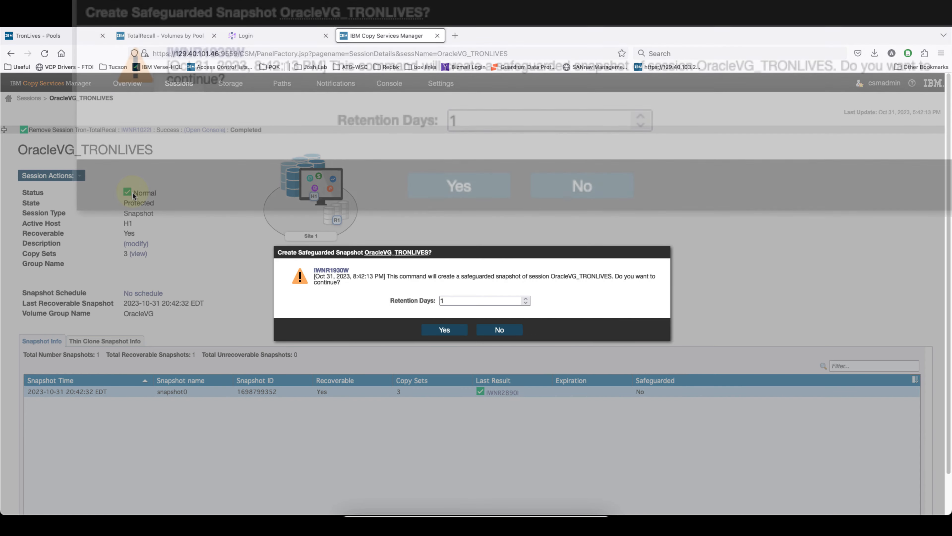
left_click(444, 330)
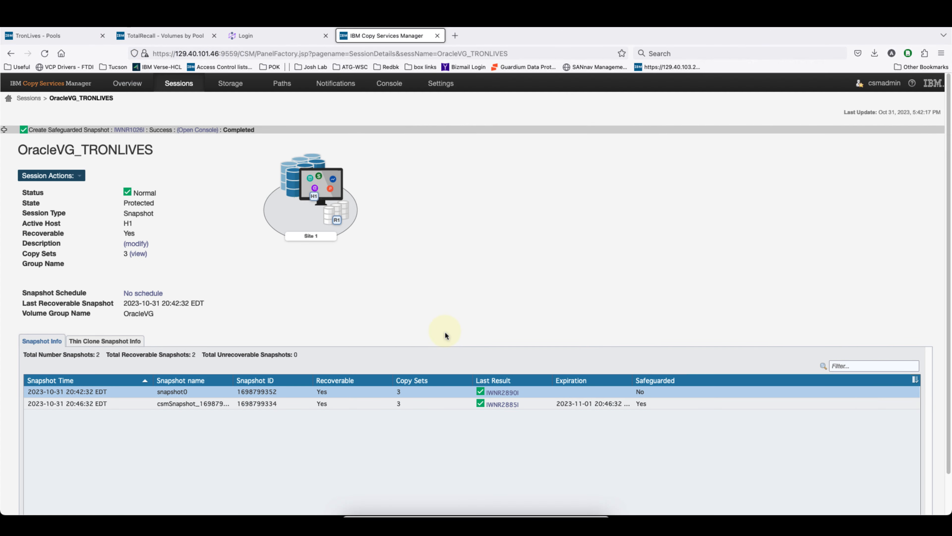
double_click(640, 404)
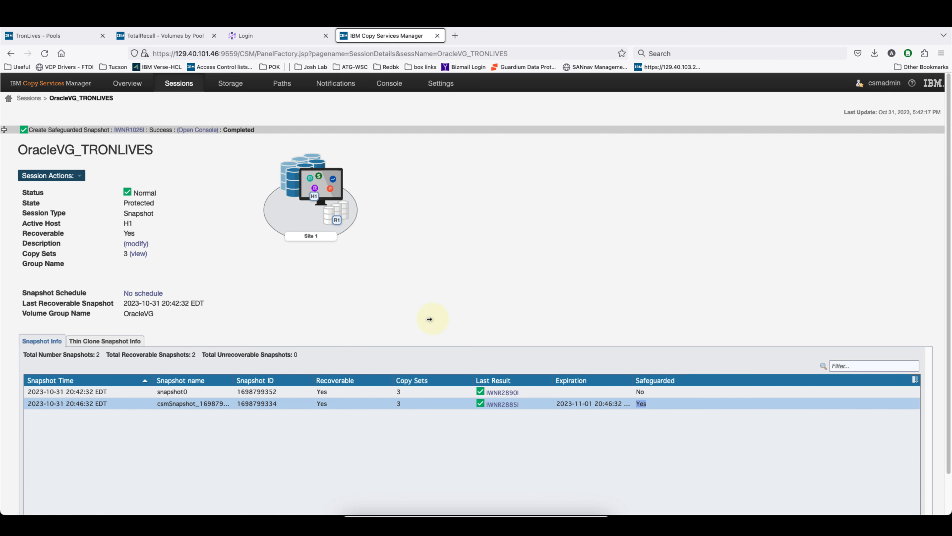
- Examine the session's available snapshot commands, the details of the Safeguarded snapshot, and the thin clone snapshot information
left_click(56, 175)
left_click(57, 189)
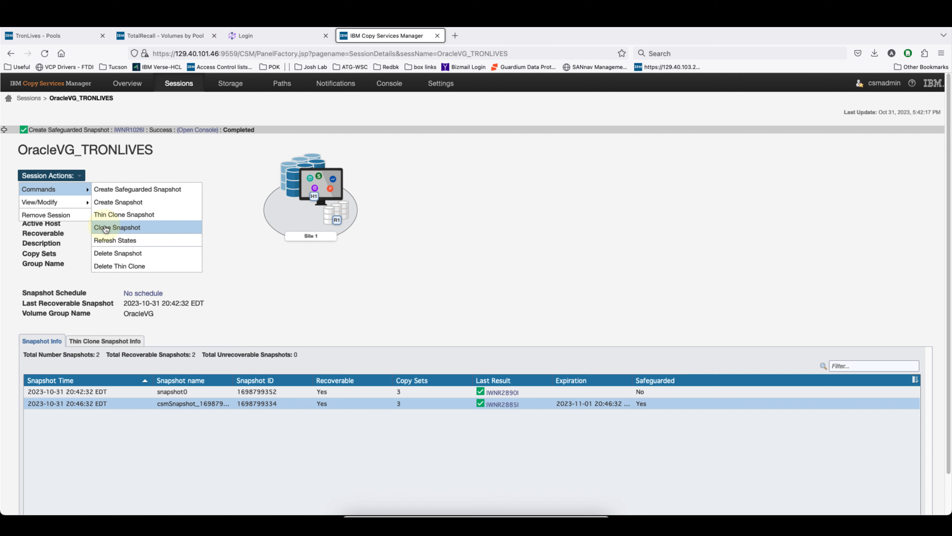
left_click(274, 327)
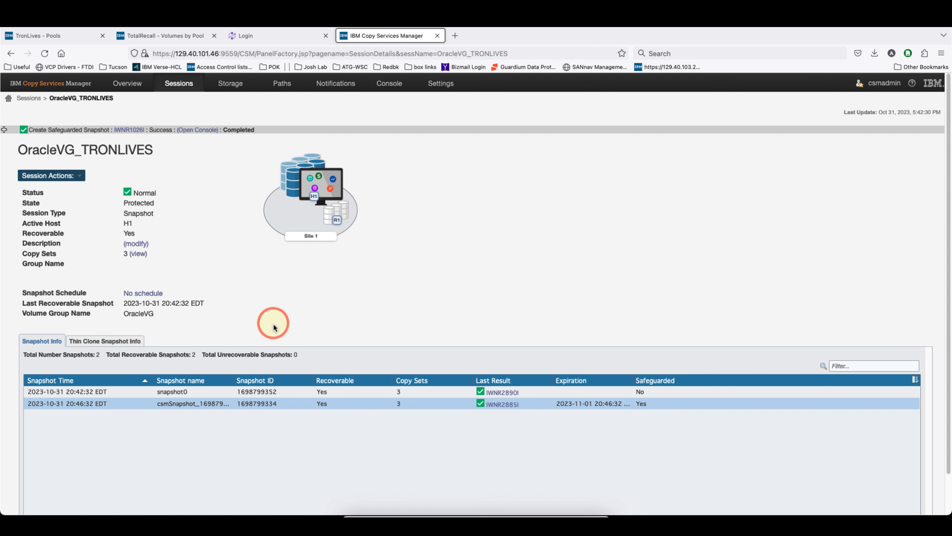
left_click(91, 404)
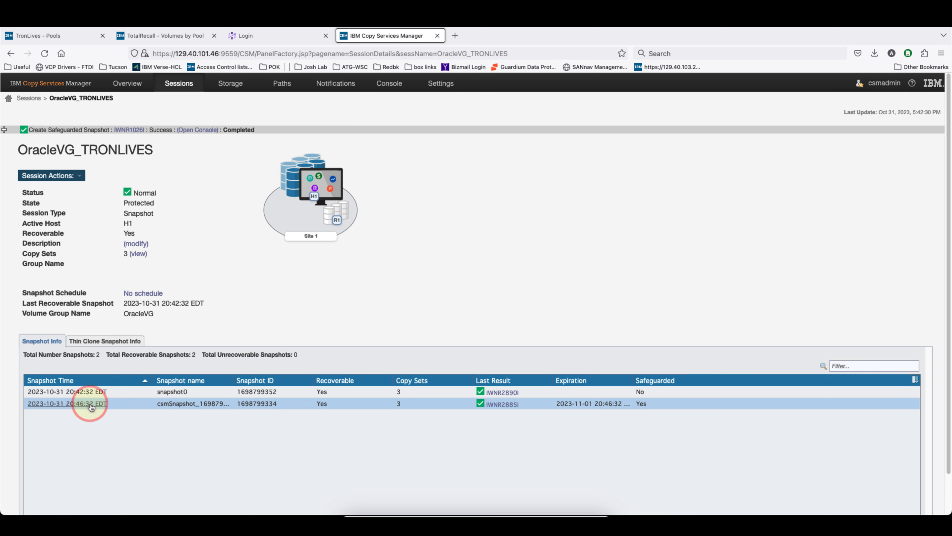
left_click_drag(249, 277, 334, 347)
left_click(471, 401)
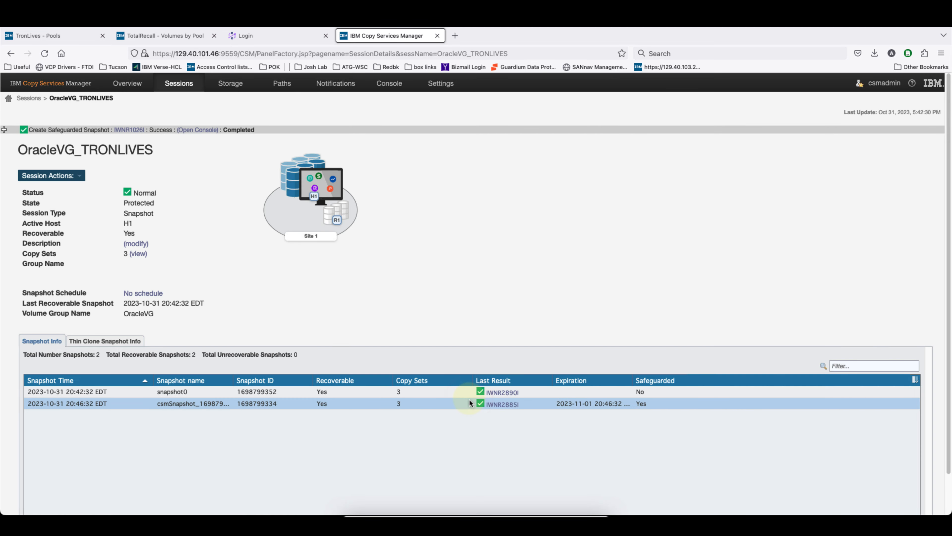
left_click(110, 341)
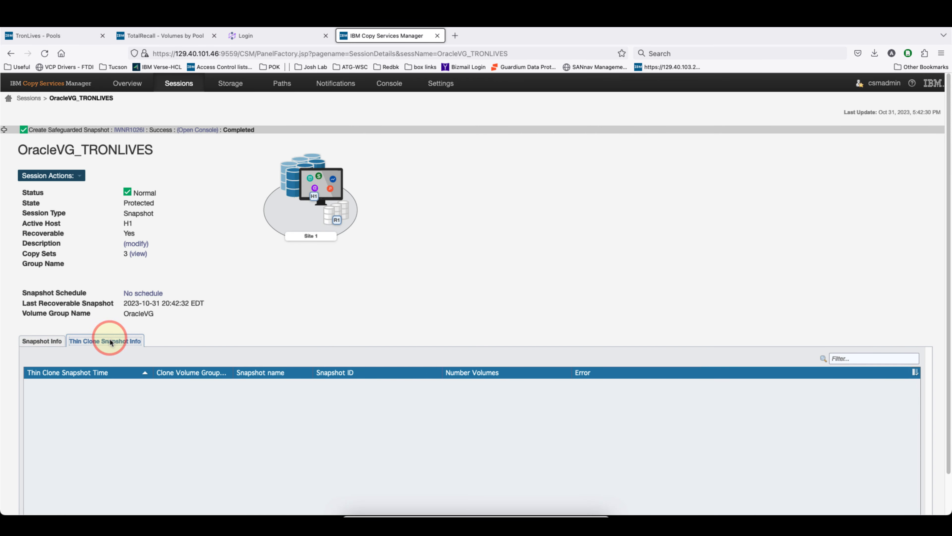
left_click(61, 341)
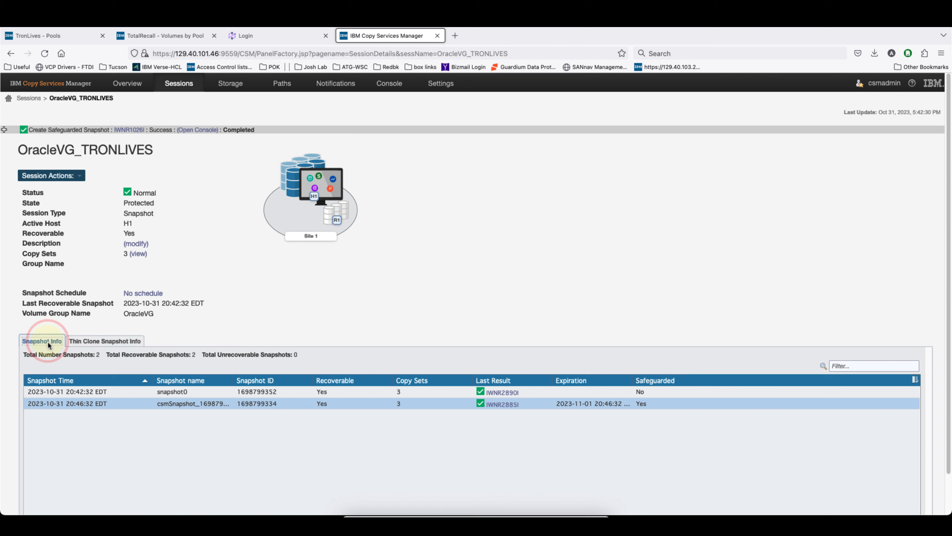
left_click(60, 176)
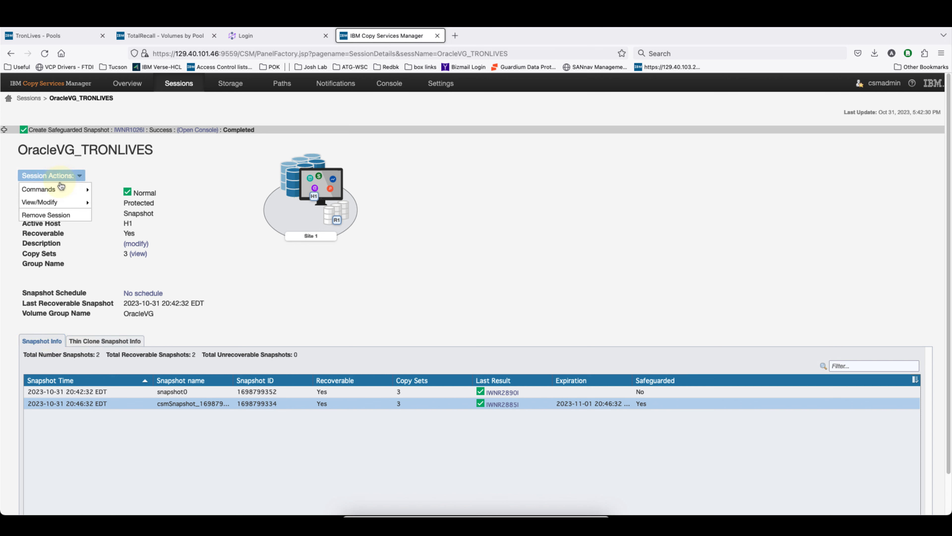
left_click(60, 190)
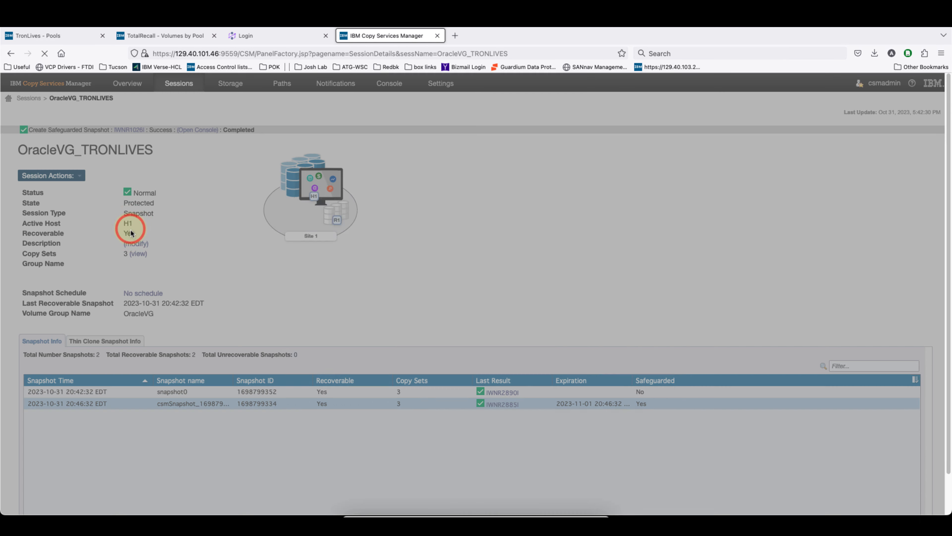
left_click(132, 232)
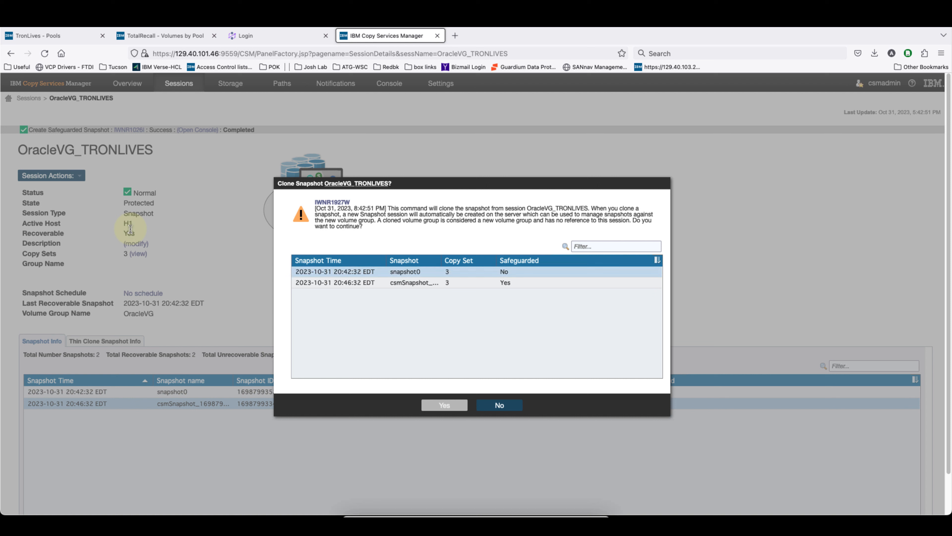
left_click(316, 285)
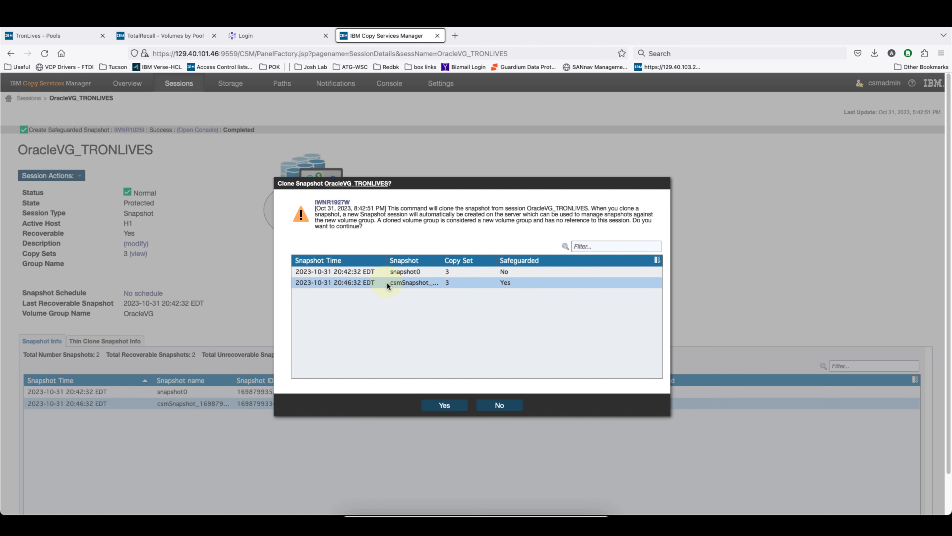
left_click_drag(391, 281, 425, 287)
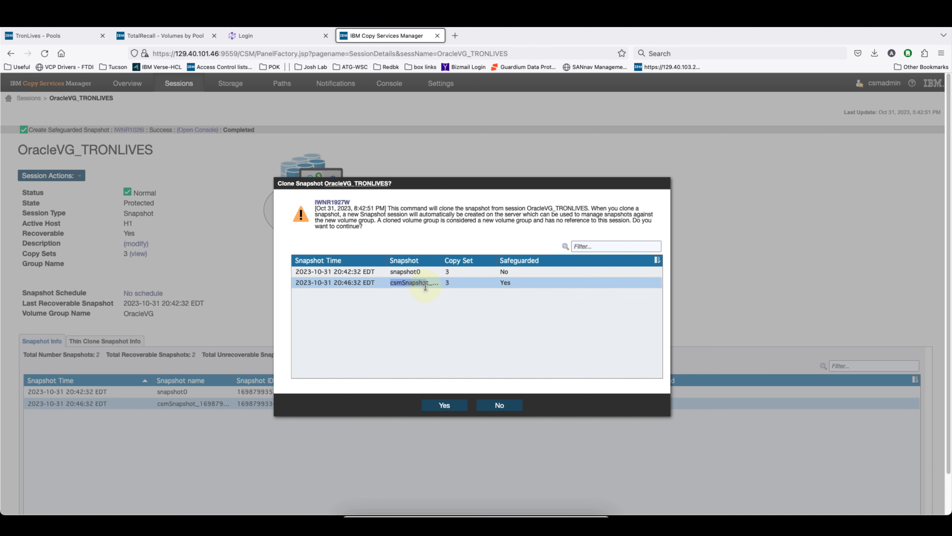
left_click_drag(500, 282, 531, 291)
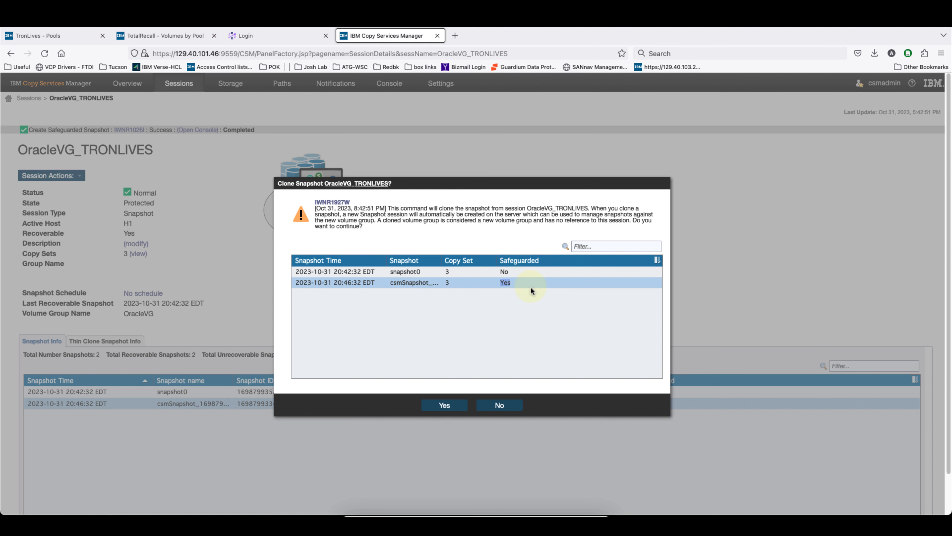
left_click(453, 407)
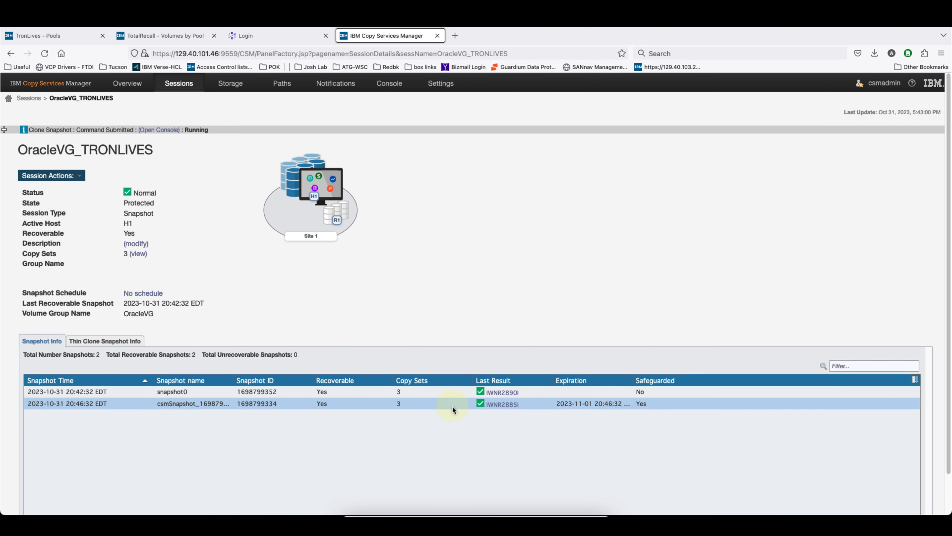
- Check the Clone Snapshot command's status and the thin clone information, and open volume group OracleVG-0 on the TronLives FlashSystem
left_click_drag(190, 130, 218, 131)
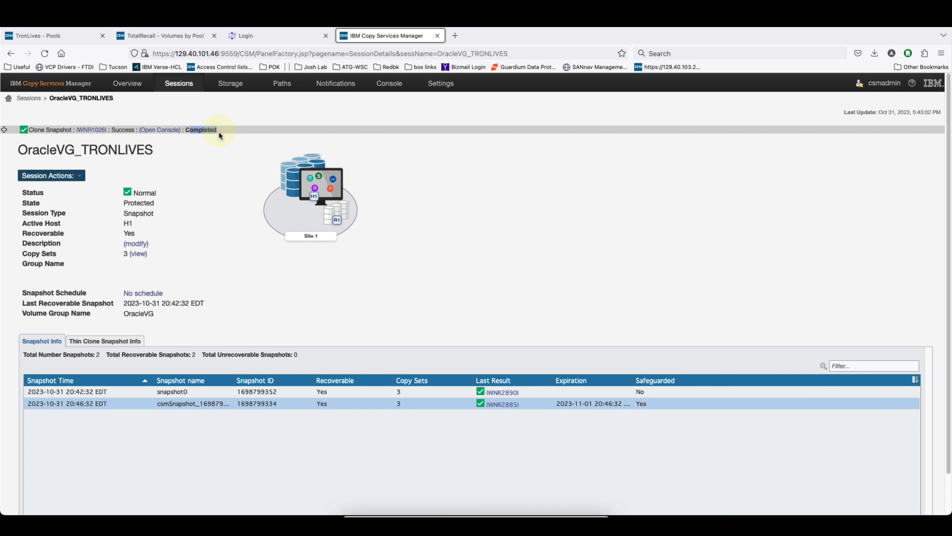
left_click(105, 342)
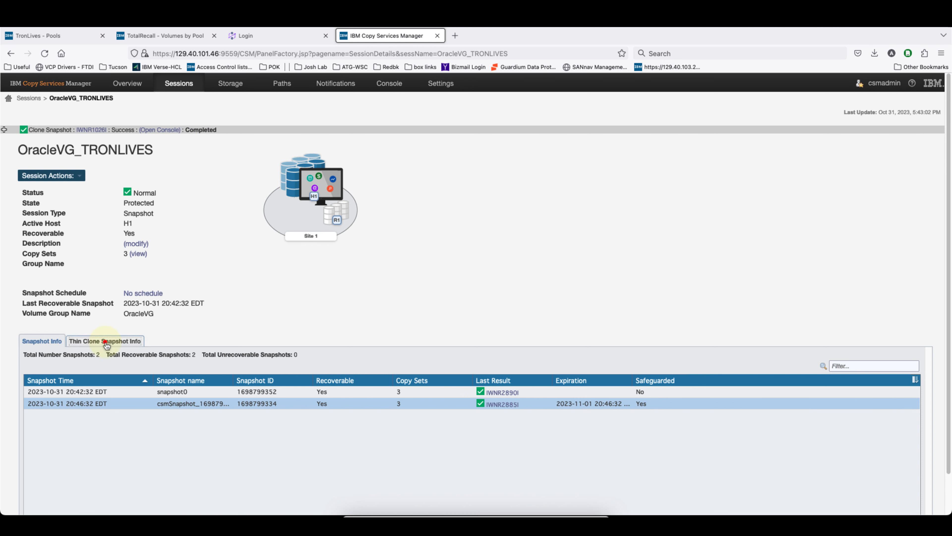
left_click(54, 343)
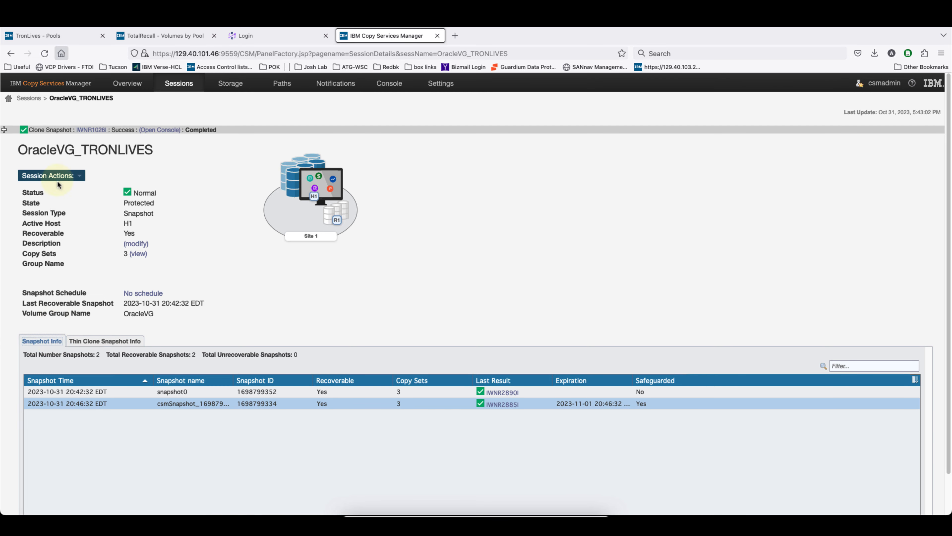
left_click(56, 35)
left_click(85, 236)
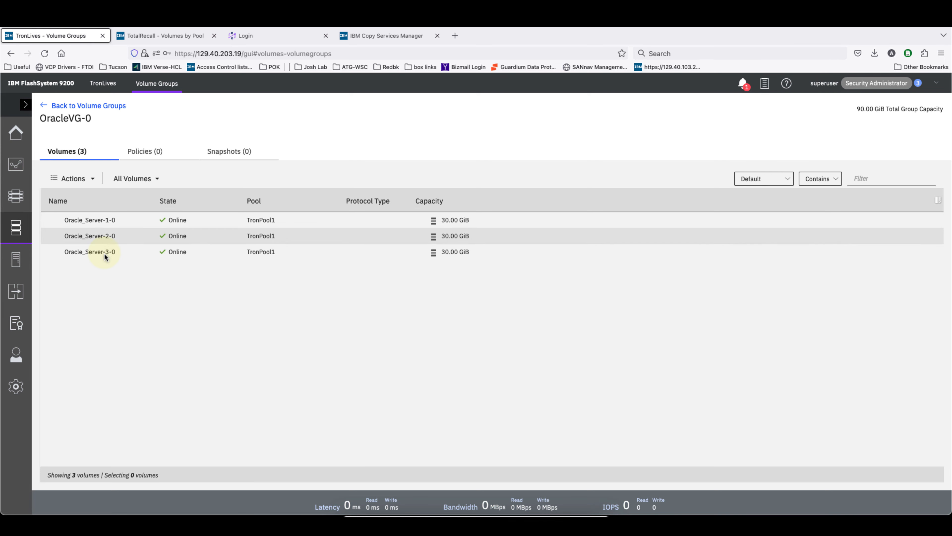
- Map volumes Oracle_Server-1-0, Oracle_Server-2-0 and Oracle_Server-3-0 to host ESX79 with system-assigned SCSI LUN IDs
mouse_move(15, 266)
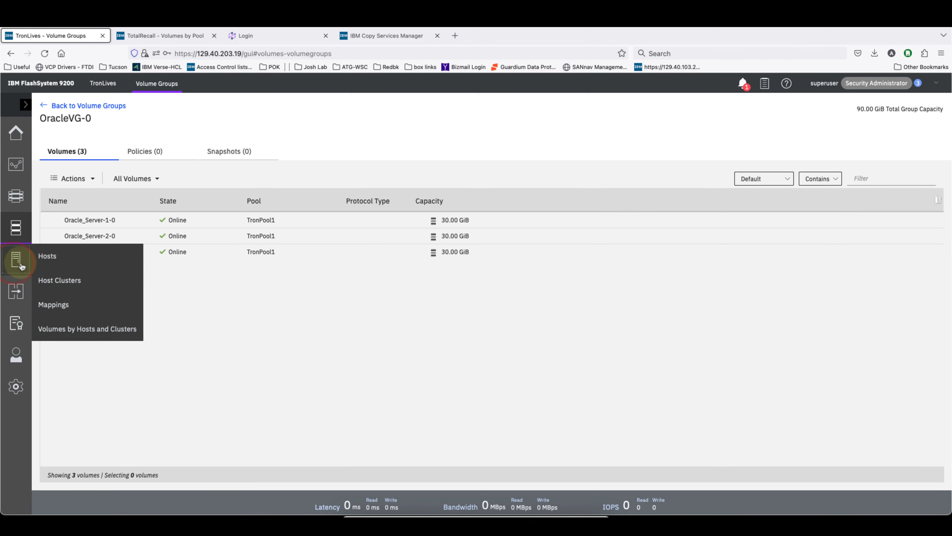
left_click(53, 259)
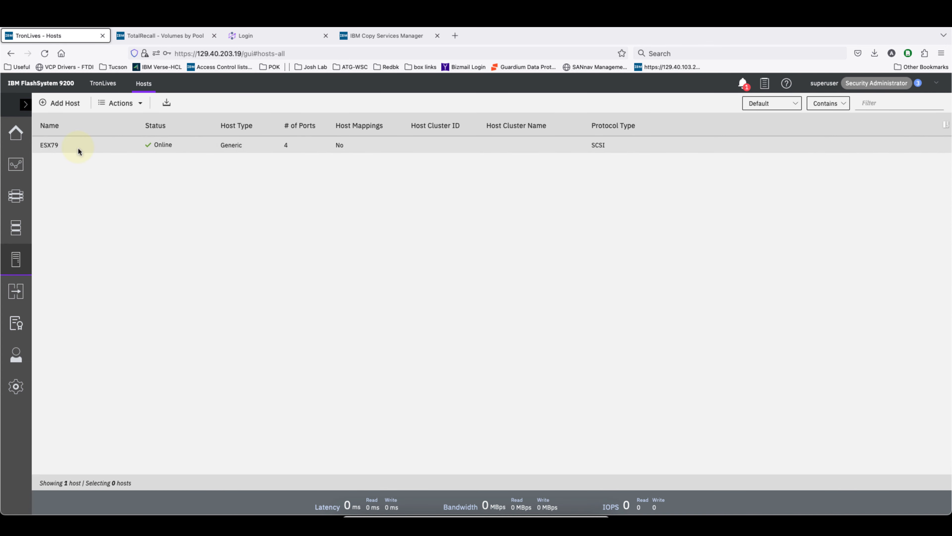
left_click(78, 149)
right_click(78, 147)
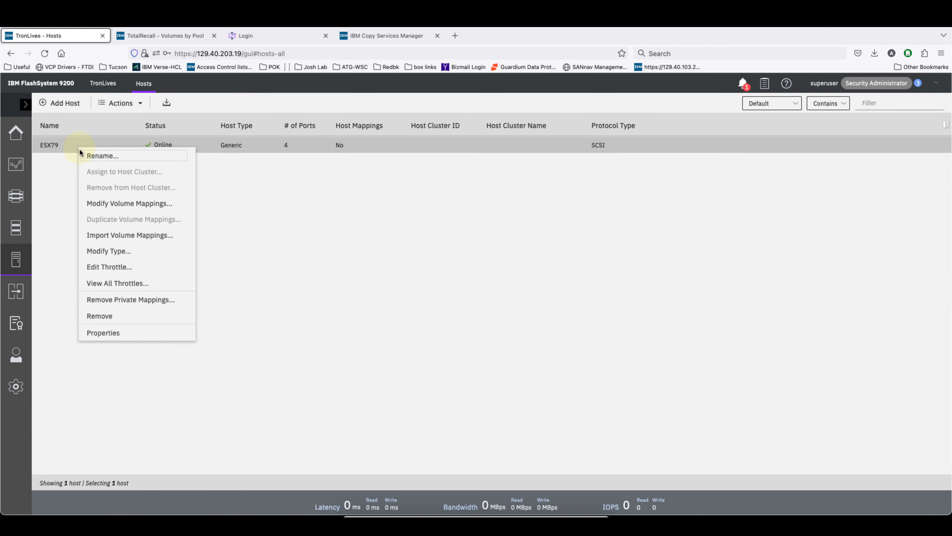
left_click(153, 206)
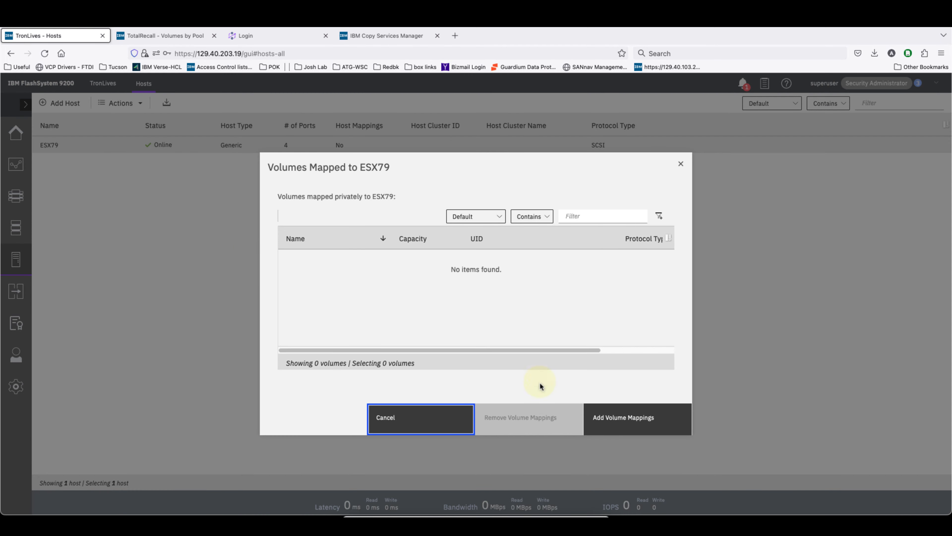
left_click(637, 420)
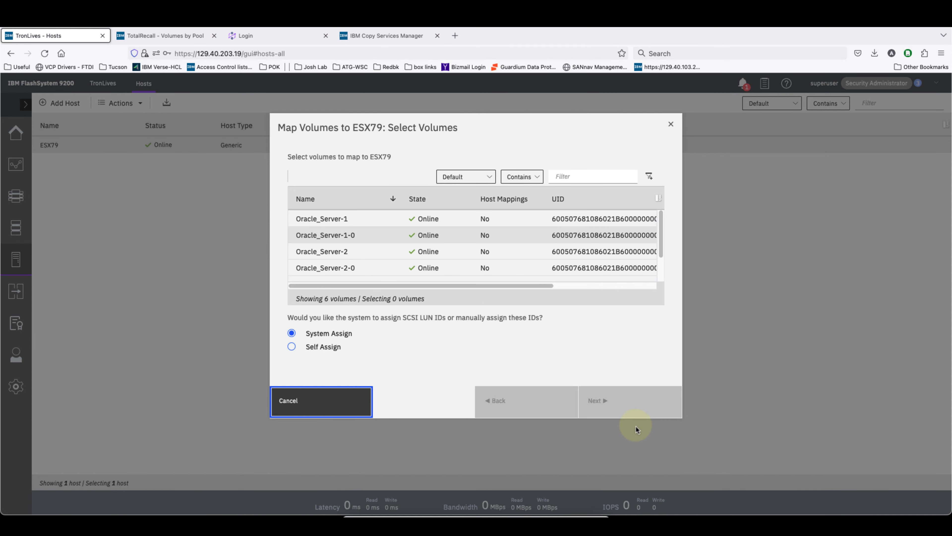
scroll(398, 241, "down", 2)
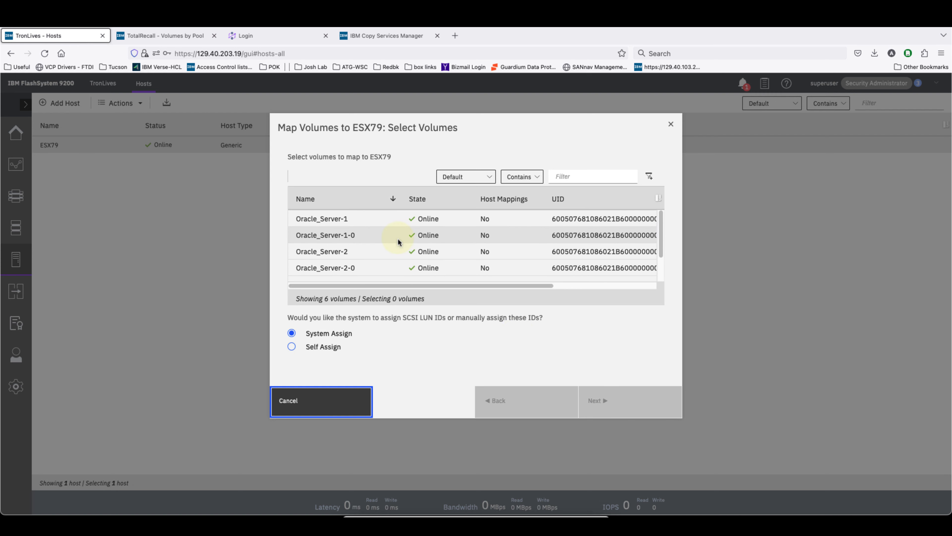
left_click(398, 240)
scroll(391, 247, "up", 1)
scroll(391, 246, "down", 1)
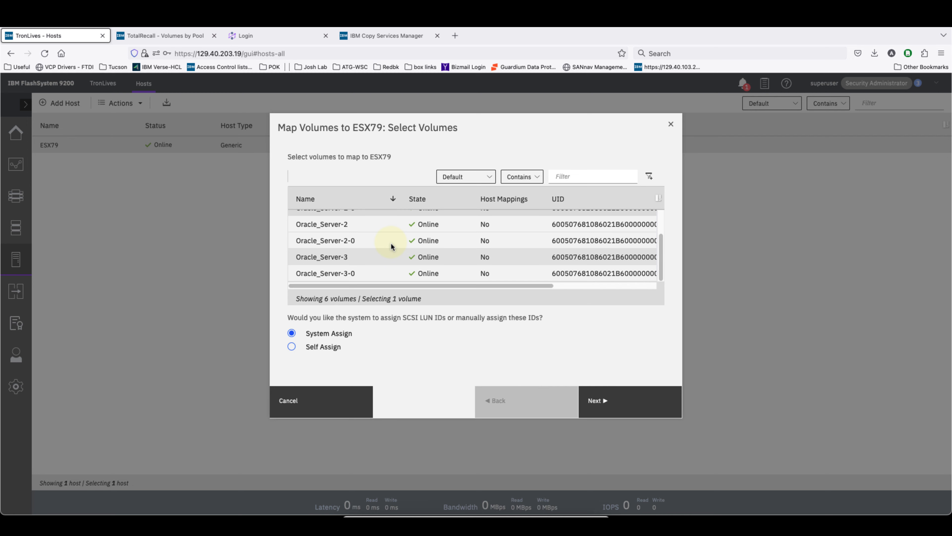
left_click(389, 240)
left_click(383, 273, "ctrl")
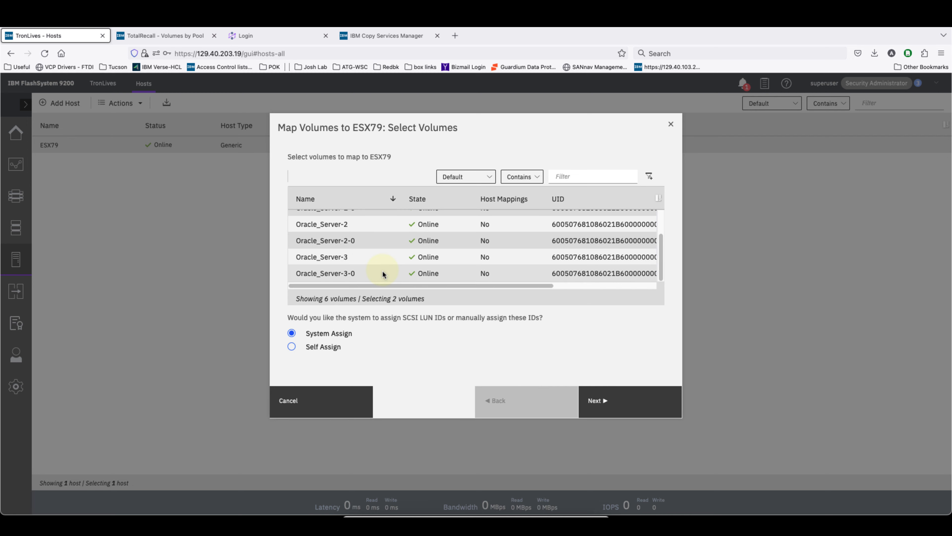
left_click(383, 274, "super")
scroll(383, 274, "up", 2)
scroll(383, 274, "down", 1)
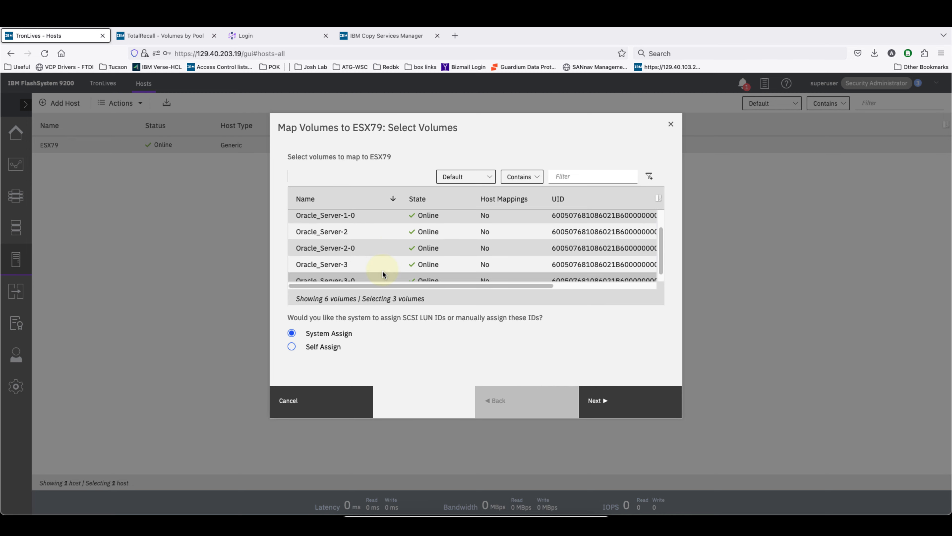
left_click(633, 403)
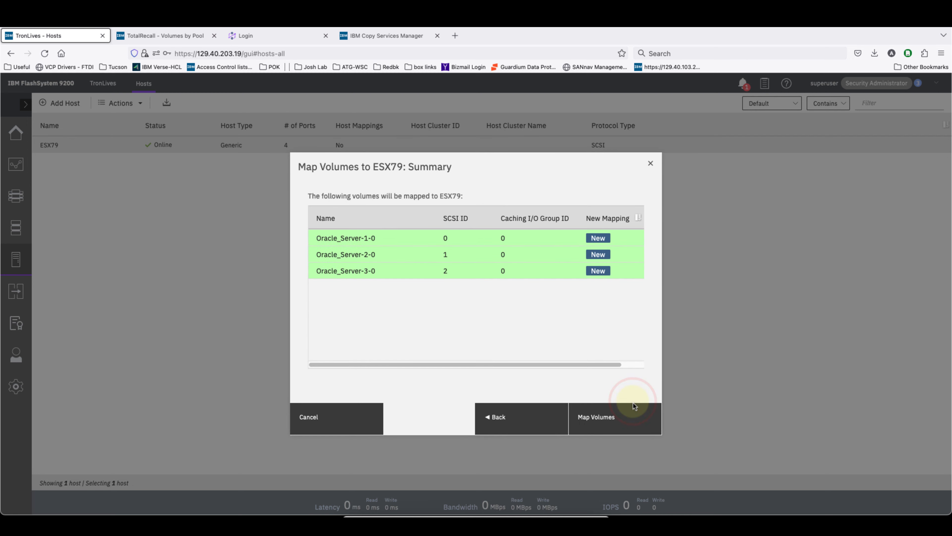
left_click(615, 417)
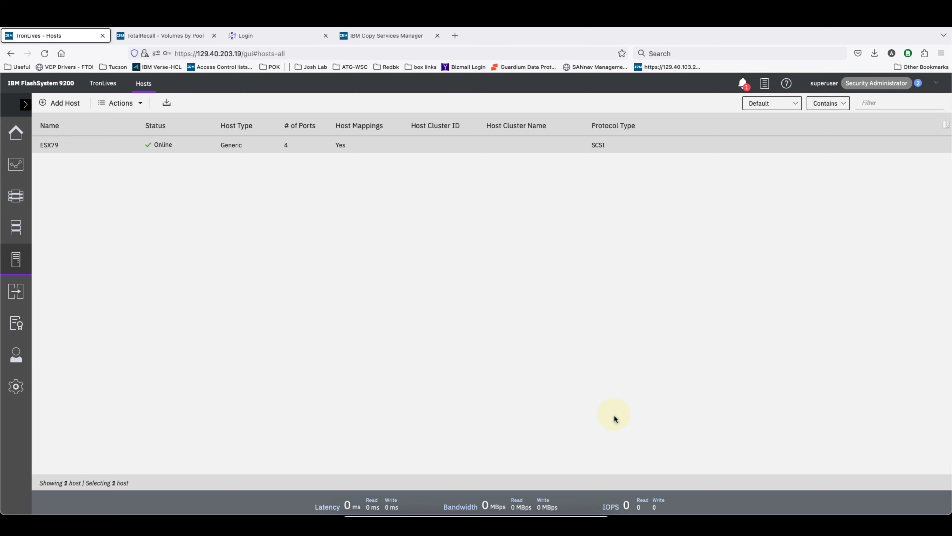
- Examine the volumes mapped to host ESX79 in its host details, widening the name column to read the full names
right_click(124, 145)
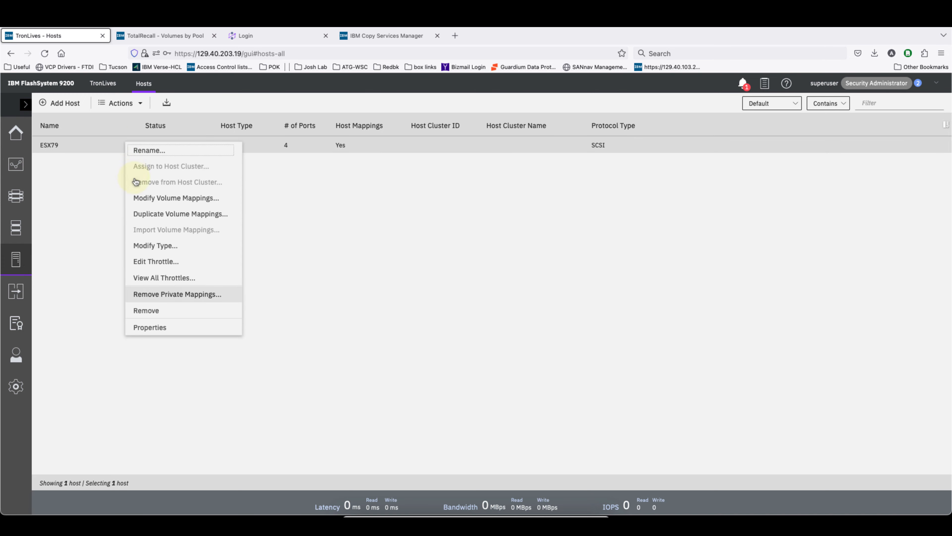
left_click(174, 325)
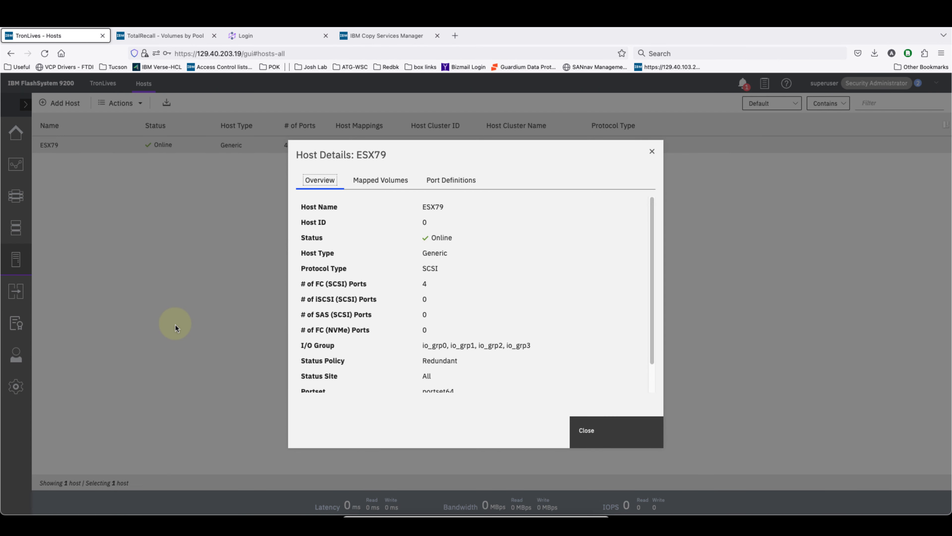
left_click(394, 183)
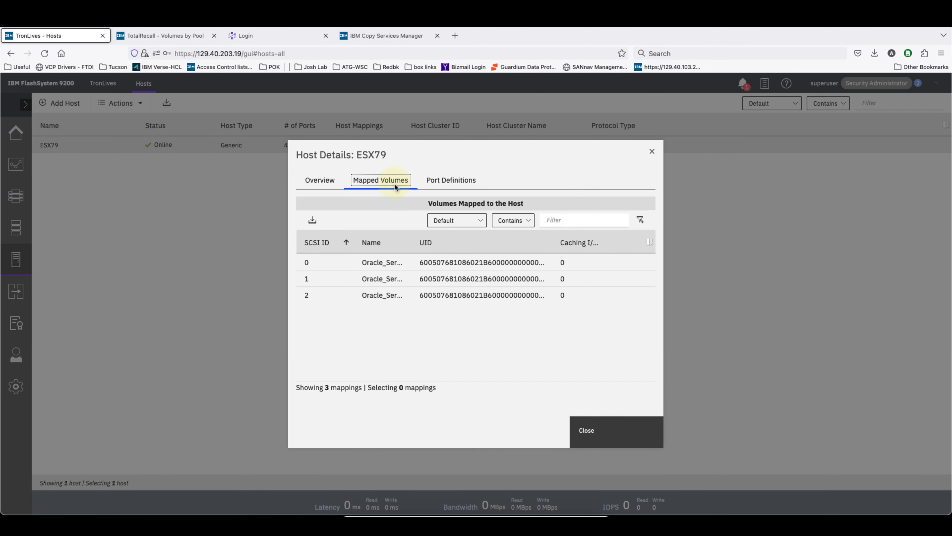
left_click_drag(412, 243, 452, 244)
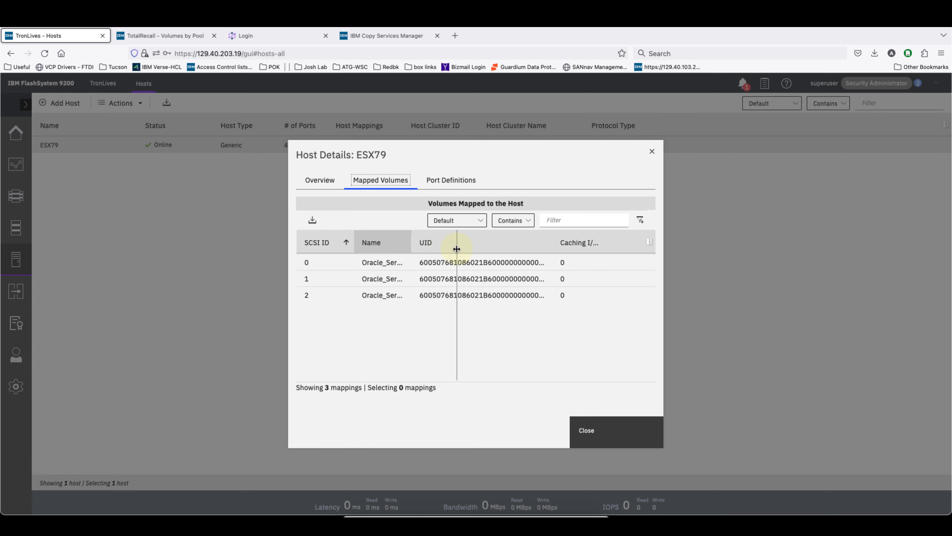
left_click(392, 262)
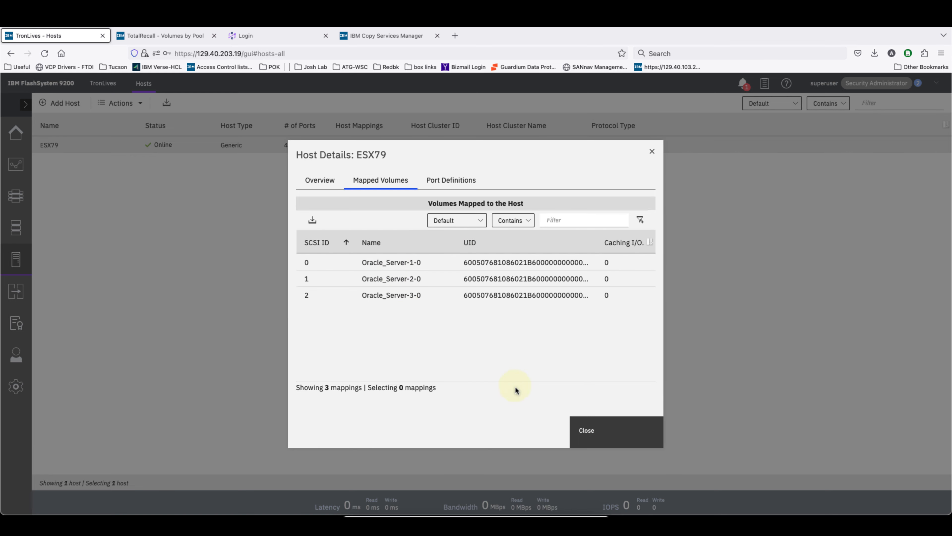
left_click(583, 429)
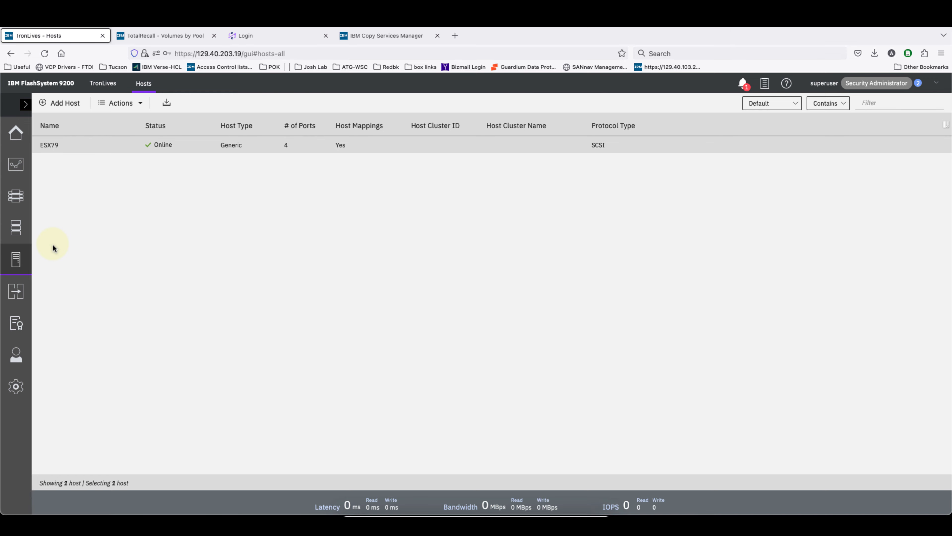
- Examine the host mappings of the volumes in TronPool1 and the snapshots, policies and volumes of volume group OracleVG-0
mouse_move(16, 195)
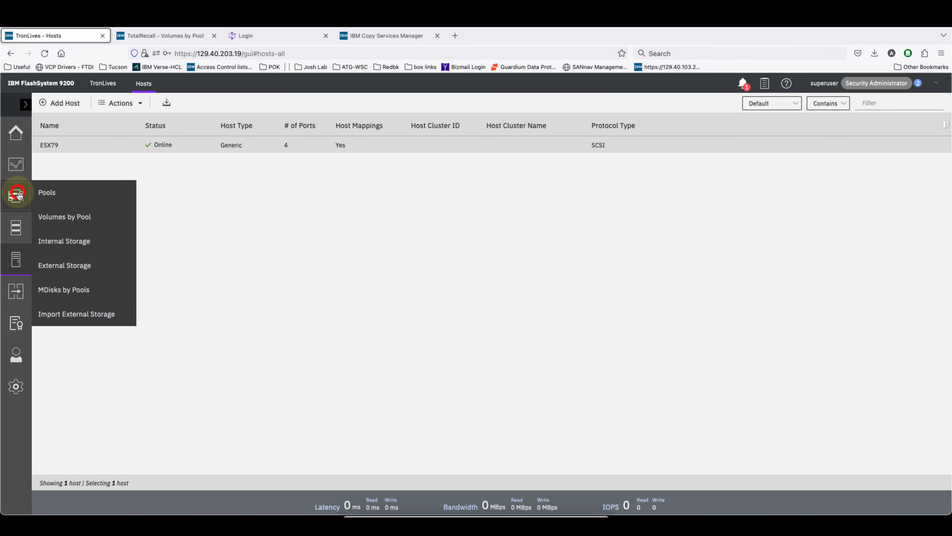
left_click(56, 216)
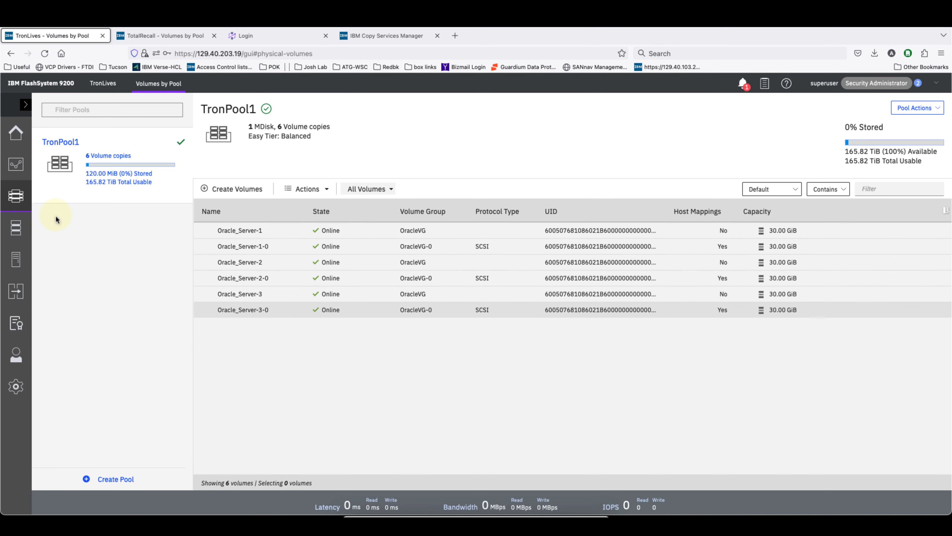
left_click(15, 201)
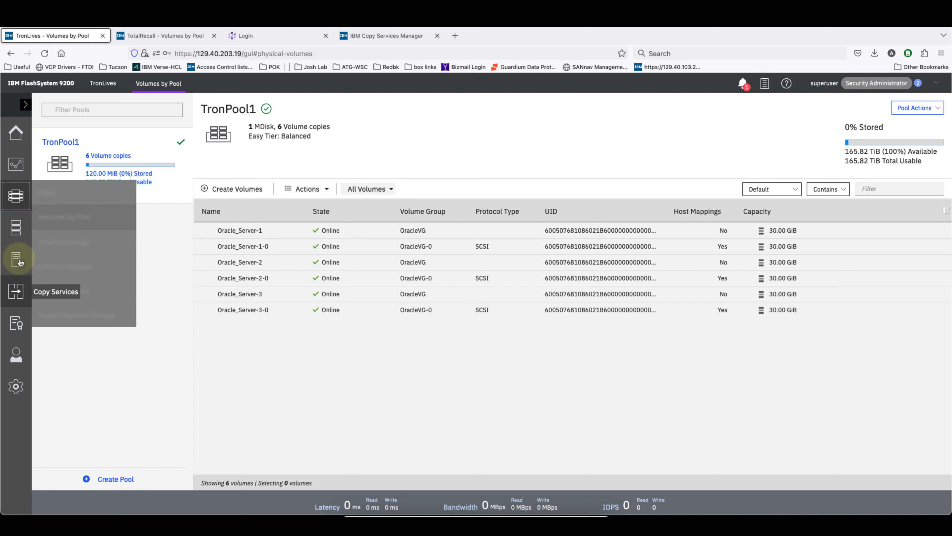
left_click(15, 227)
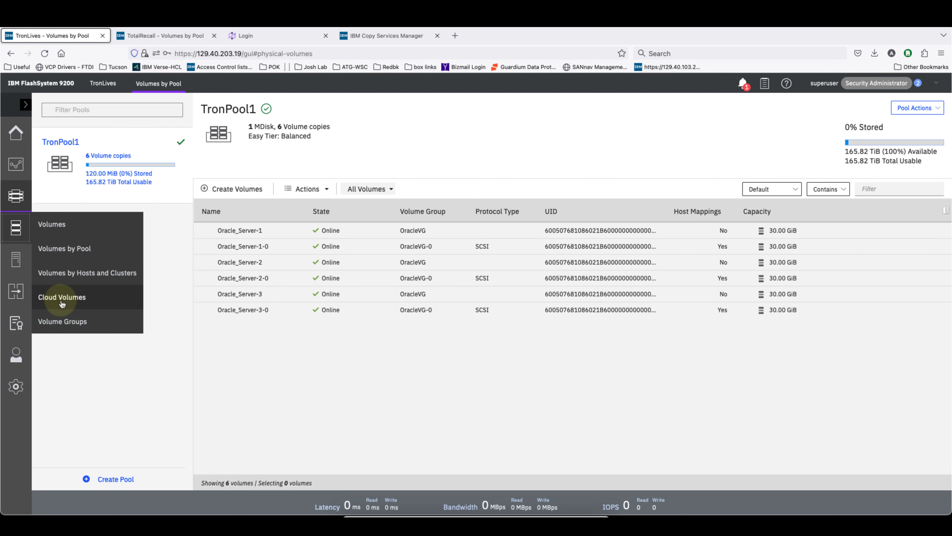
left_click(71, 321)
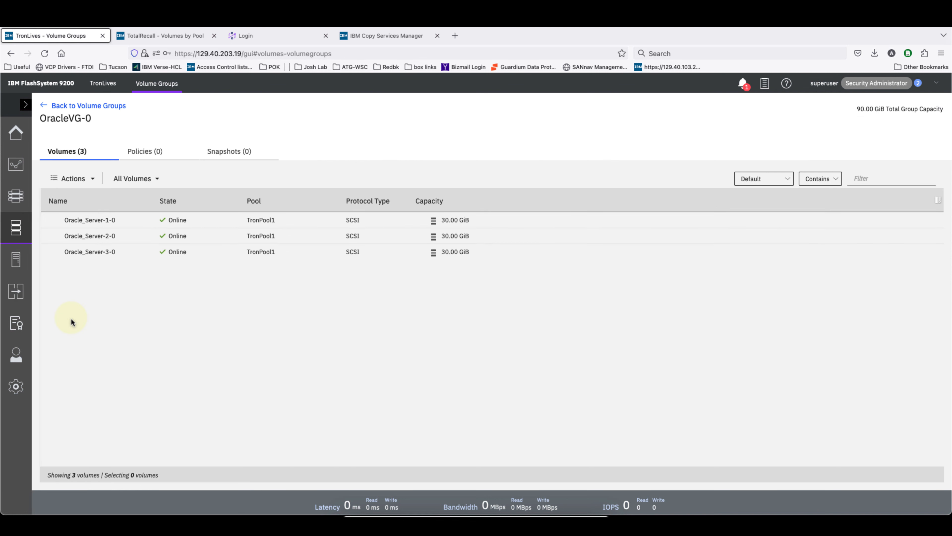
left_click(224, 155)
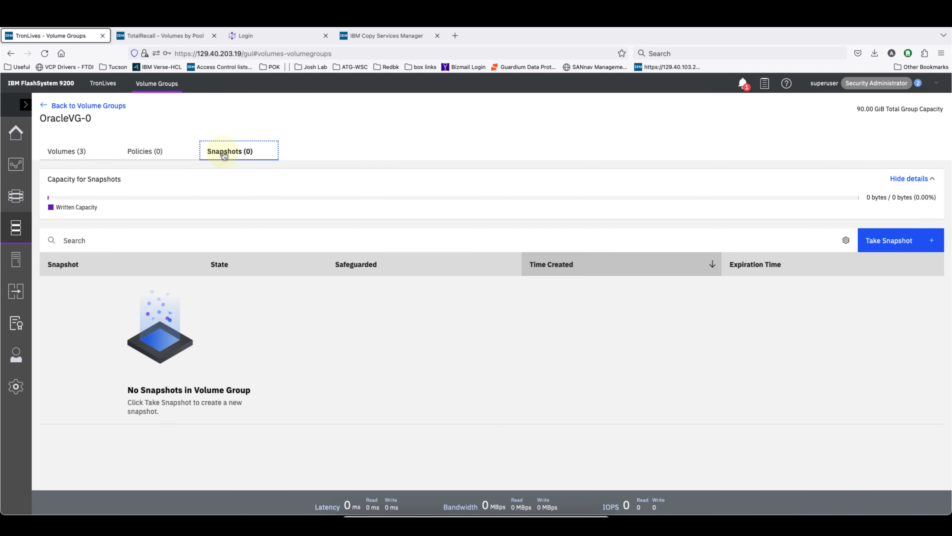
left_click(143, 157)
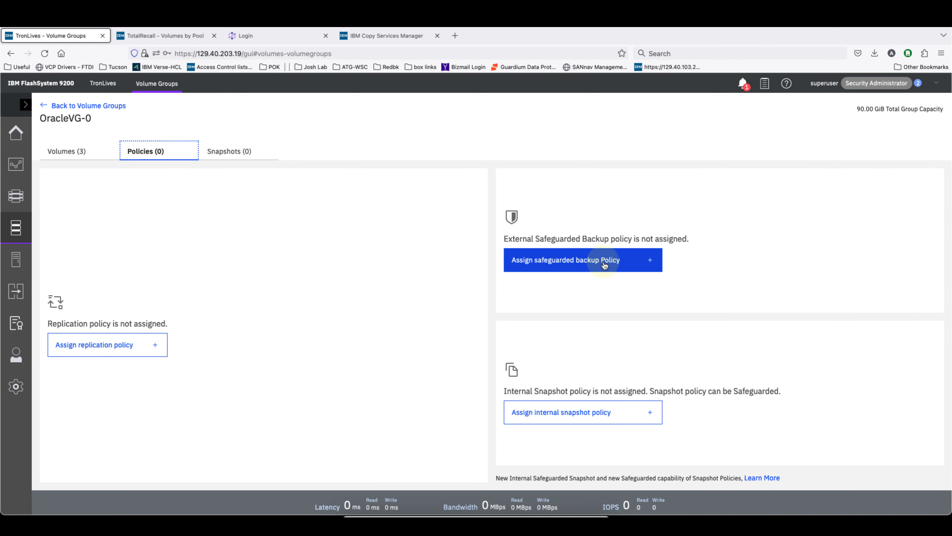
left_click(67, 155)
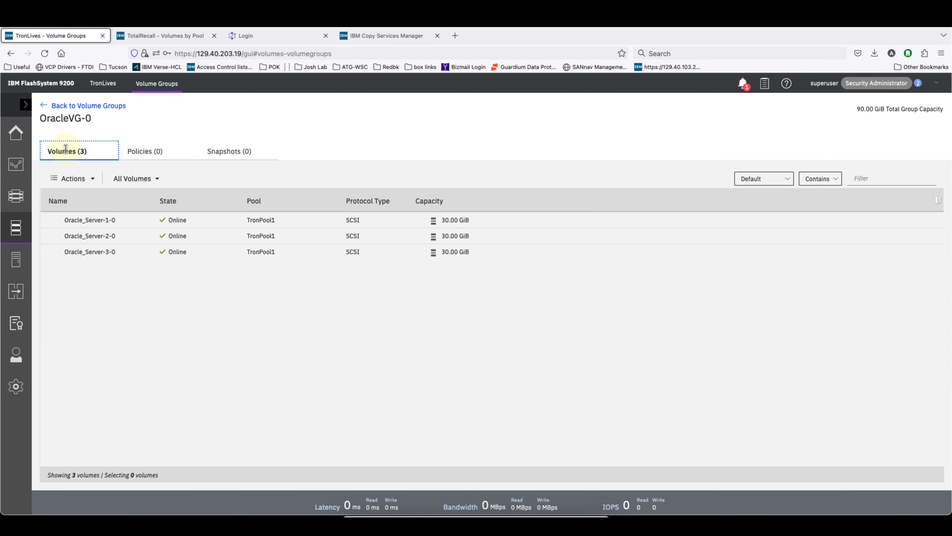
- Rename volume group OracleVG-0 as Oracle-CSM Restore
left_click(71, 105)
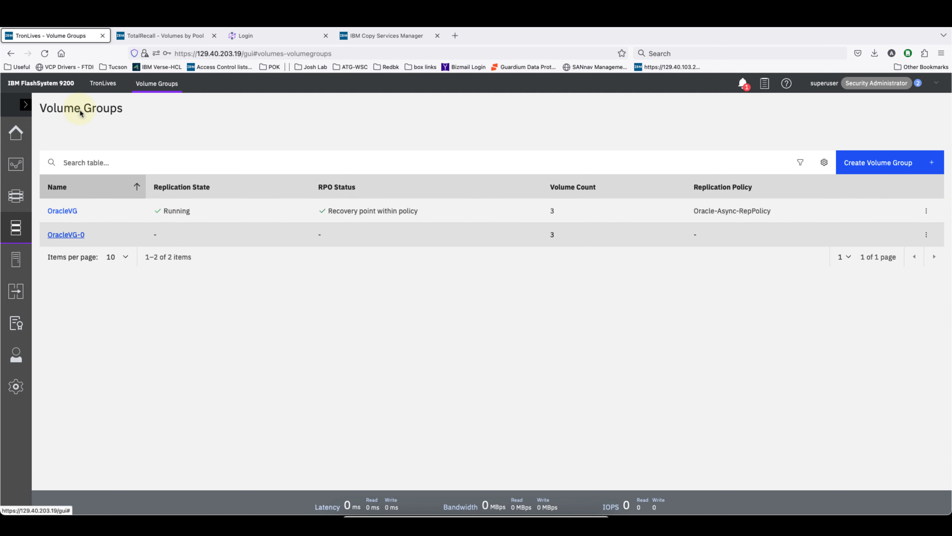
left_click(927, 236)
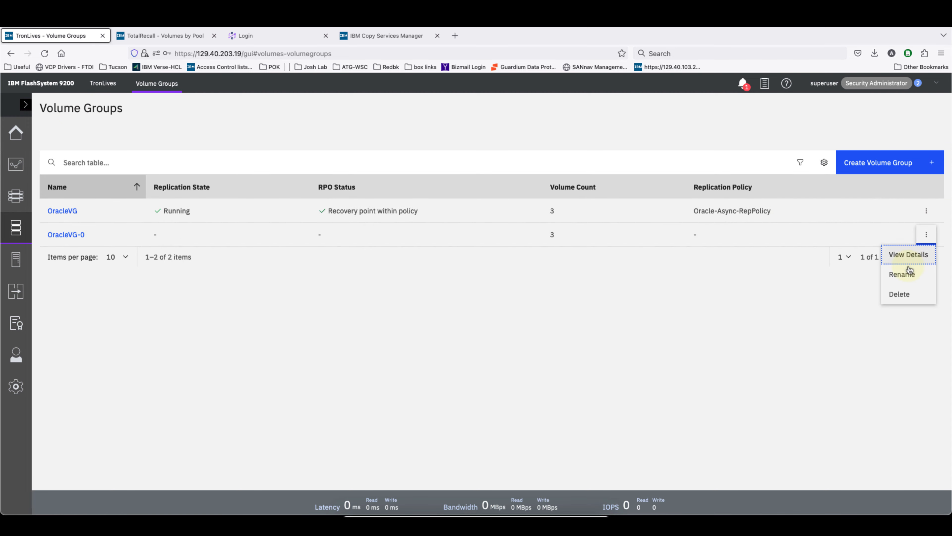
left_click(902, 274)
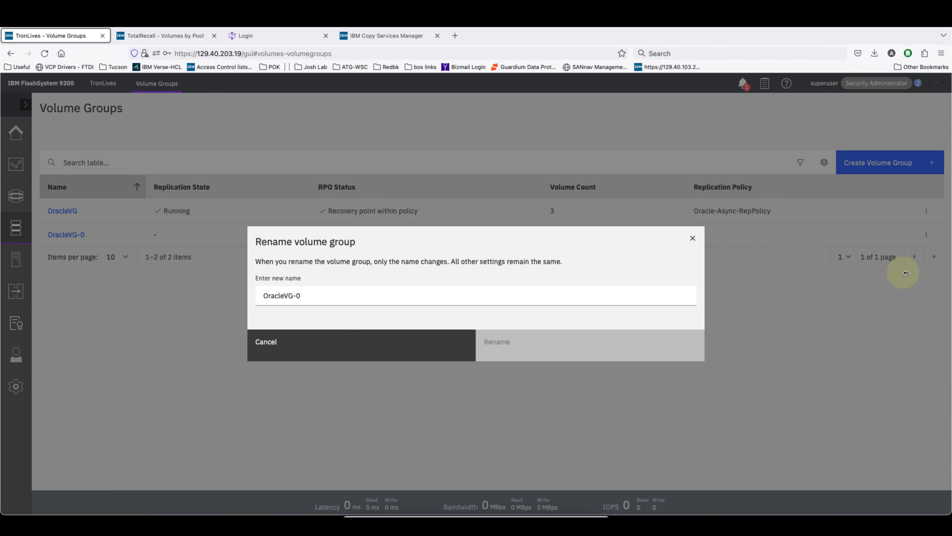
left_click(555, 292)
key("BackSpace")
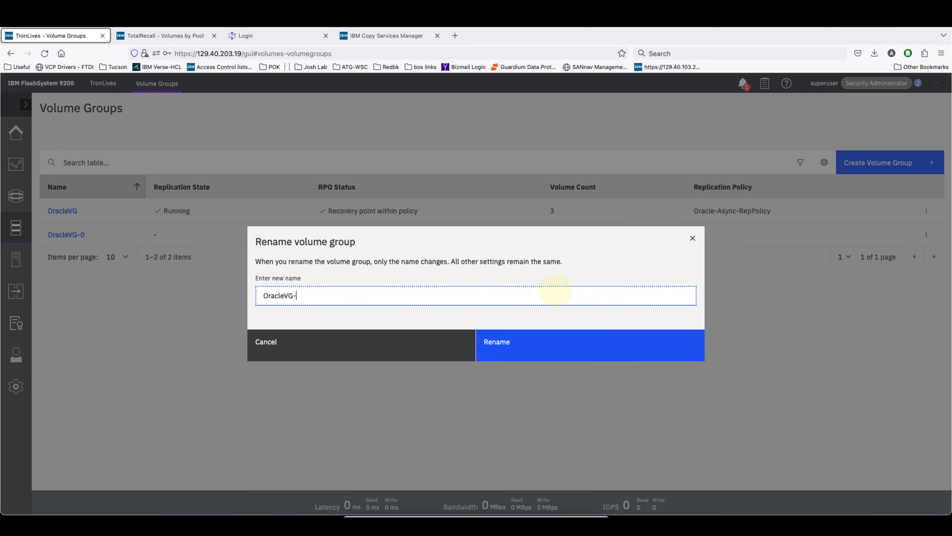
type("CSM")
key("BackSpace")
key("BackSpace")
key("BackSpace")
key("BackSpace")
key("BackSpace")
key("BackSpace")
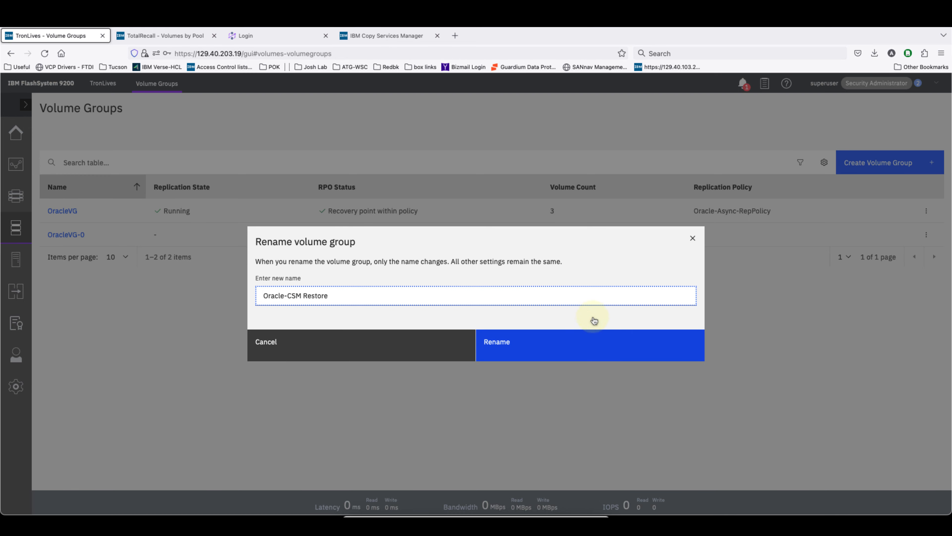
left_click(621, 336)
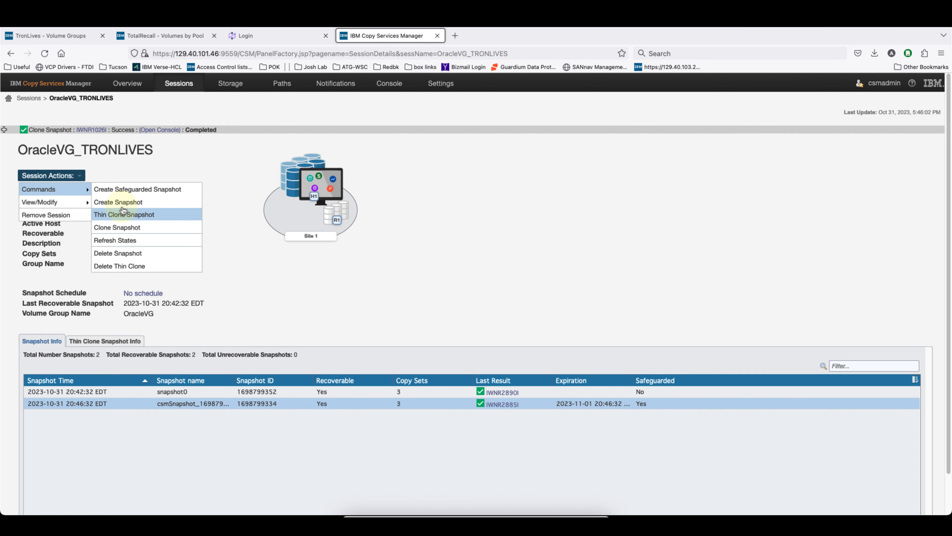
- Create a thin clone of the Safeguarded snapshot taken at 20:46:32 in session OracleVG_TRONLIVES
left_click(147, 218)
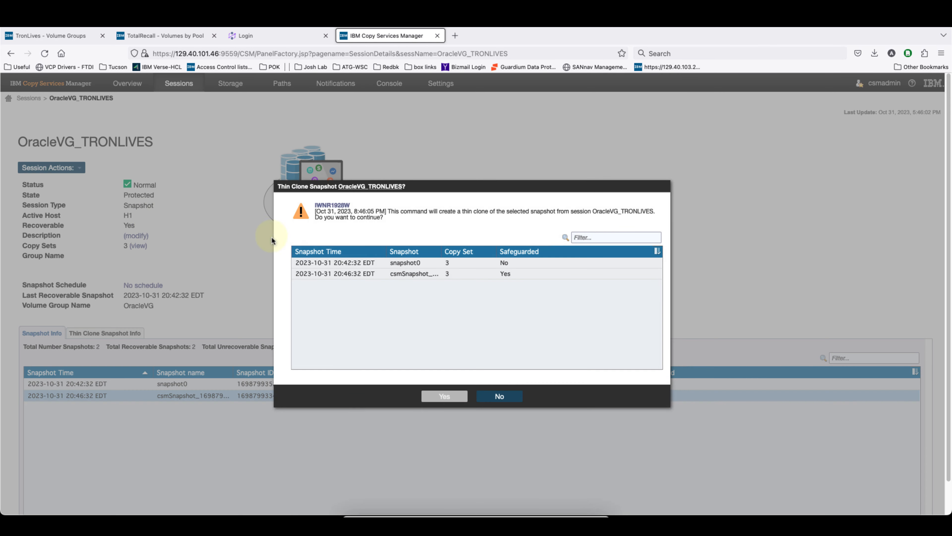
left_click(418, 261)
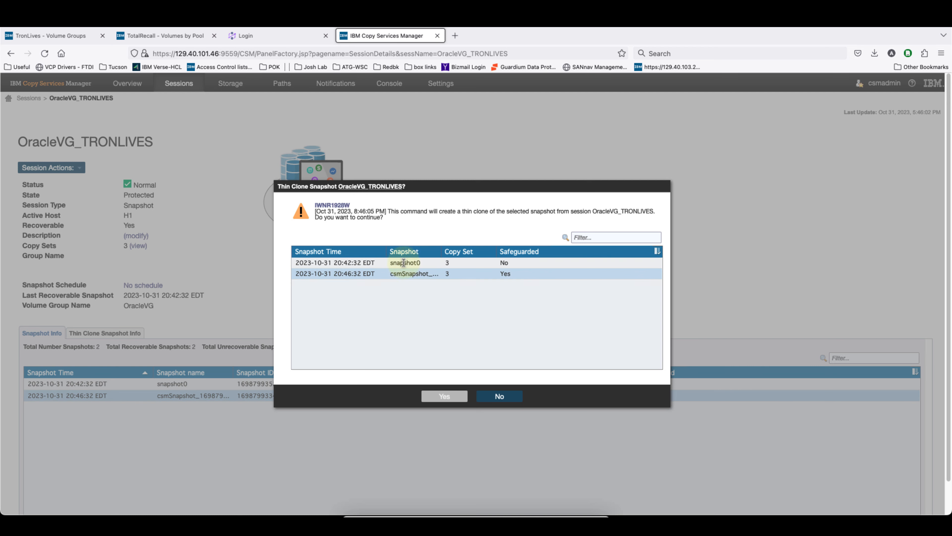
left_click(313, 274)
double_click(502, 273)
left_click(452, 396)
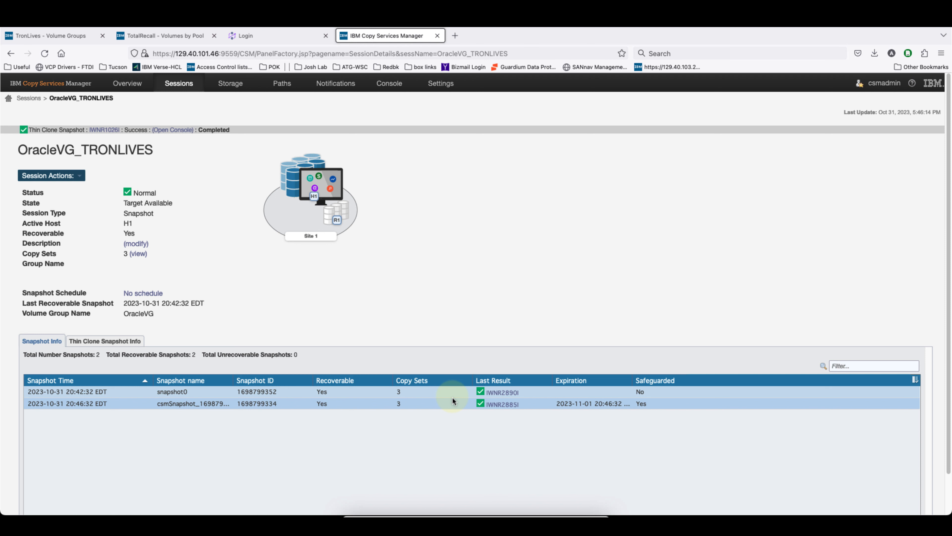
left_click_drag(196, 129, 248, 135)
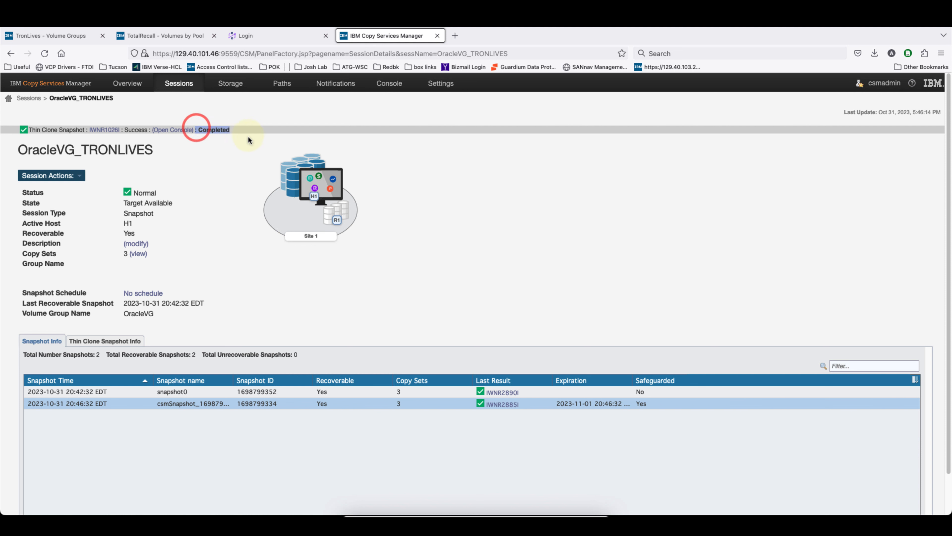
- Examine the thin clone snapshot information of the session, including the source and recovery volumes of the 20:46:32 thin clone
left_click(108, 341)
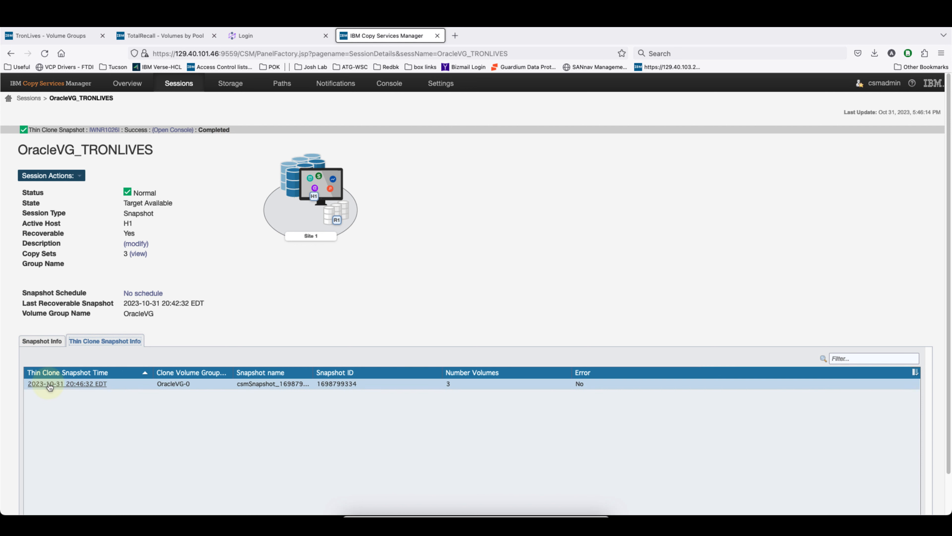
left_click_drag(50, 384, 274, 403)
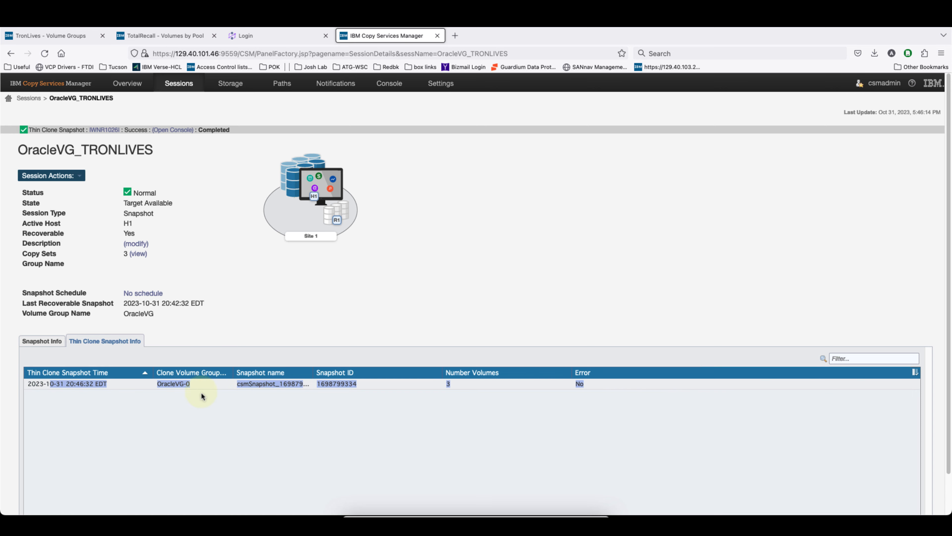
left_click(94, 384)
left_click(94, 384)
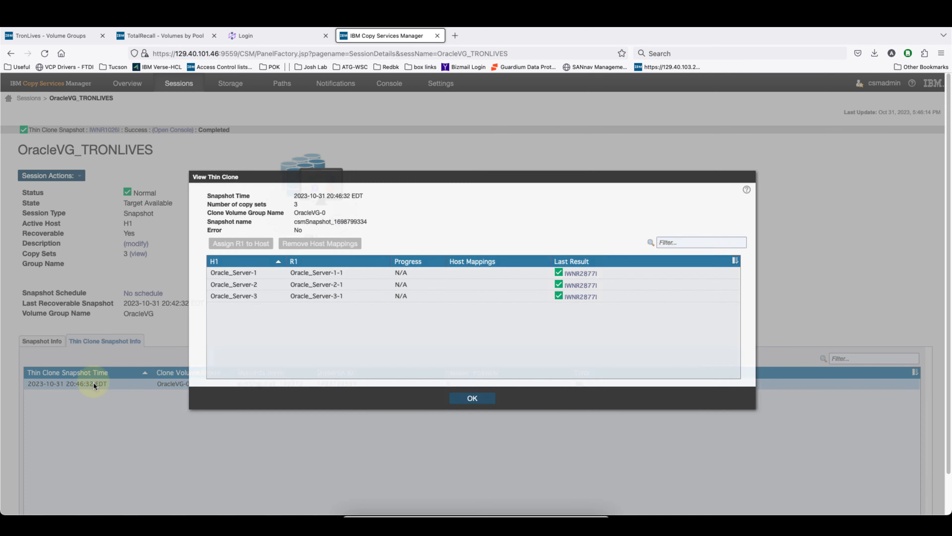
mouse_move(229, 272)
left_mouse_down()
mouse_move(342, 319)
mouse_move(261, 299)
left_mouse_up()
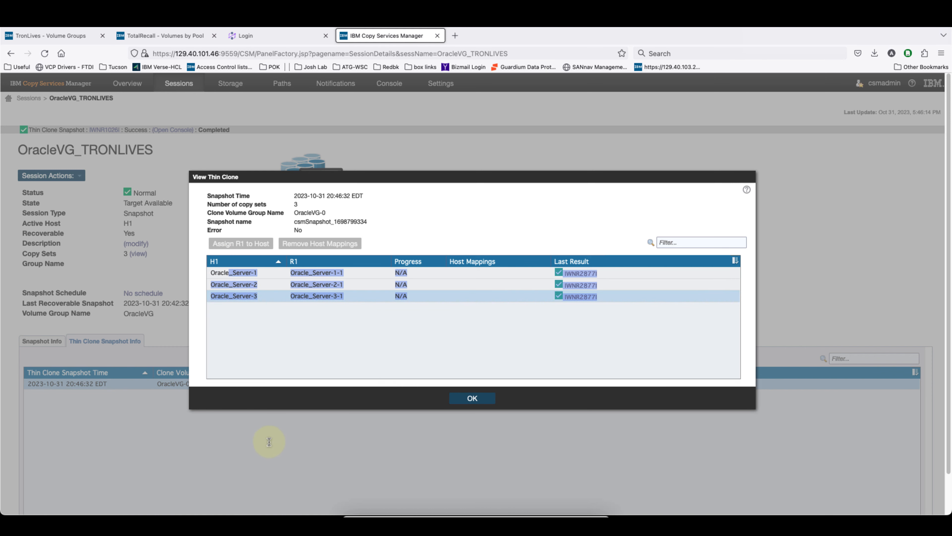
left_click(270, 460)
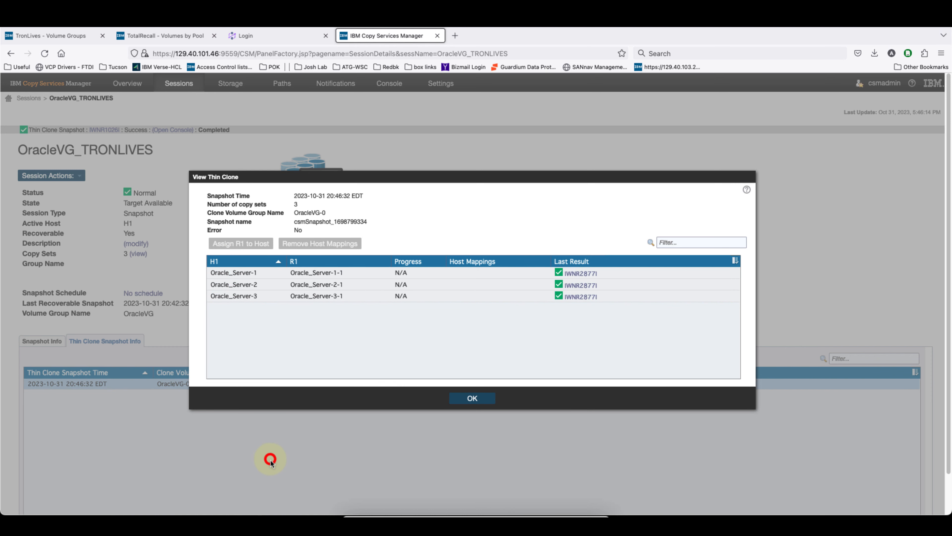
left_click(467, 399)
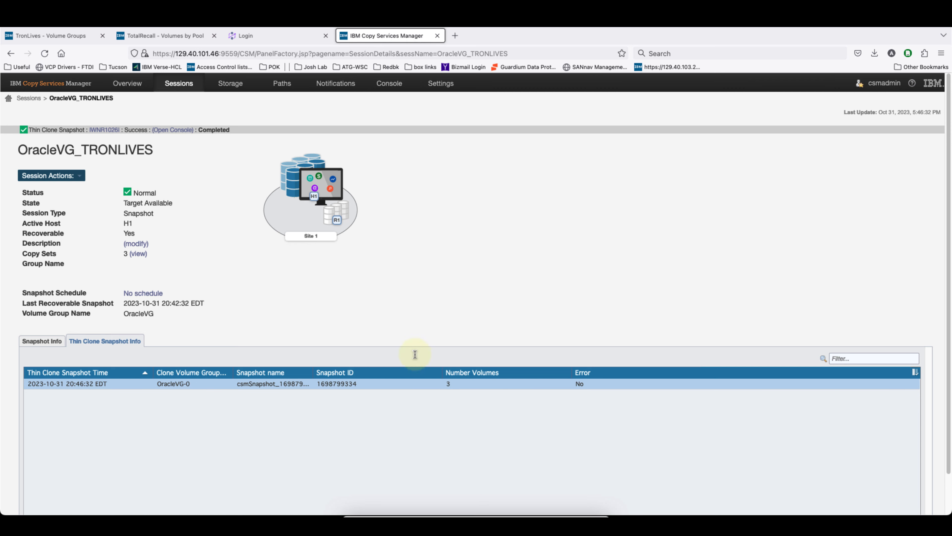
- Switch to the TronLives FlashSystem volume groups and rename OracleVG-0 as Oracle-CSM-Thin-Restore
left_click(67, 38)
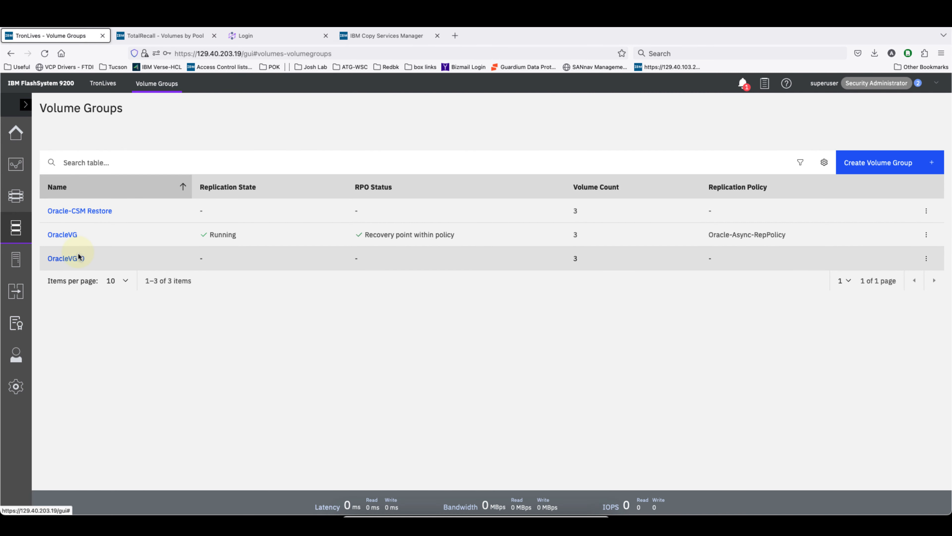
left_click(926, 258)
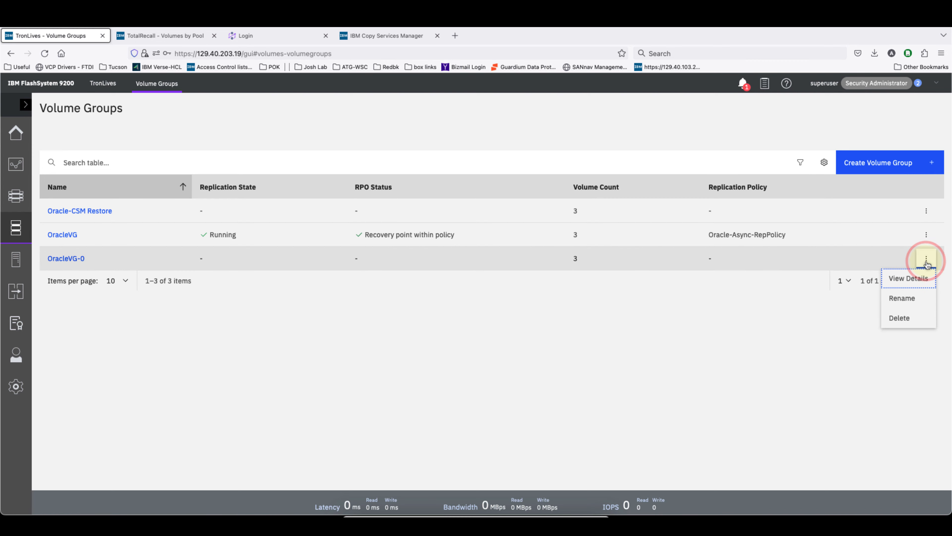
left_click(902, 299)
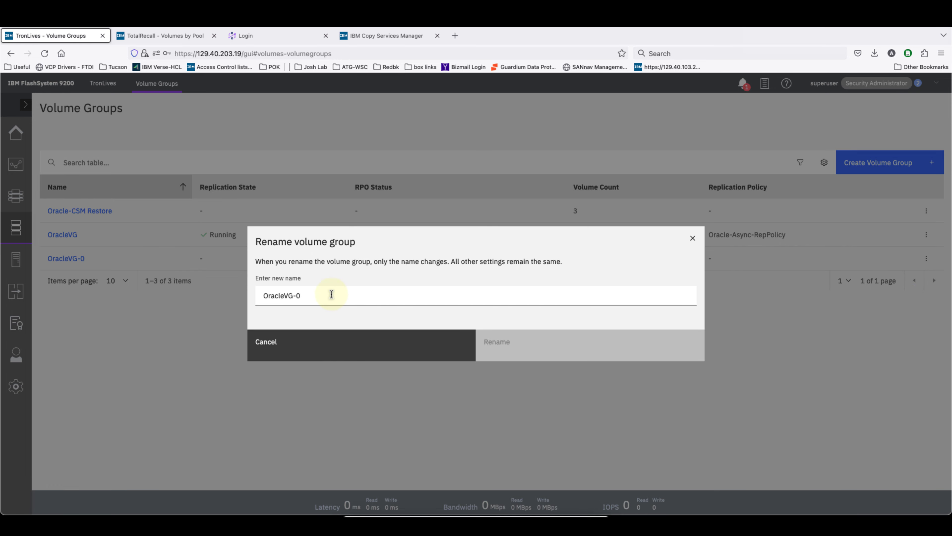
left_click(310, 295)
key("BackSpace")
key("BackSpace")
key("BackSpace")
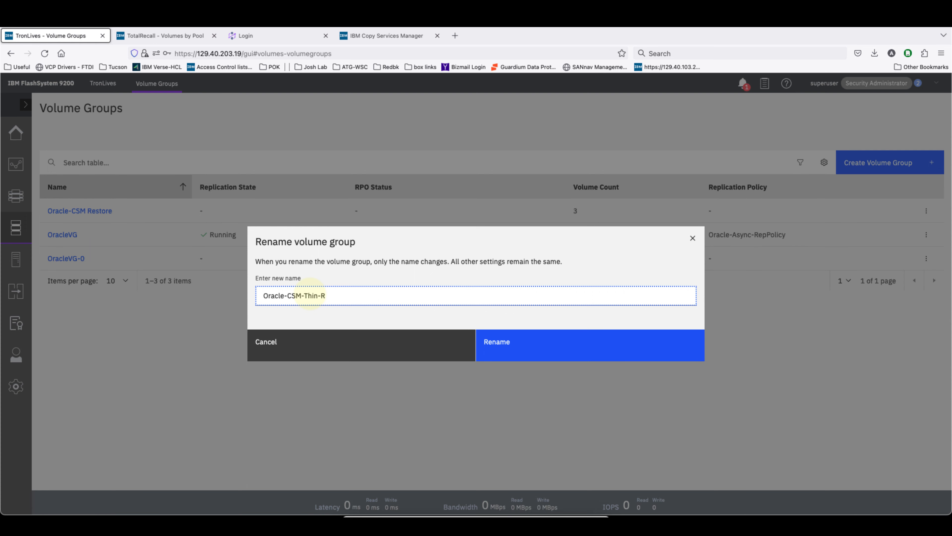
left_click(510, 356)
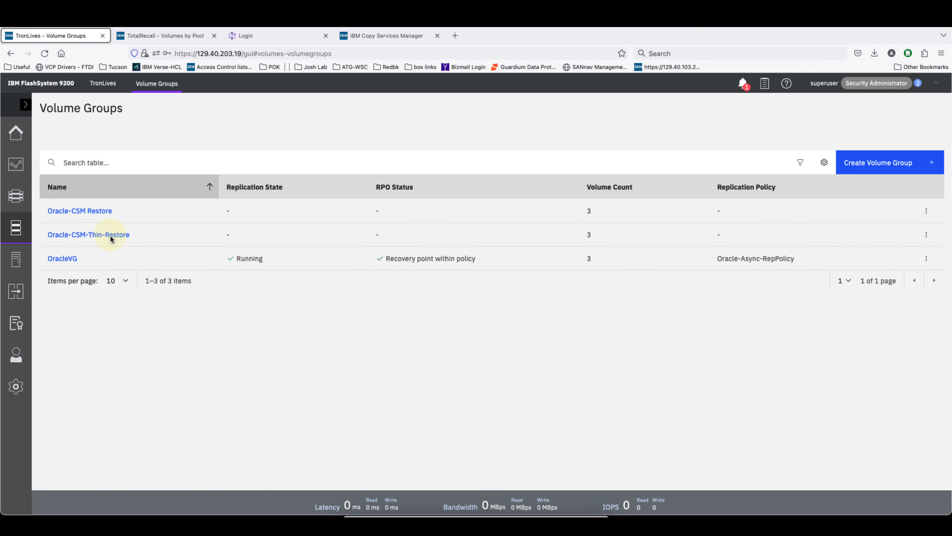
- In volume group Oracle-CSM-Thin-Restore, rename volume Oracle_Server-1-1 as Oracle_Server-1-1-Thin
left_click(112, 236)
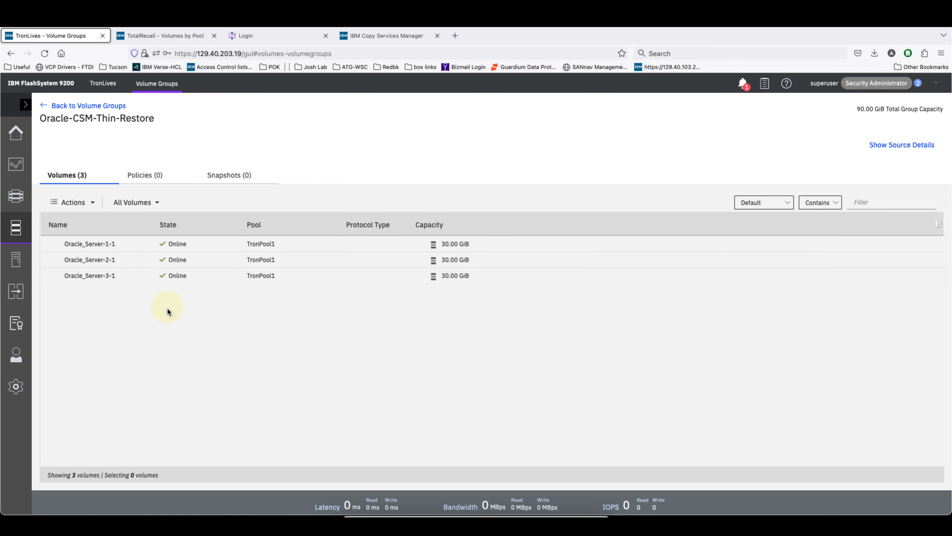
left_click(132, 252)
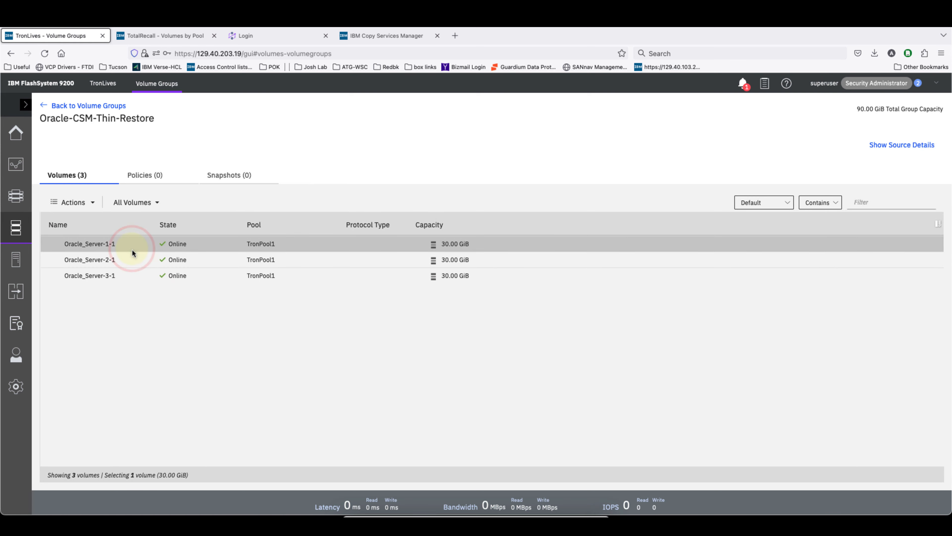
right_click(131, 249)
left_click(157, 315)
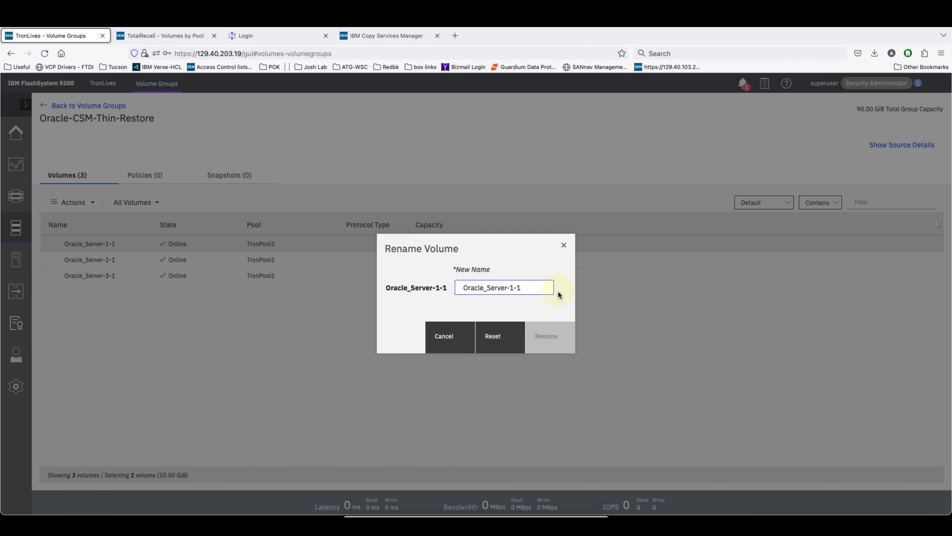
type("-Thin")
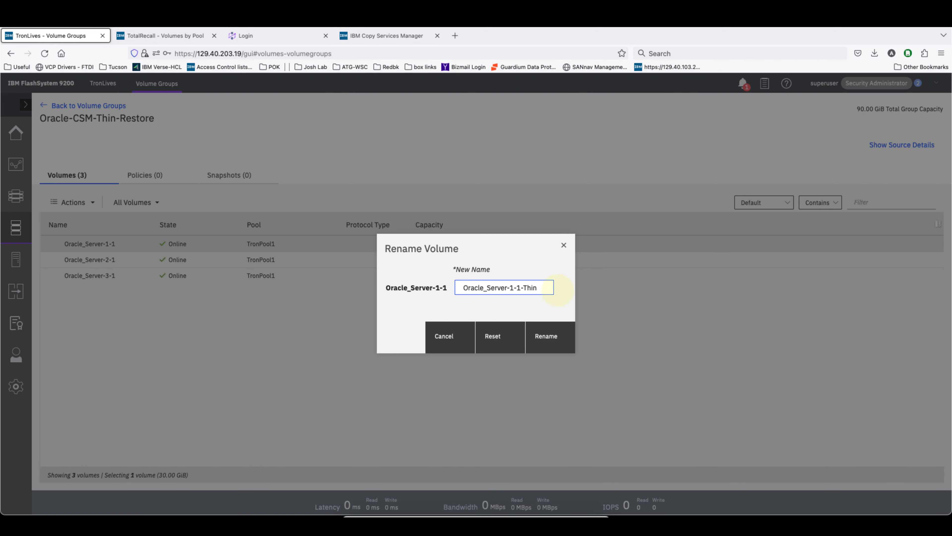
left_click(545, 336)
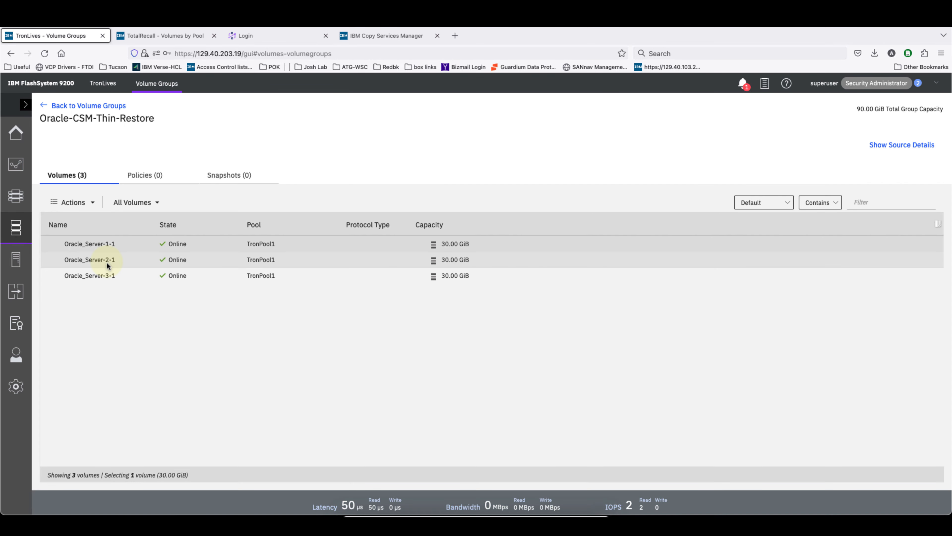
- Rename volume Oracle_Server-2-1 in the Oracle-CSM-Thin-Restore group as Oracle_Server-2-1-Thin
right_click(107, 262)
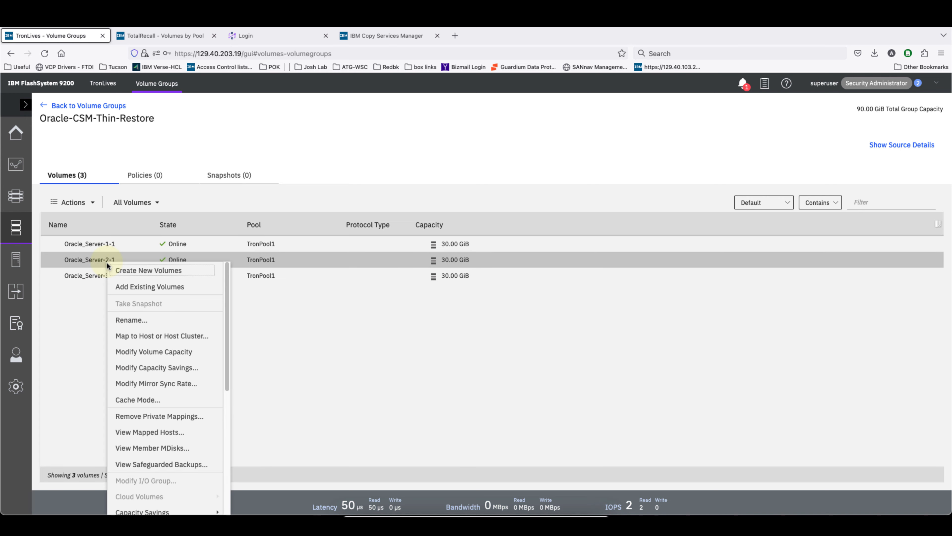
left_click(143, 318)
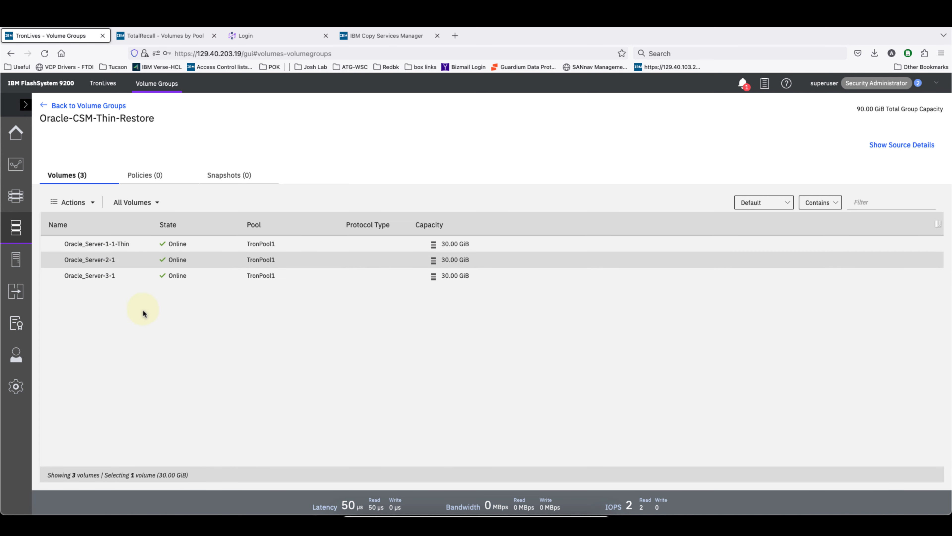
right_click(139, 262)
left_click(165, 320)
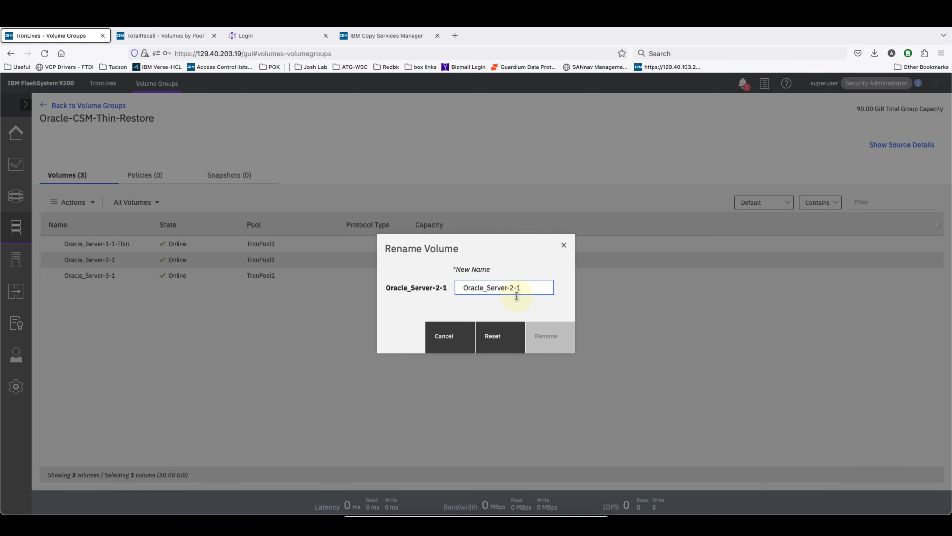
type("-Thin")
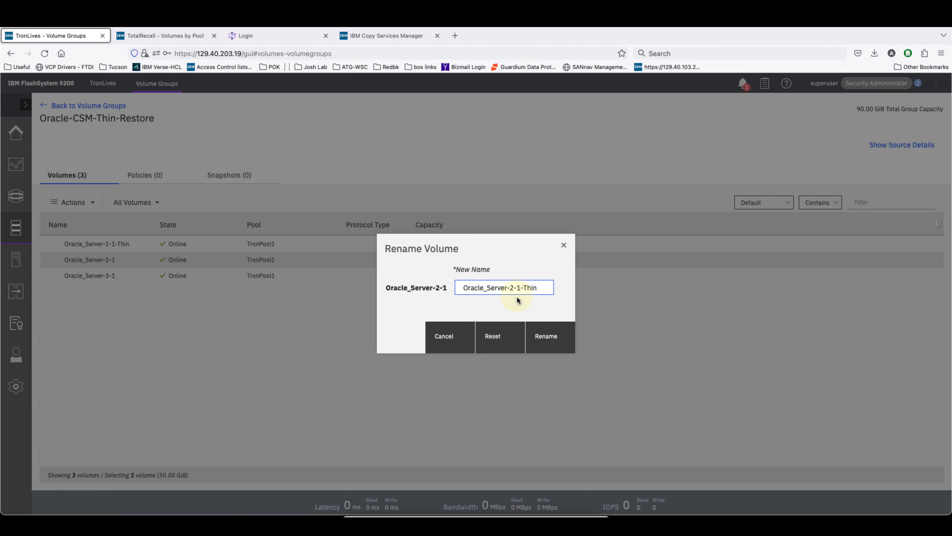
left_click(544, 333)
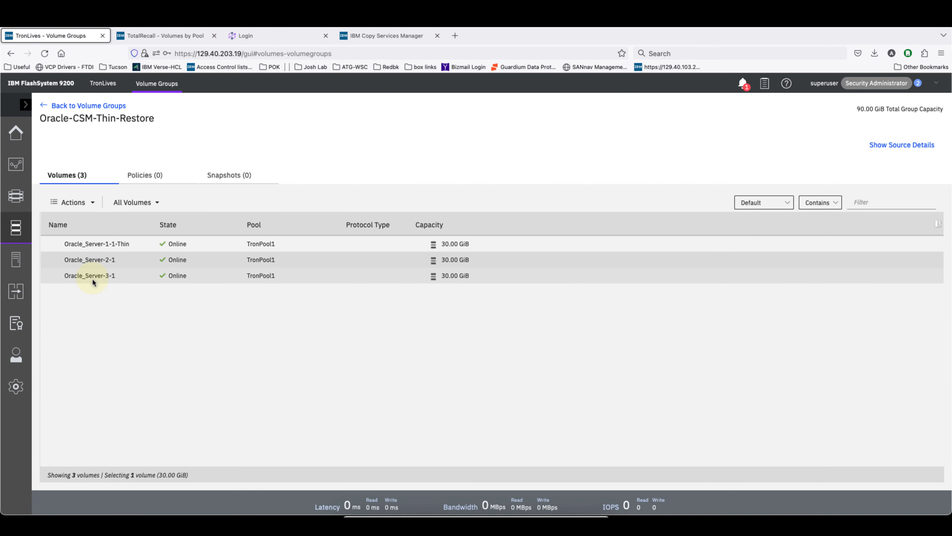
- Rename volume Oracle_Server-3-1 in the Oracle-CSM-Thin-Restore group as Oracle_Server-3-1-Thin
right_click(103, 277)
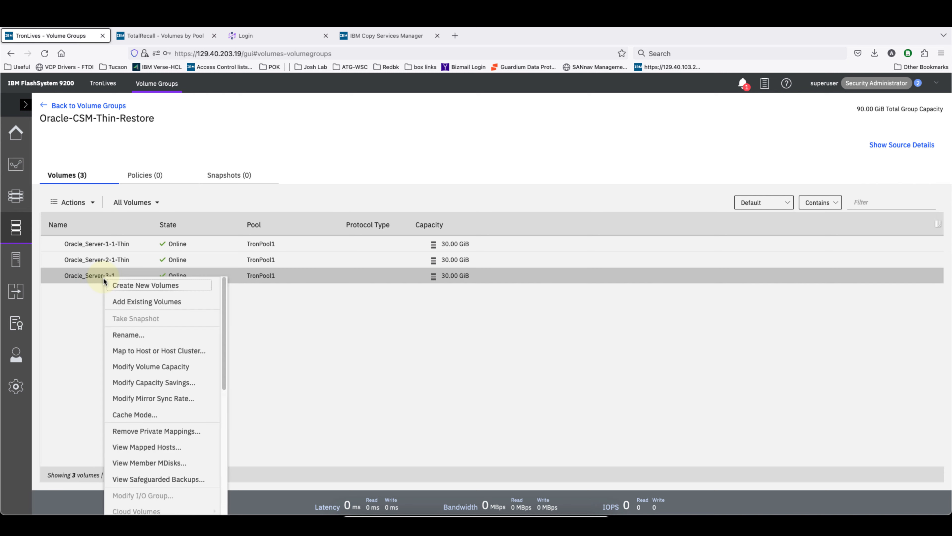
left_click(142, 335)
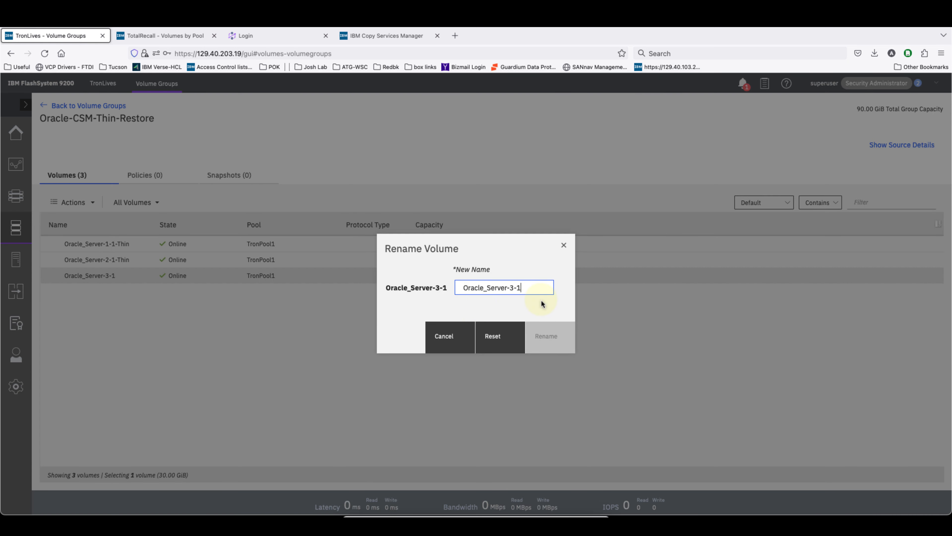
type("-Thin")
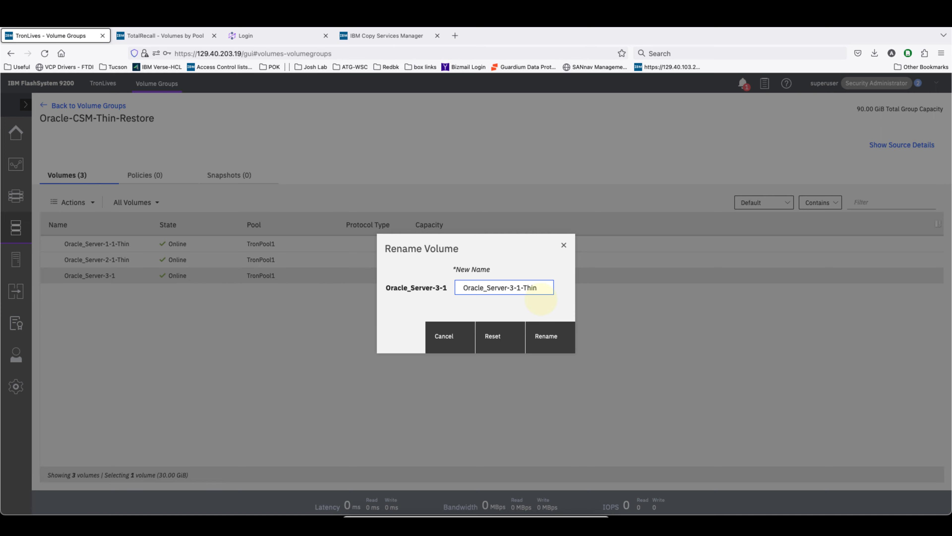
left_click(554, 340)
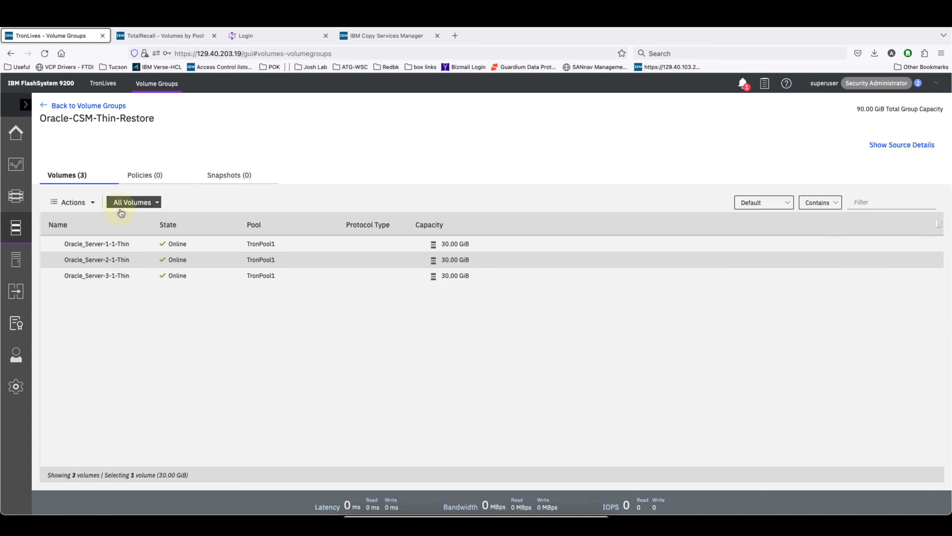
- Review the FlashCopy mappings and volumes in Copy Services and check which volumes are related to Oracle_Server-1-1-Thin
left_click(14, 292)
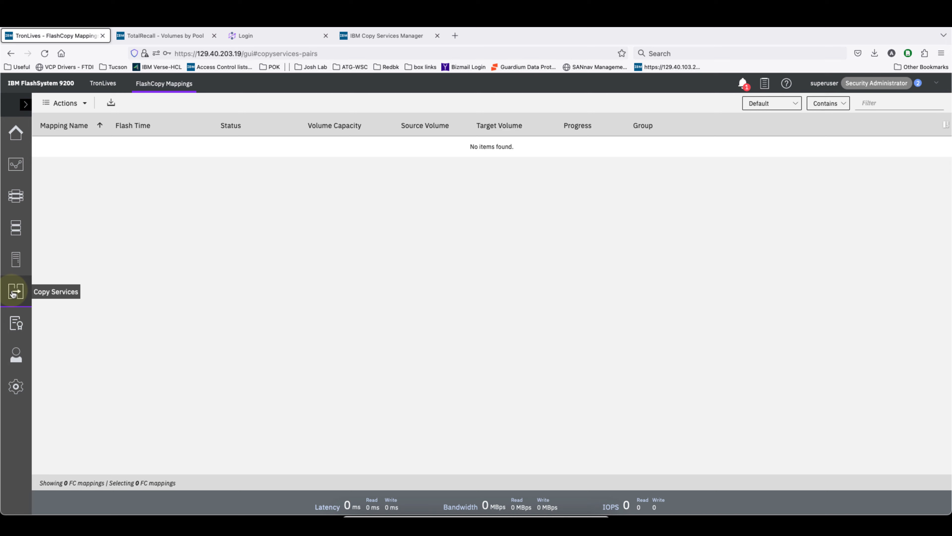
mouse_move(14, 293)
left_click(56, 291)
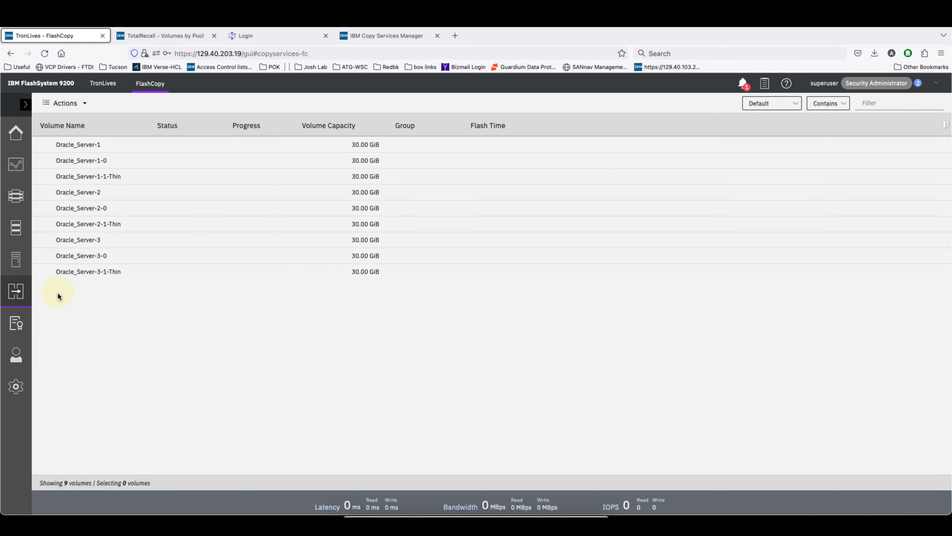
left_click(117, 177)
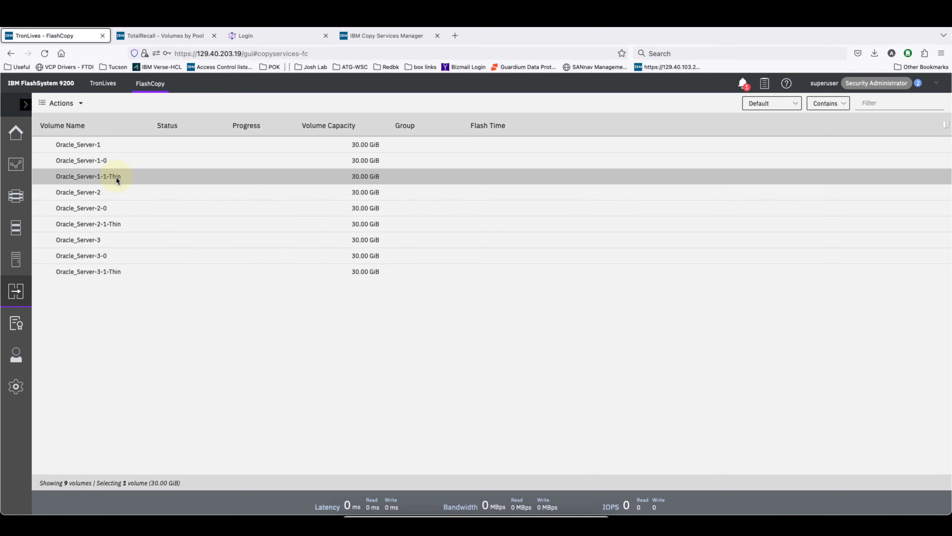
right_click(116, 177)
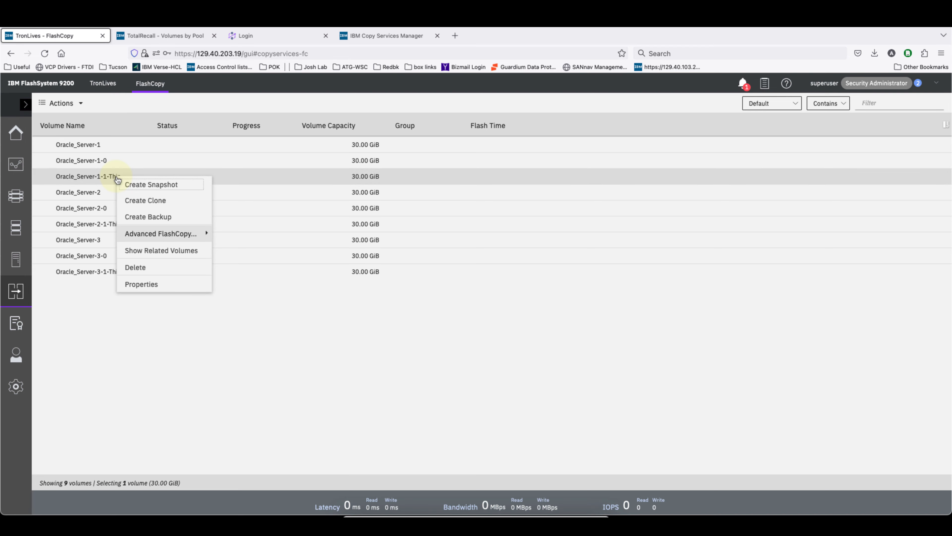
left_click(158, 250)
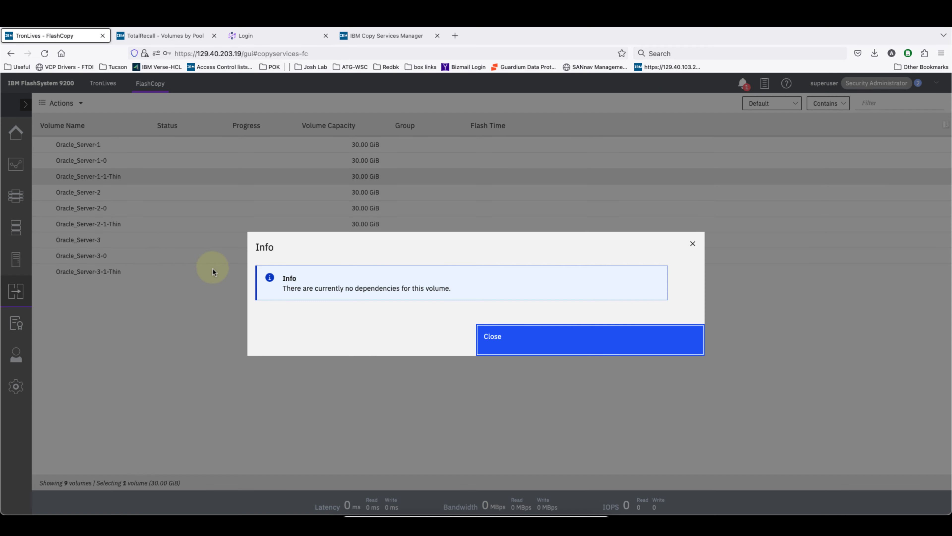
left_click(501, 339)
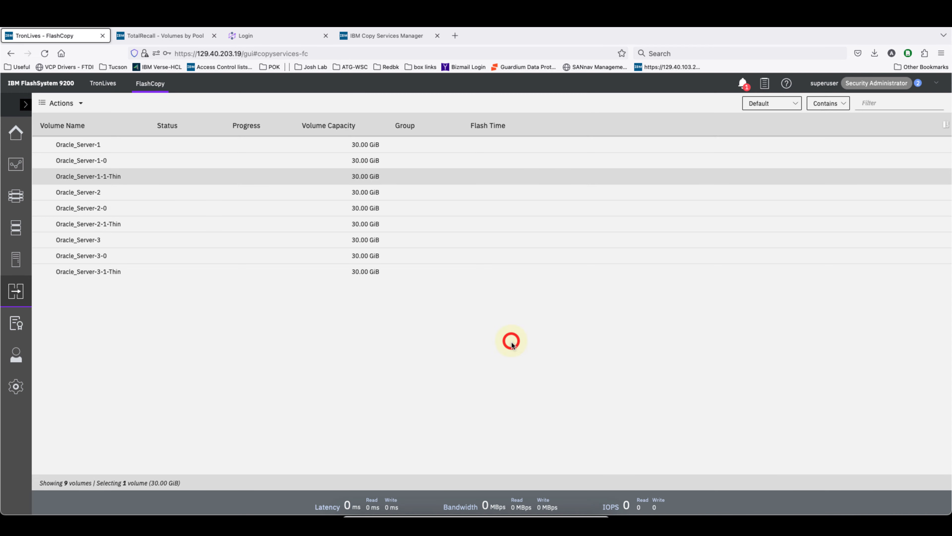
- Review the properties of volume Oracle_Server-1-1-Thin, including its copy details and snapshots
right_click(87, 179)
left_click(122, 287)
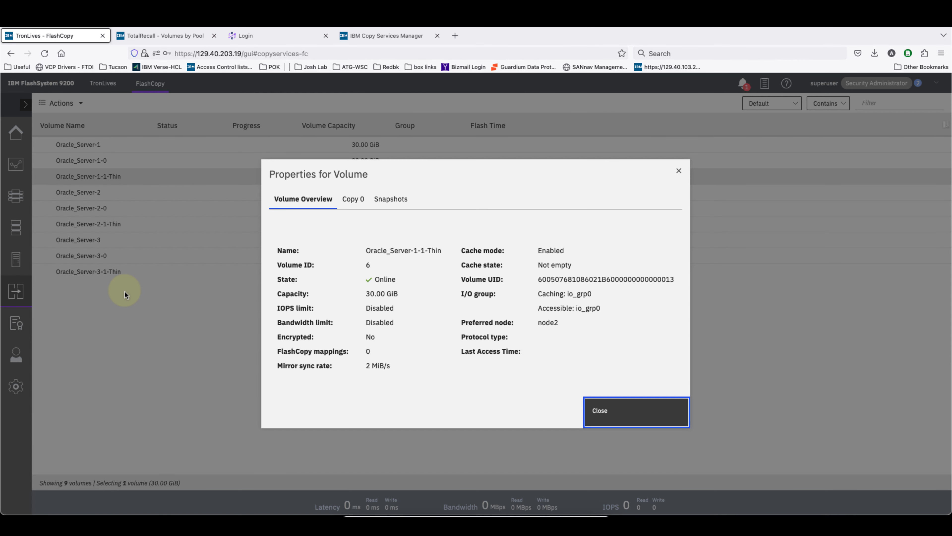
left_click(358, 201)
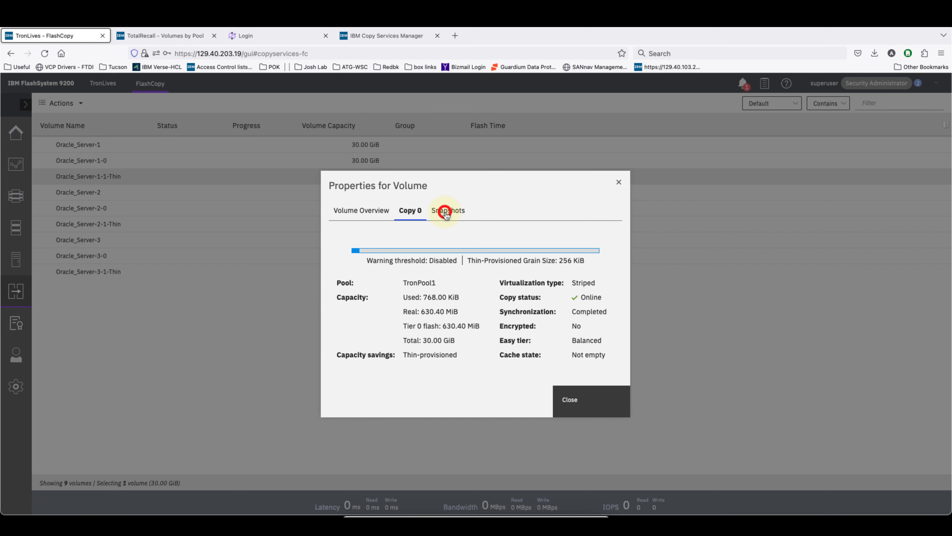
left_click(445, 212)
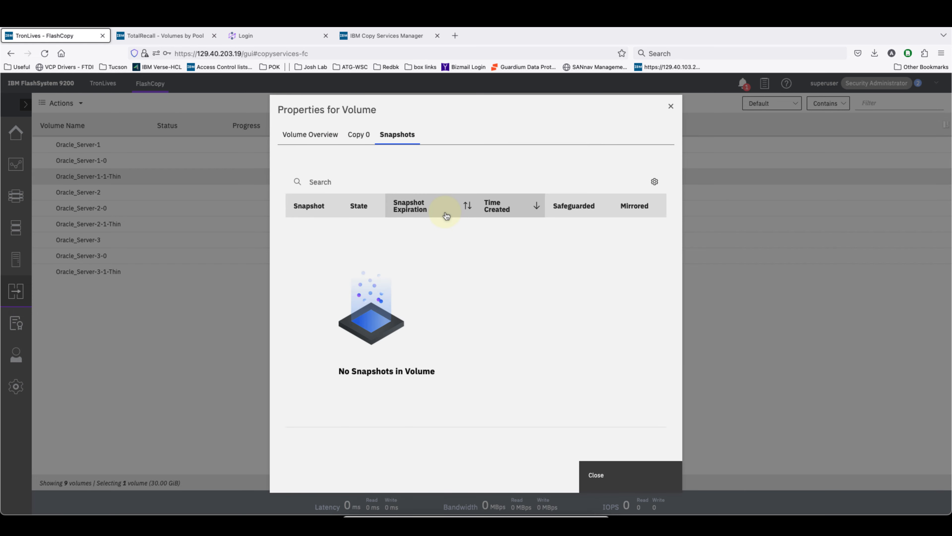
left_click(601, 482)
- Review the snapshots in the properties of volume Oracle_Server-1, with 50 items per page, comparing which are Safeguarded
left_click(82, 148)
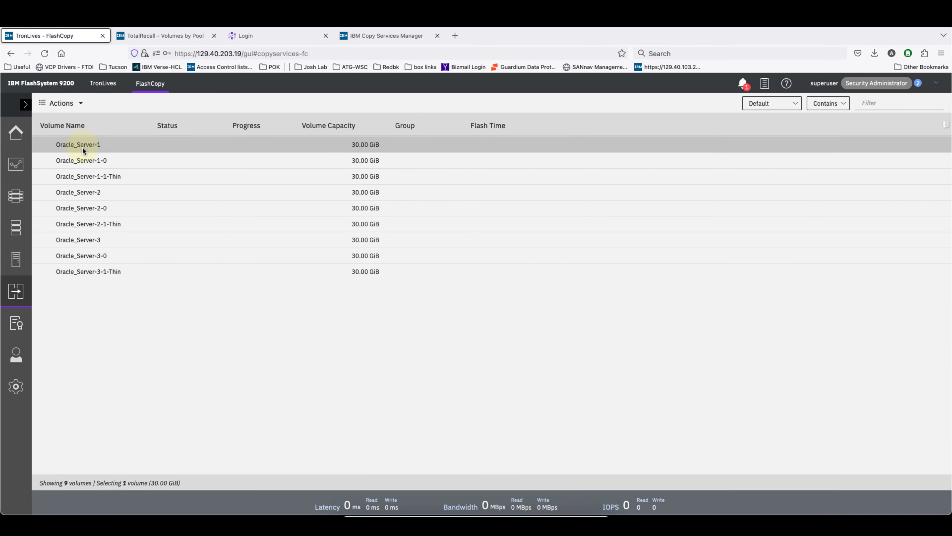
right_click(83, 146)
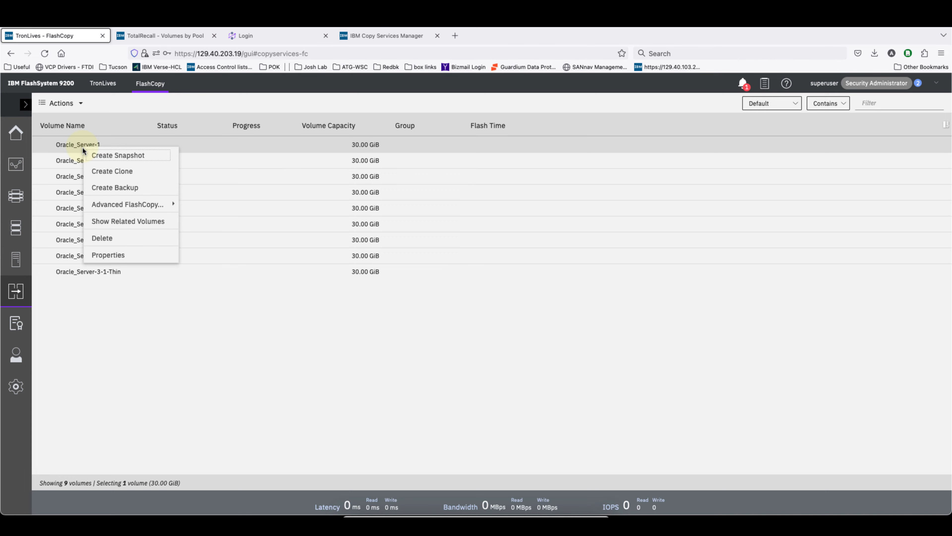
left_click(123, 254)
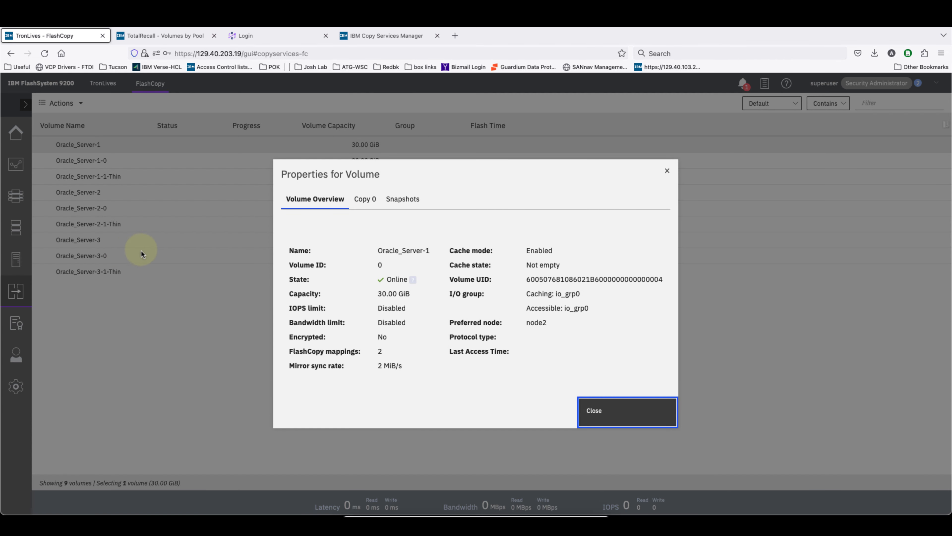
left_click(403, 200)
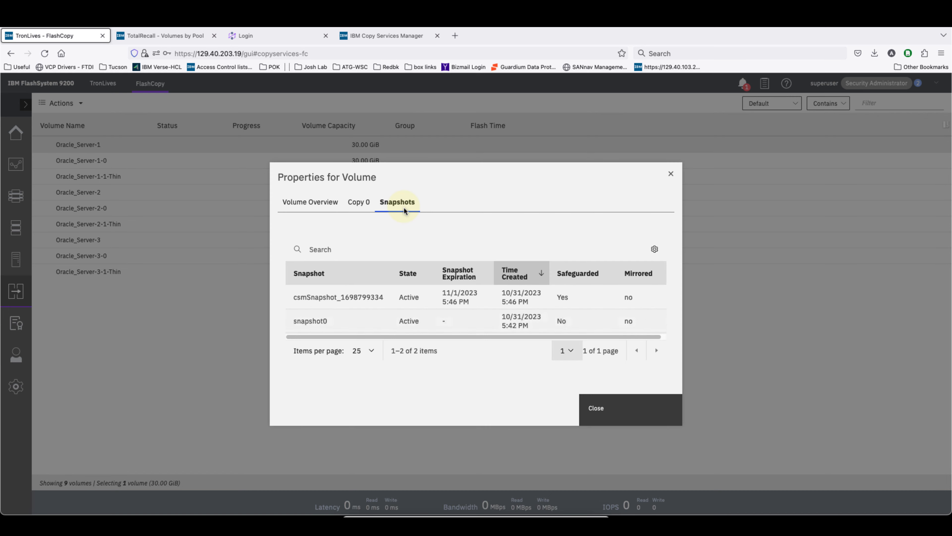
left_click(365, 351)
left_click(369, 355)
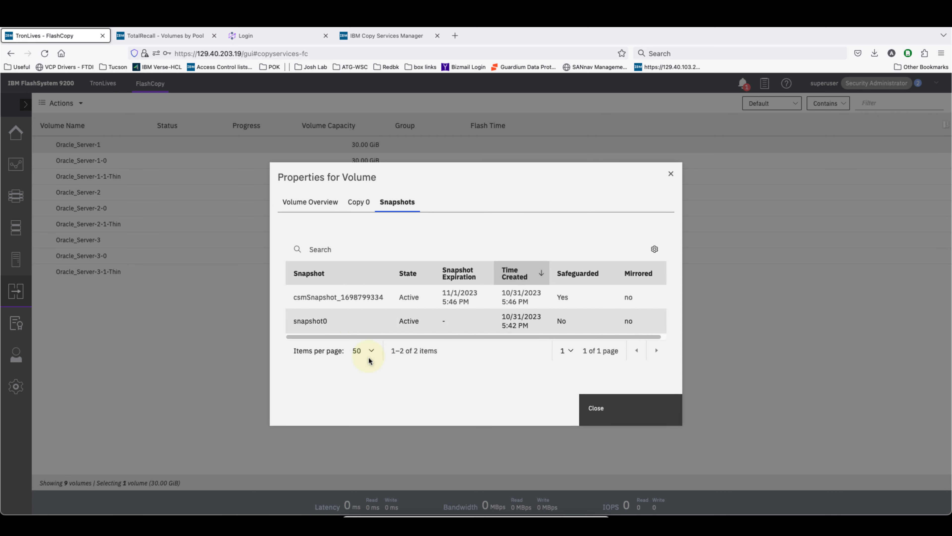
left_click_drag(333, 296, 375, 306)
left_click_drag(309, 319, 595, 299)
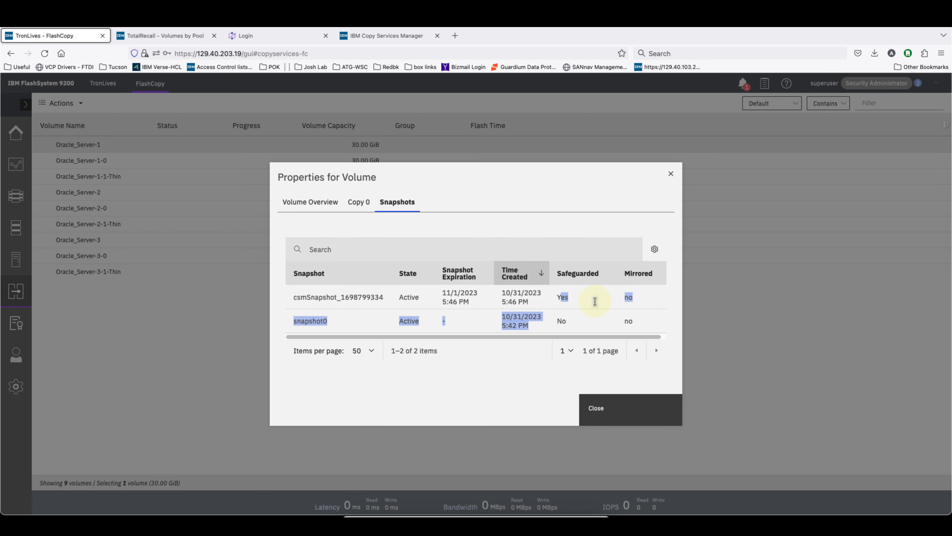
left_click(602, 408)
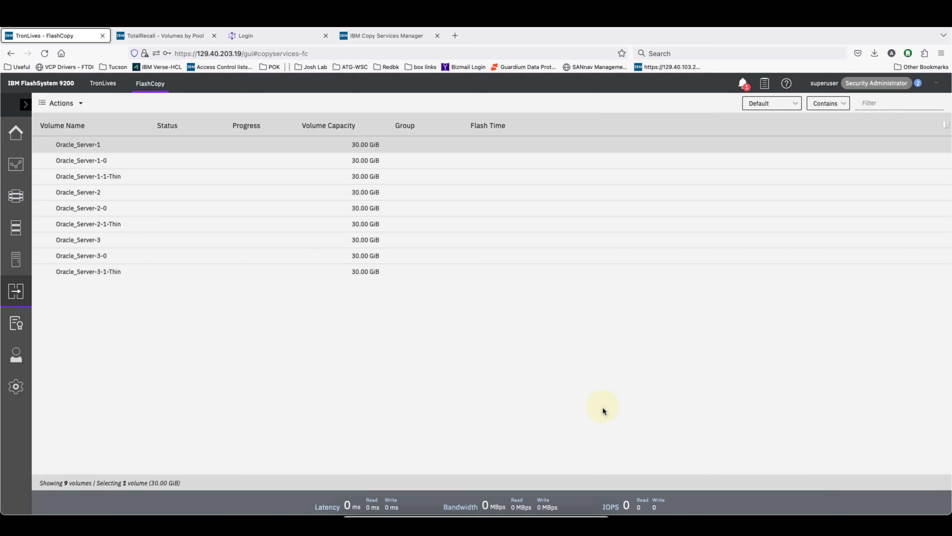
- Check which volumes are related to Oracle_Server-2-1-Thin
right_click(111, 227)
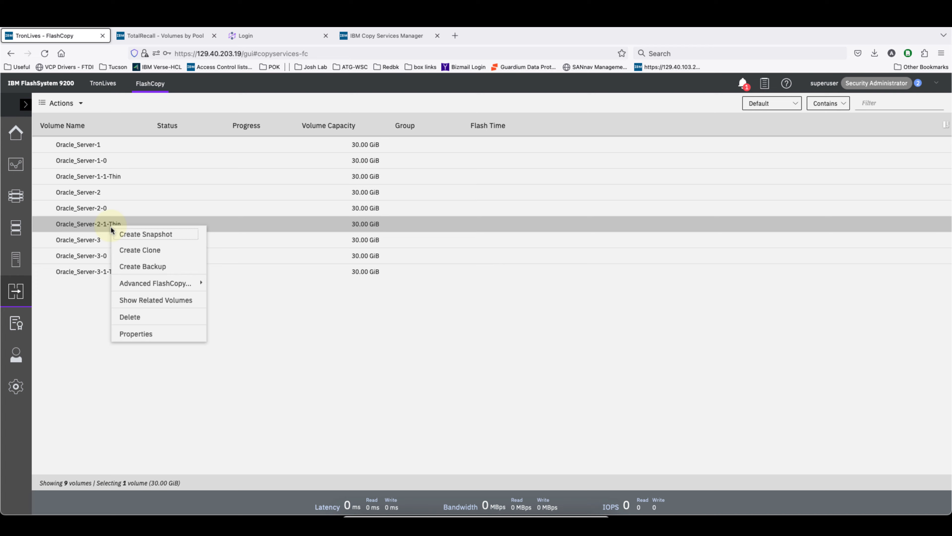
left_click(161, 302)
left_click(490, 342)
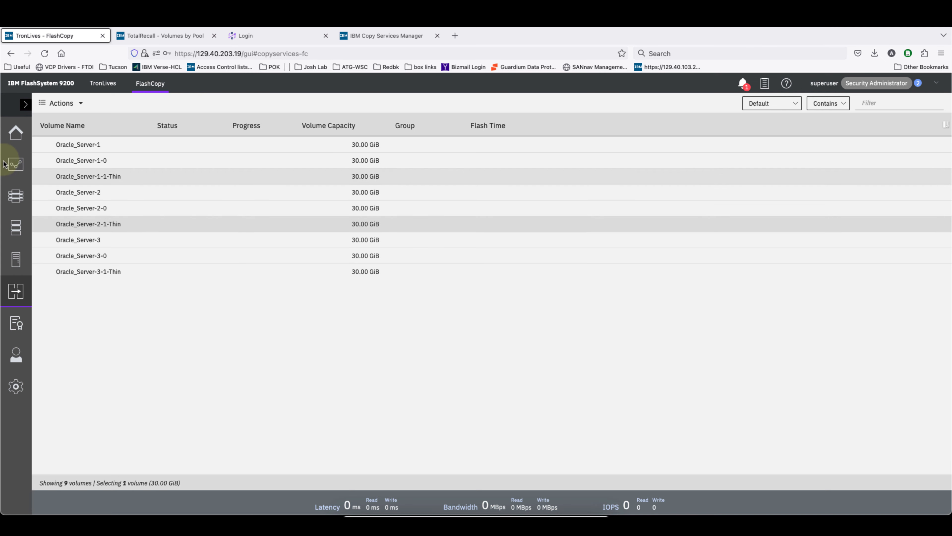
- View the TronLives dashboard and examine the volumes in TotalRecall-Pool1 on the TotalRecall system
left_click(22, 138)
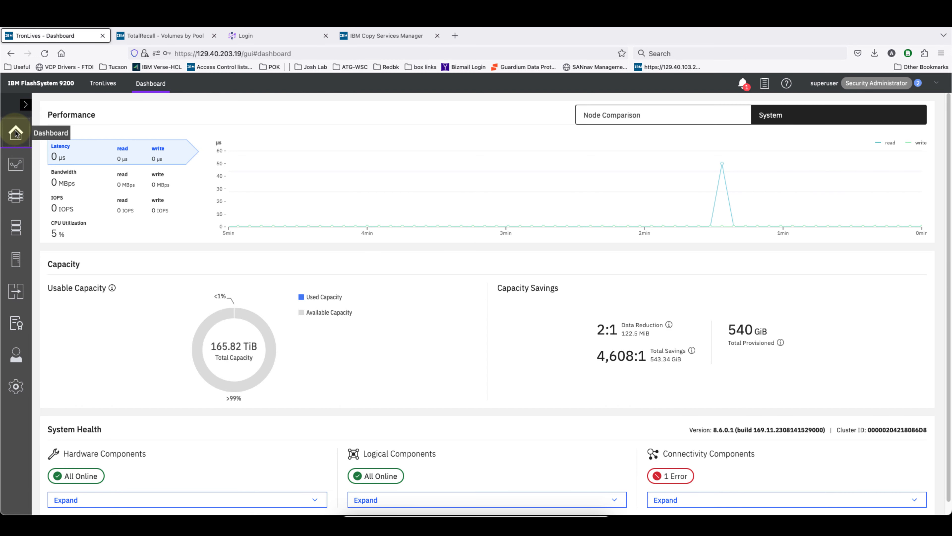
left_click(164, 37)
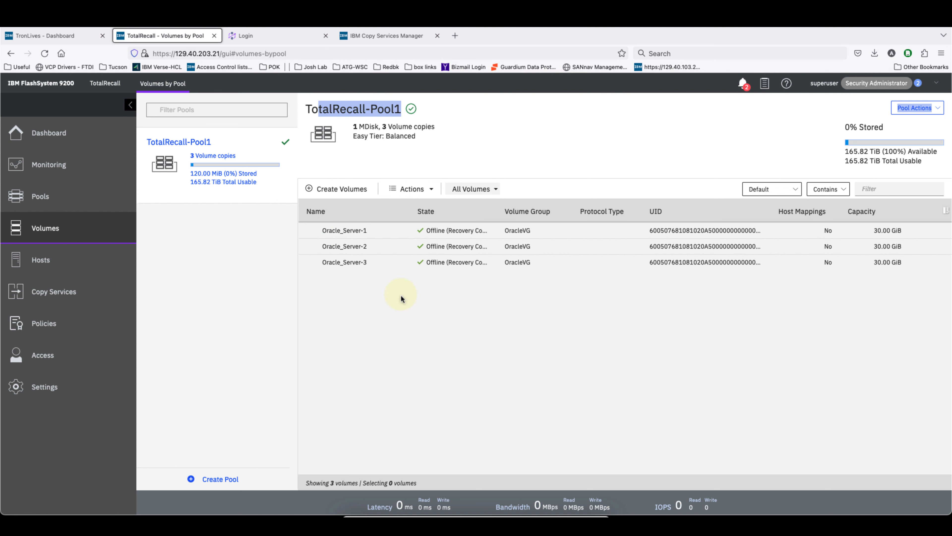
left_click(90, 196)
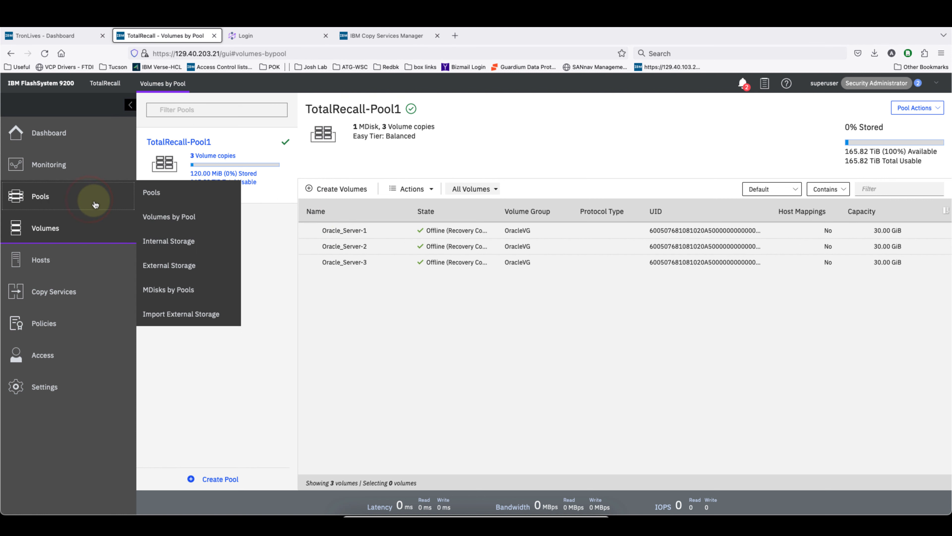
left_click(160, 218)
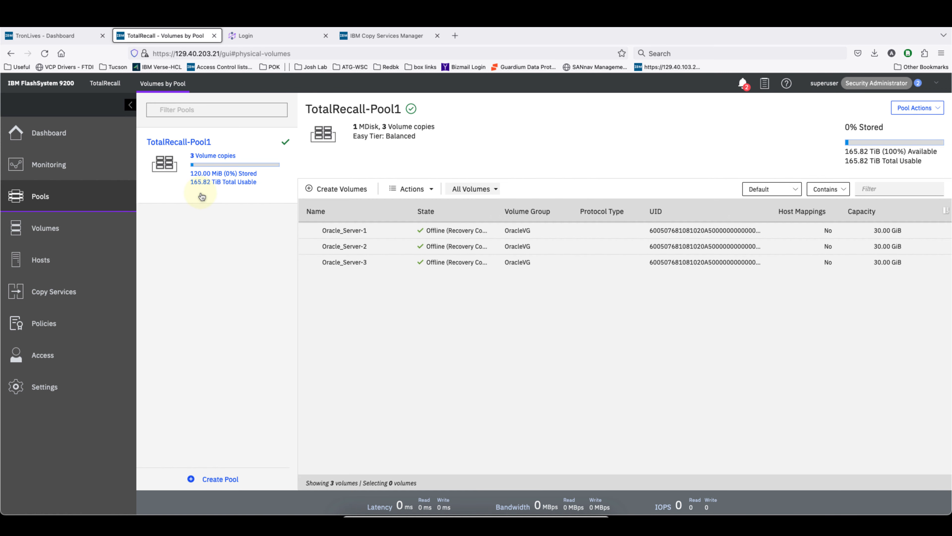
left_click(347, 262)
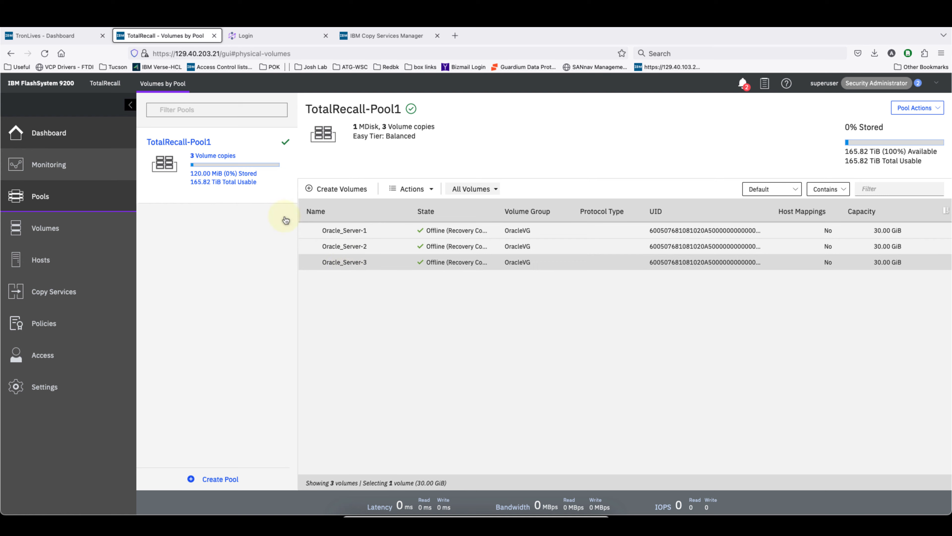
- On TronLives, assign the replication policy Oracle-Async-RepPolicy to volume group Oracle-CSM Restore
left_click(32, 37)
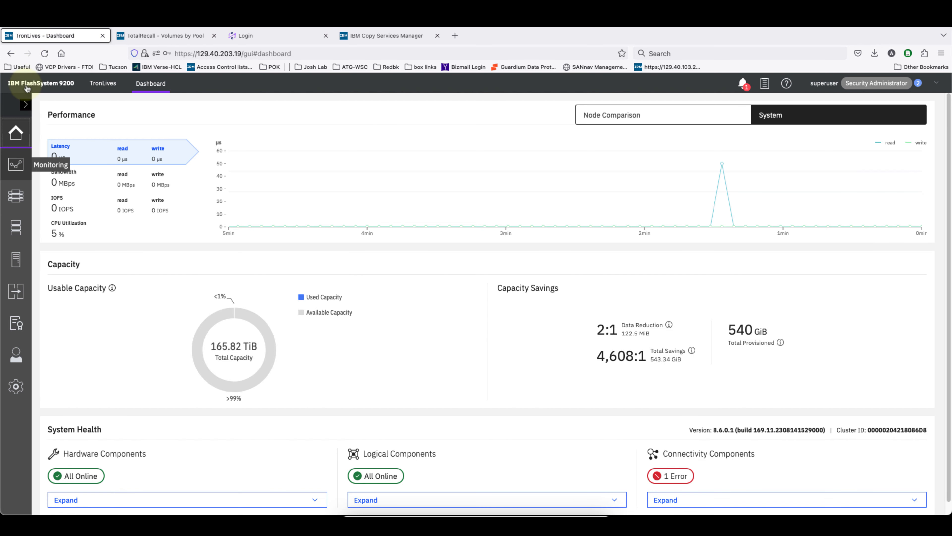
mouse_move(16, 195)
mouse_move(16, 227)
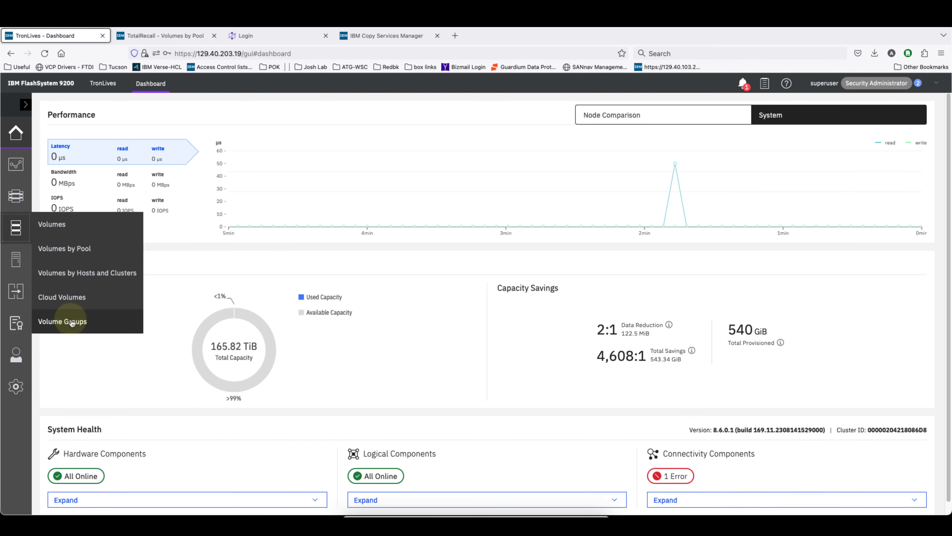
left_click(71, 320)
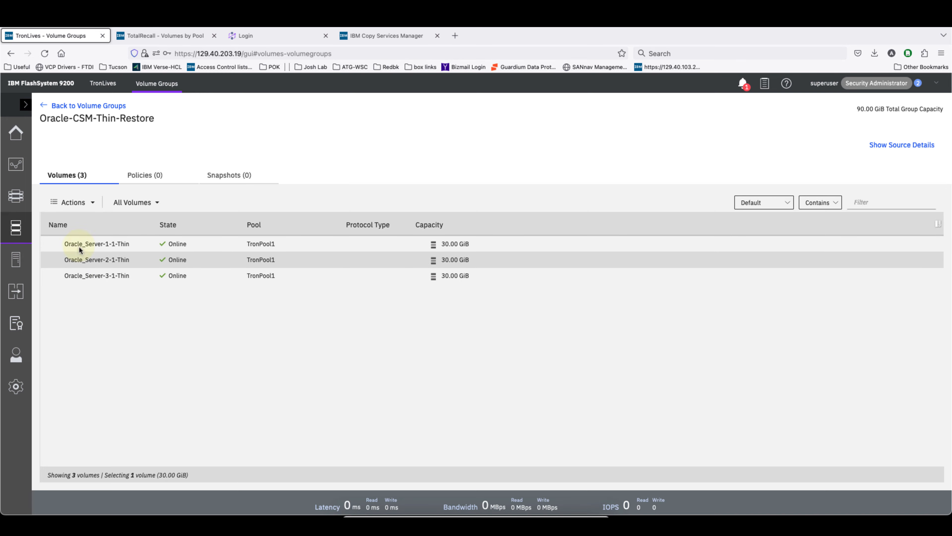
left_click(92, 105)
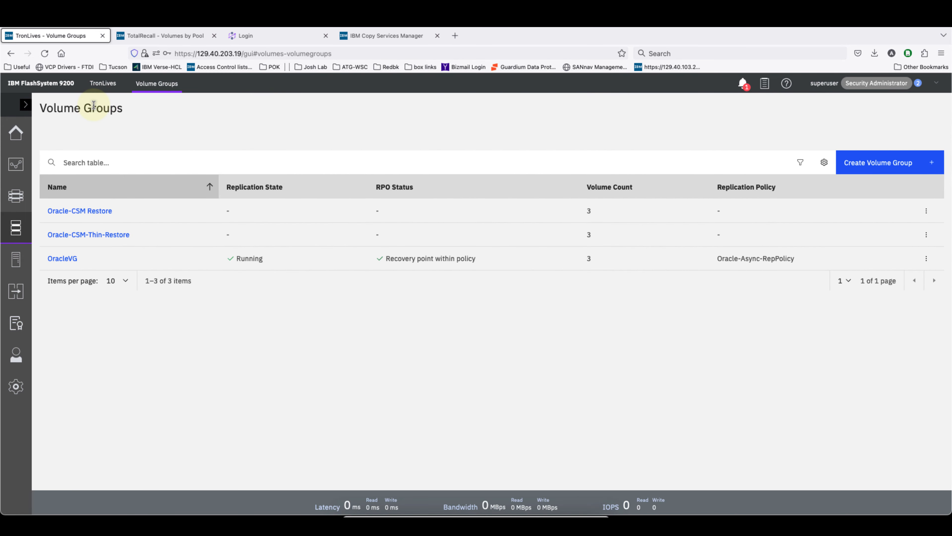
left_click(99, 213)
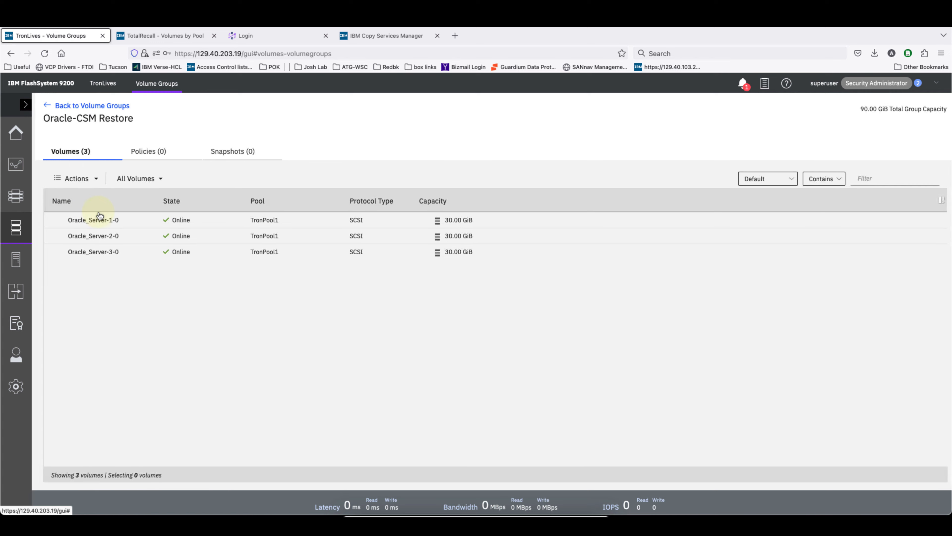
left_click(137, 156)
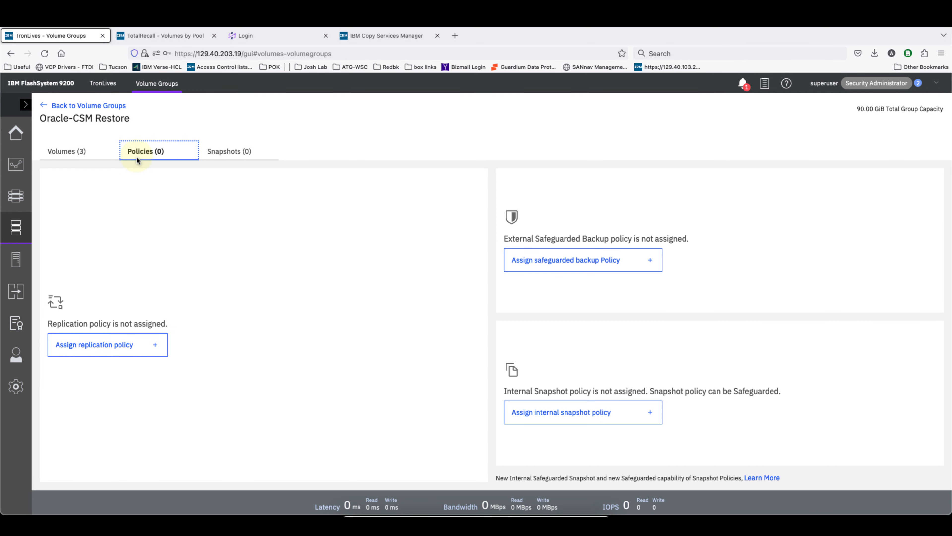
left_click(91, 347)
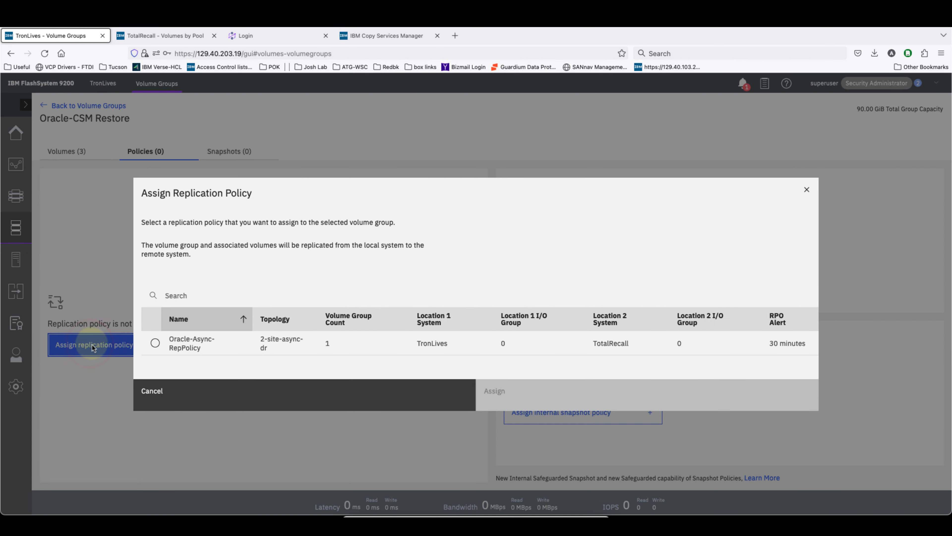
left_click(156, 348)
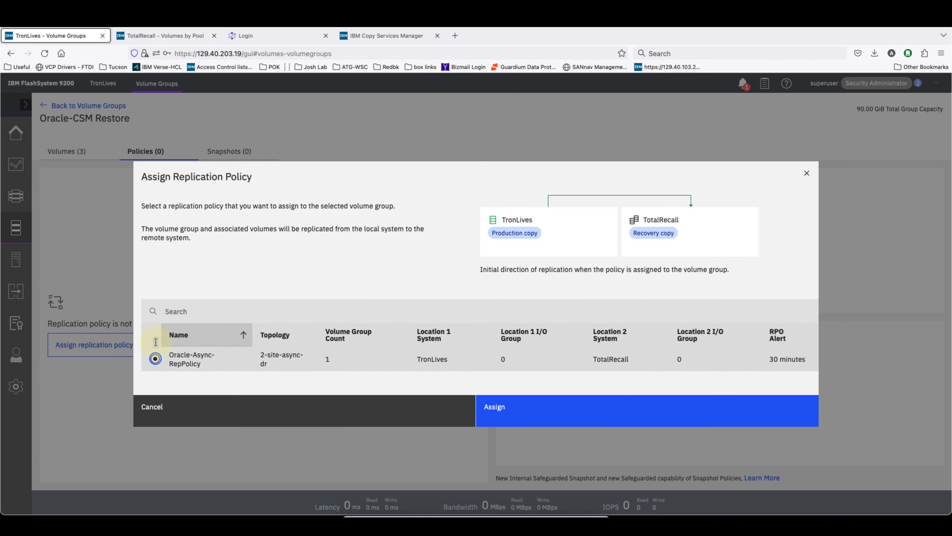
left_click(577, 416)
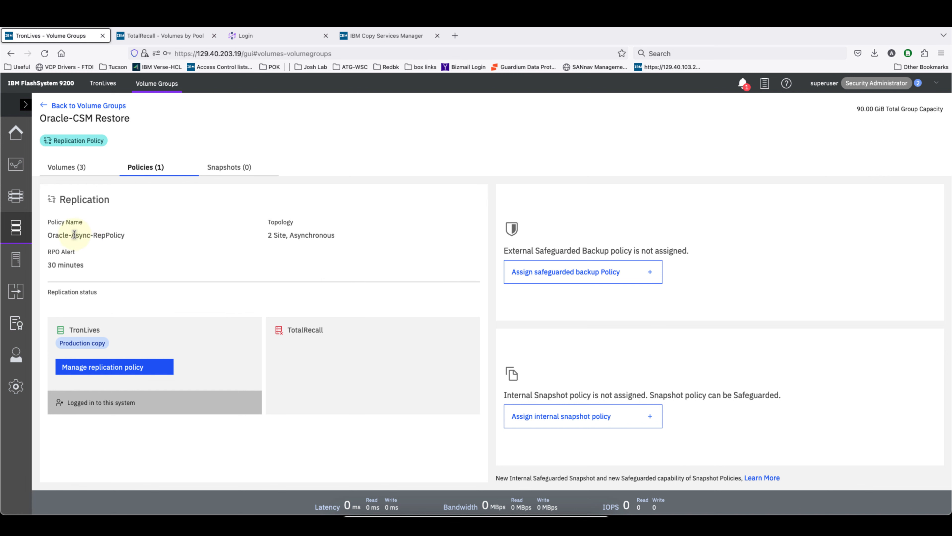
- Review the replication policy of Oracle-CSM Restore and its production and recovery locations without applying changes
left_click_drag(76, 235, 130, 241)
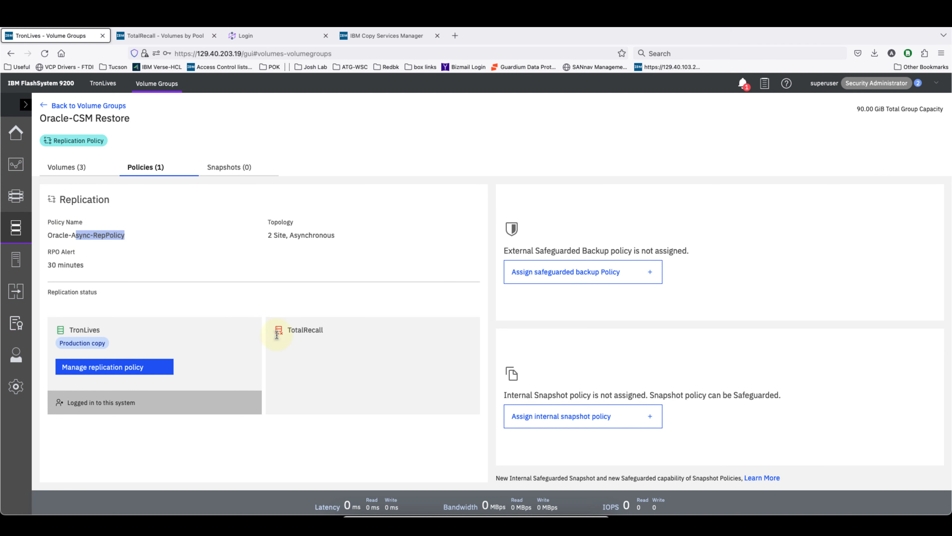
left_click(288, 343)
left_click(287, 330)
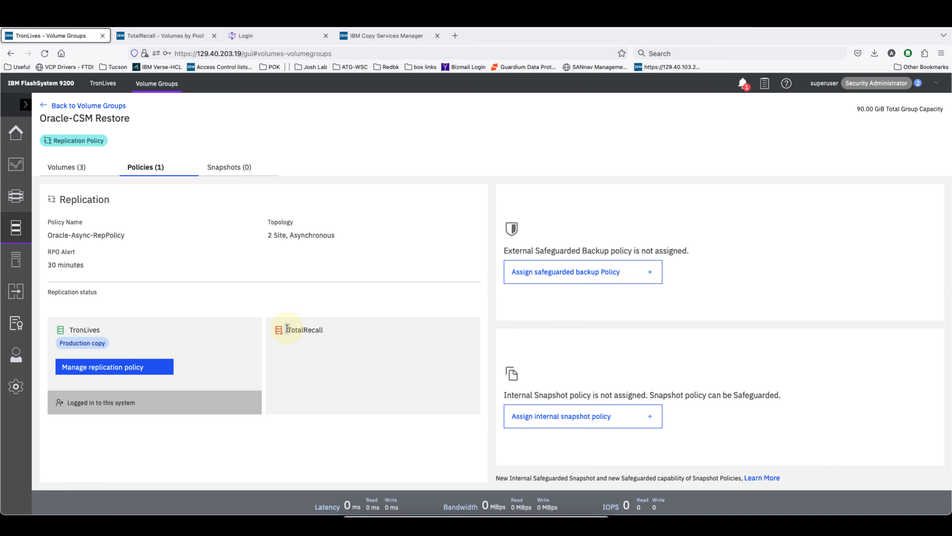
left_click(165, 366)
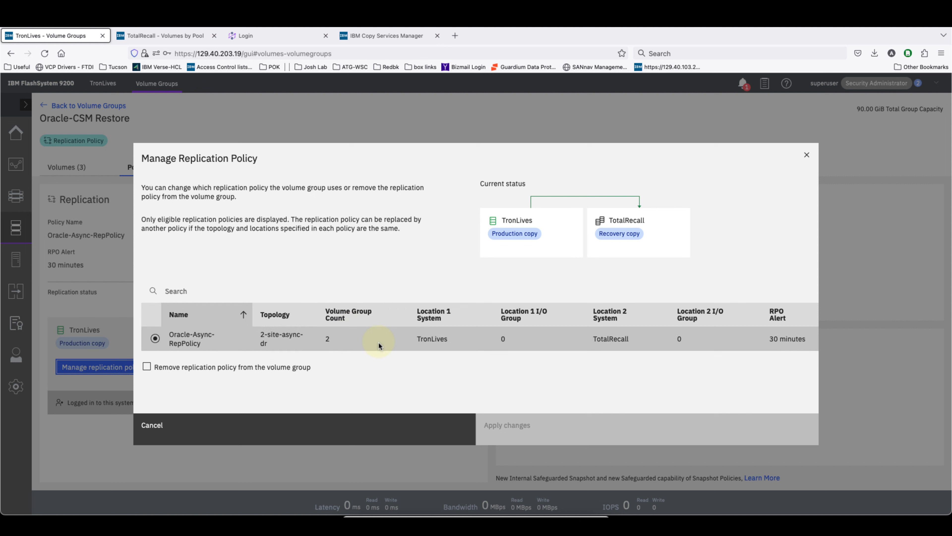
left_click(599, 219)
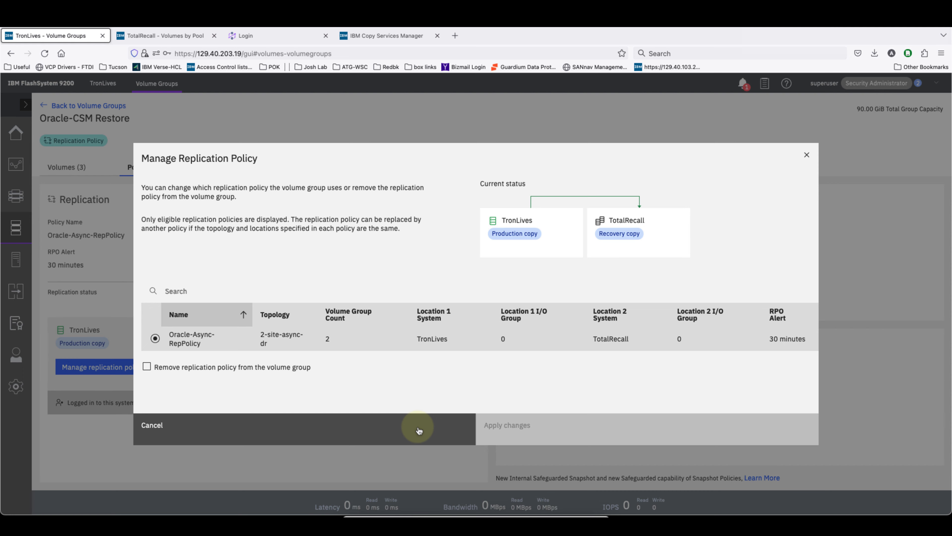
left_click(419, 430)
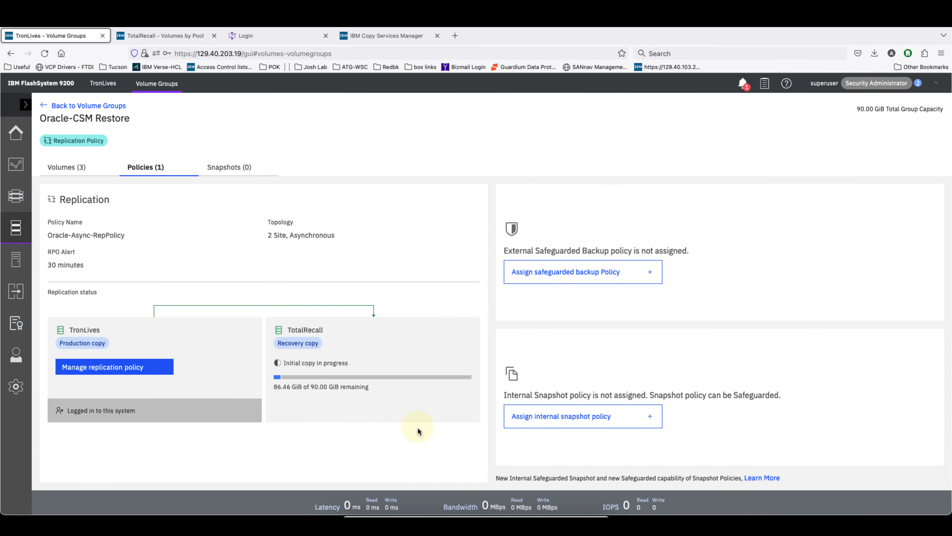
- Check the initial copy progress of Oracle-CSM Restore and examine its replicated volumes on the TotalRecall system
triple_click(285, 362)
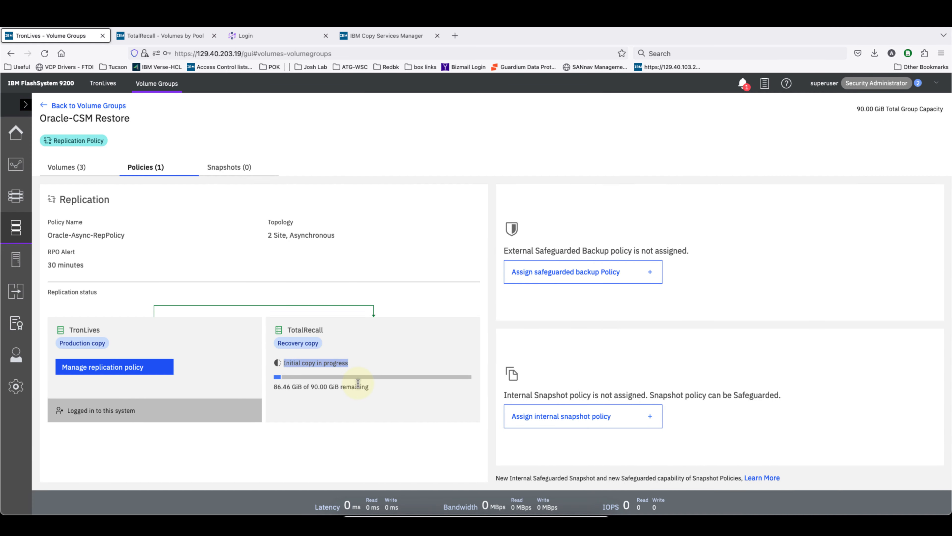
left_click_drag(308, 386, 345, 392)
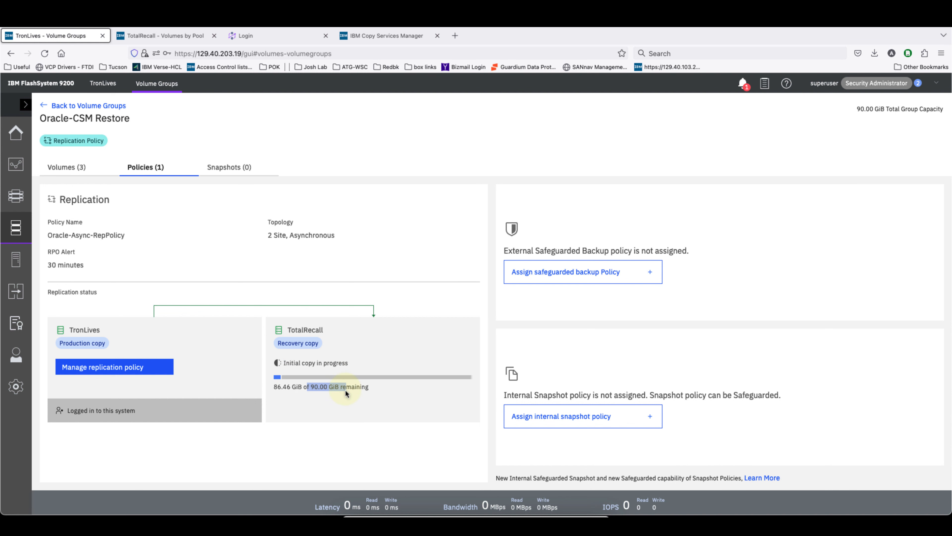
left_click(382, 401)
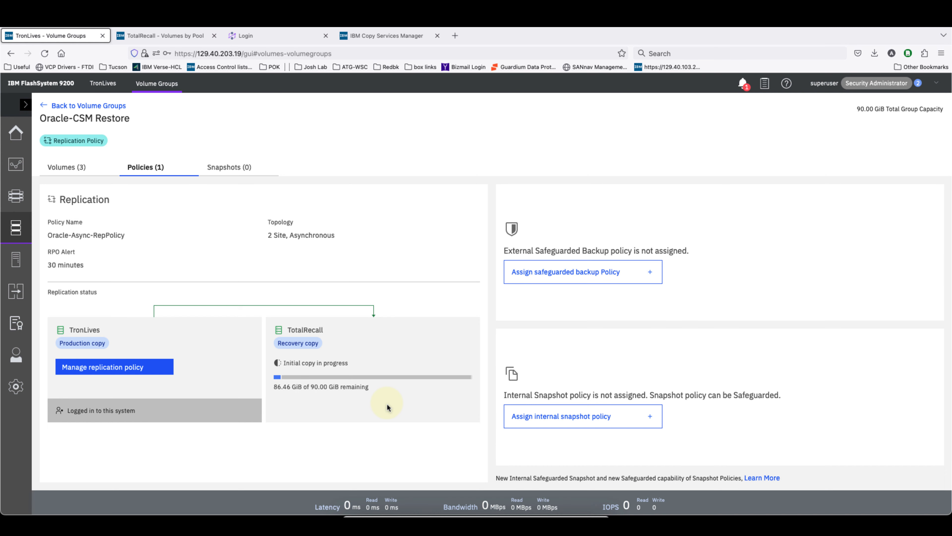
left_click(180, 37)
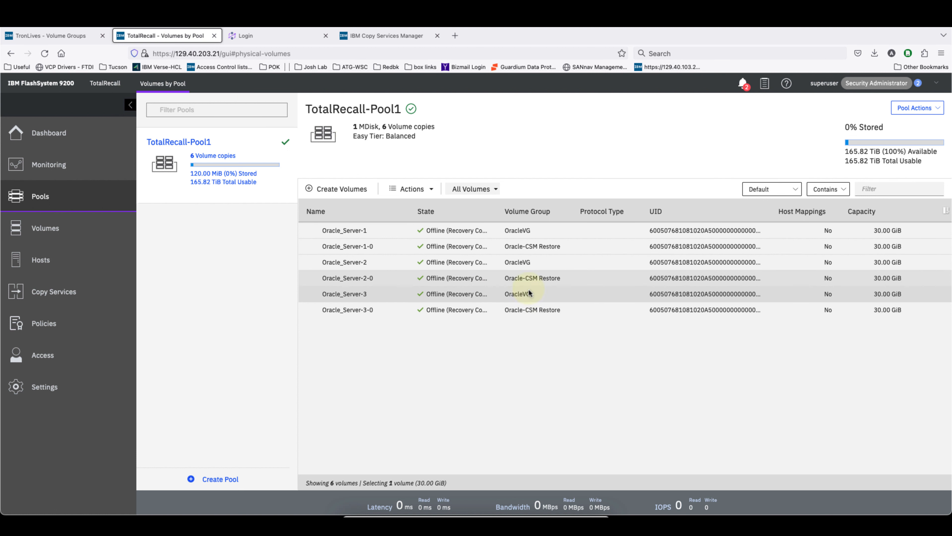
- Examine the Oracle-CSM Restore volumes in TotalRecall-Pool1 and sort the volume list by volume group
left_click(528, 279)
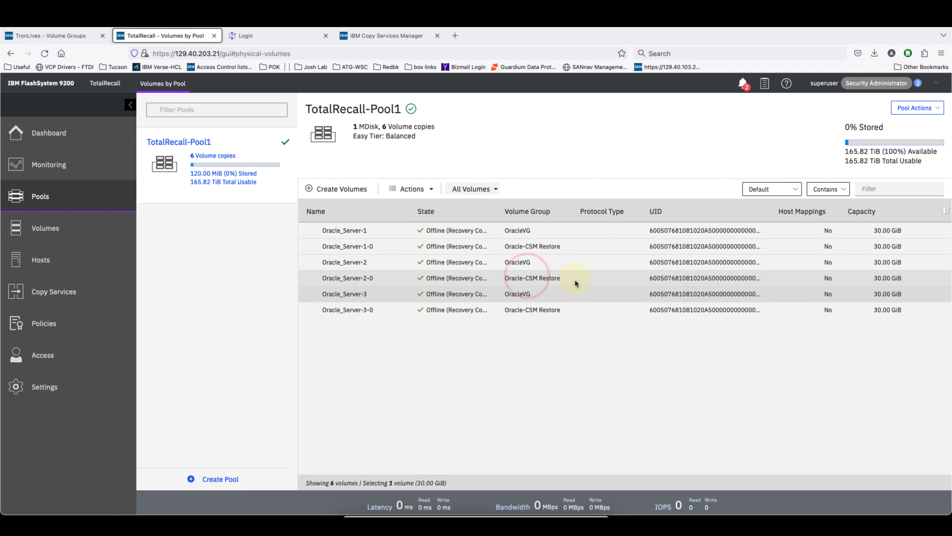
left_click(530, 245)
left_click(543, 311)
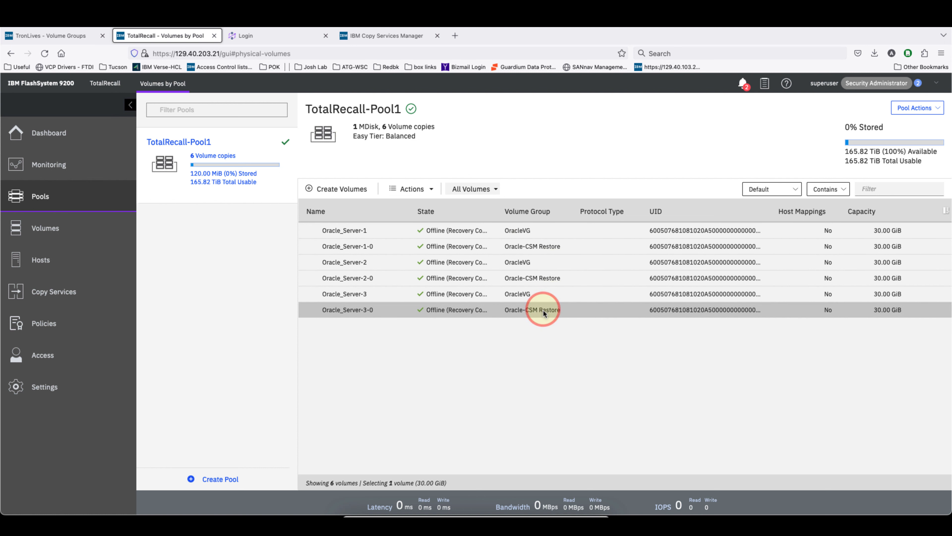
left_click(536, 212)
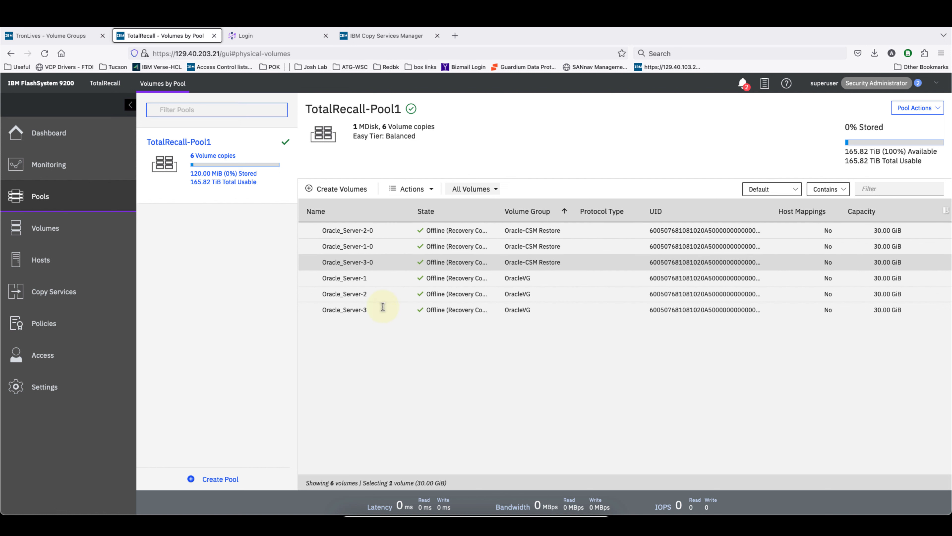
- Check the initial copy progress of Oracle-CSM Restore on the TronLives system
left_click(60, 36)
left_click_drag(306, 364, 342, 364)
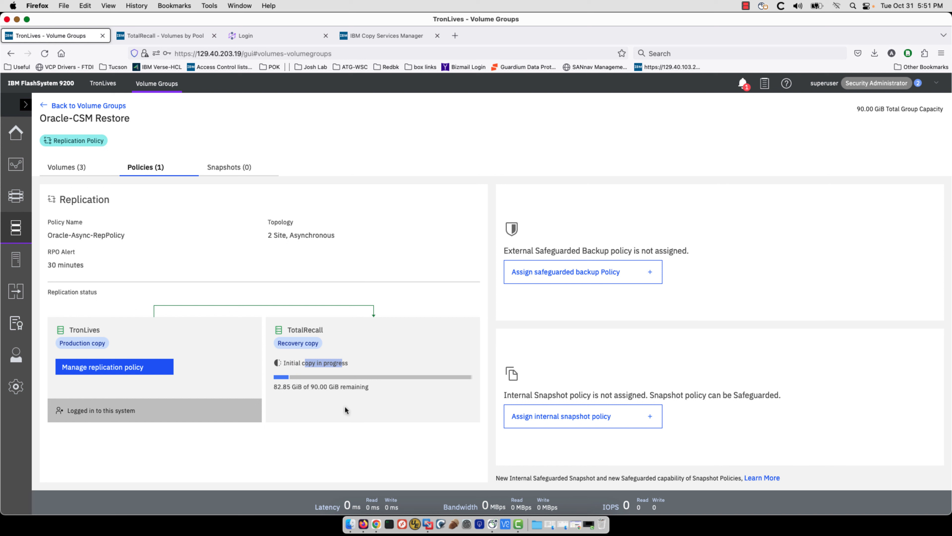
left_click(351, 404)
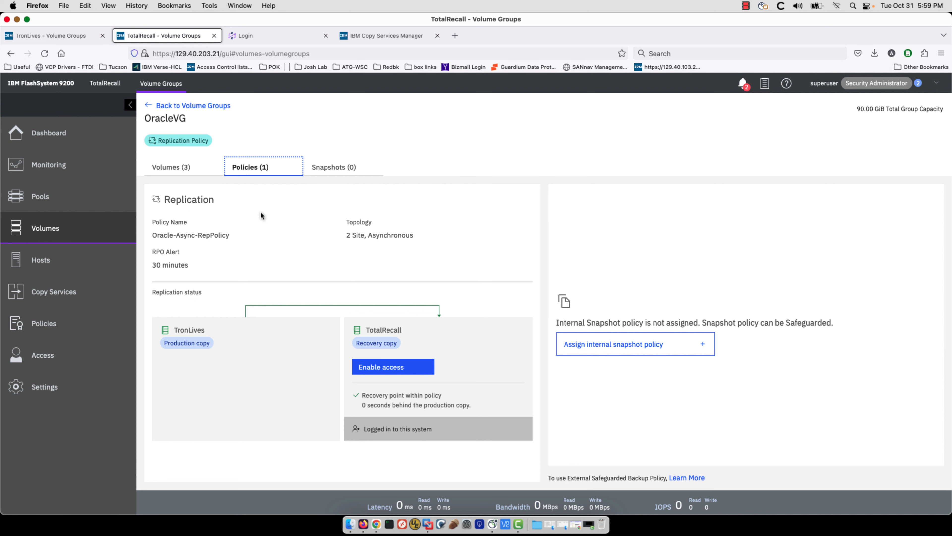
- On TotalRecall, check the replication state and recovery point of volume group Oracle-CSM Restore, and return to the volume groups list
left_click(201, 105)
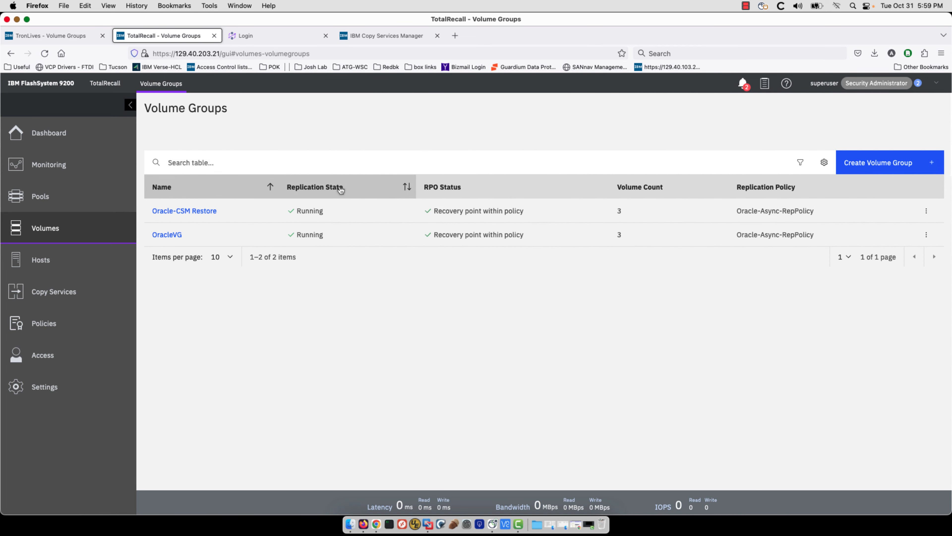
left_click(203, 212)
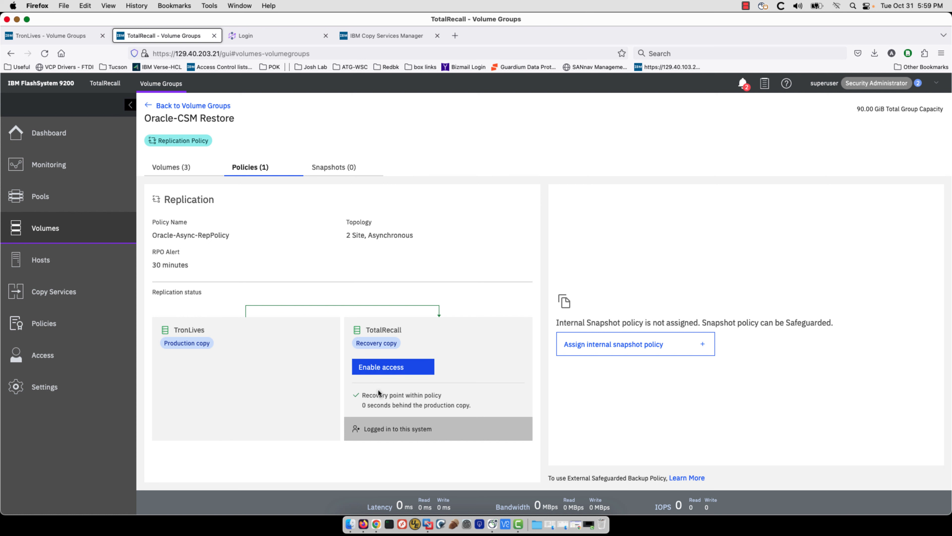
left_click_drag(366, 405, 444, 405)
left_click(475, 386)
left_click(183, 107)
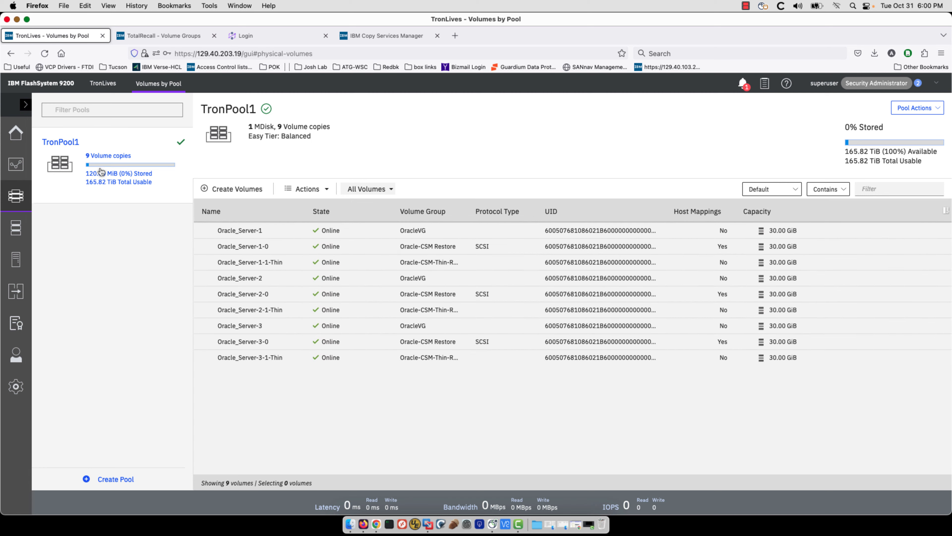
- Sort the TronPool1 volumes on TronLives by volume group and examine the restore, thin clone and OracleVG volumes as separate sets
left_click(243, 210)
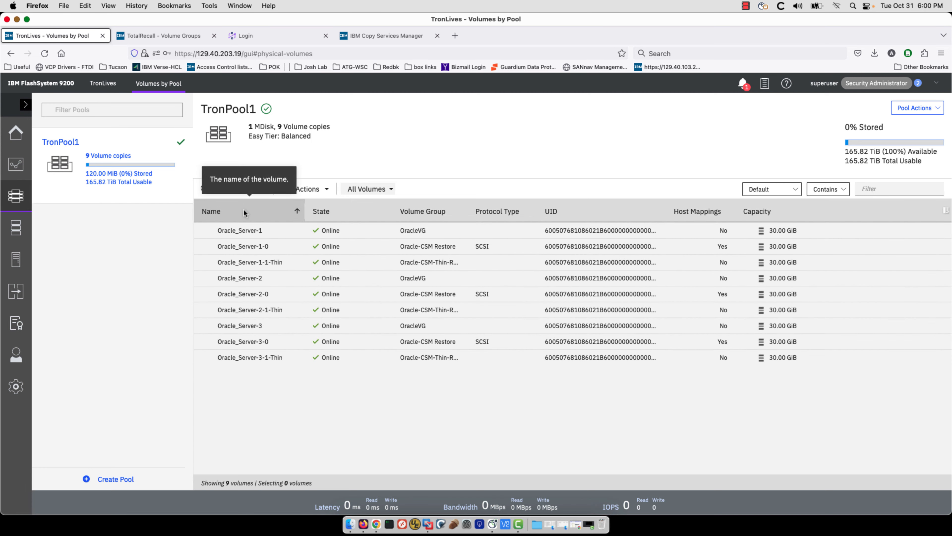
left_click(446, 211)
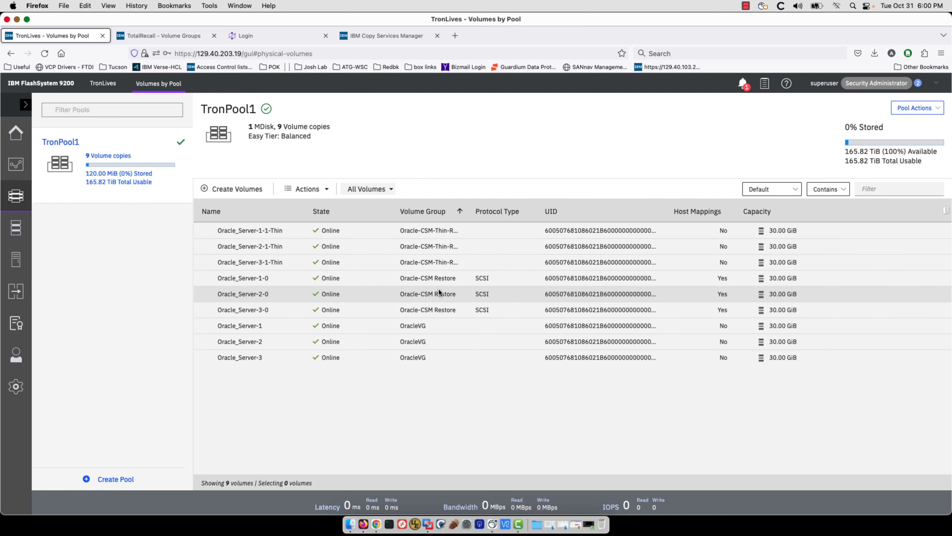
left_click(437, 281)
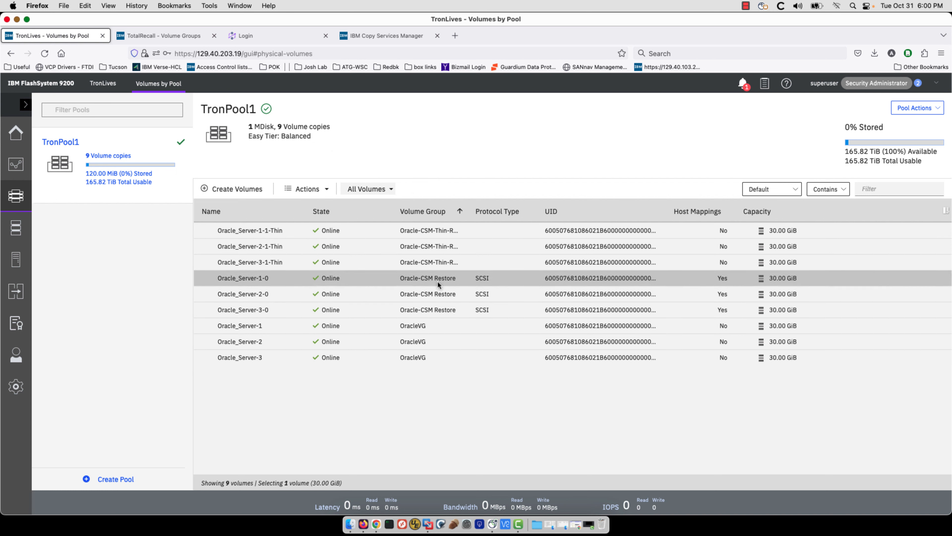
left_click(436, 307, "shift")
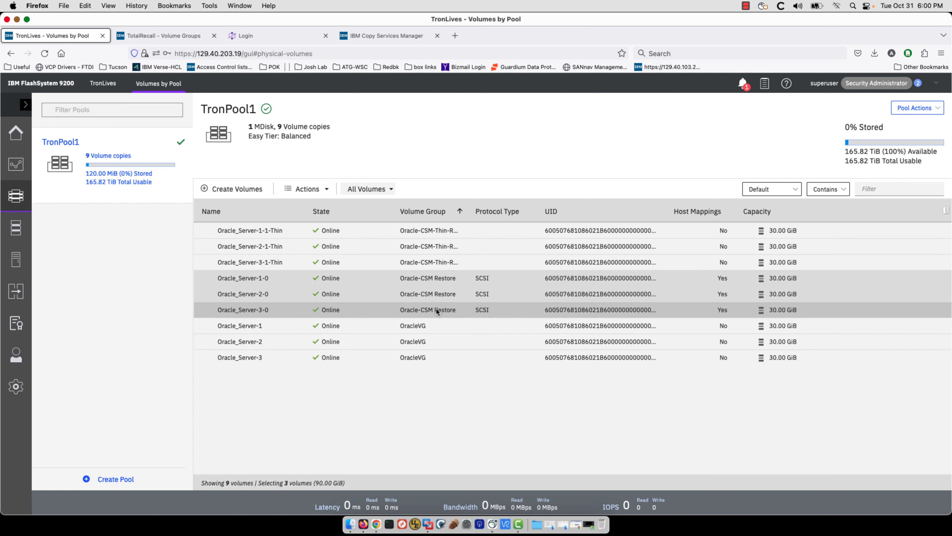
left_click(447, 229)
left_click(440, 260, "shift")
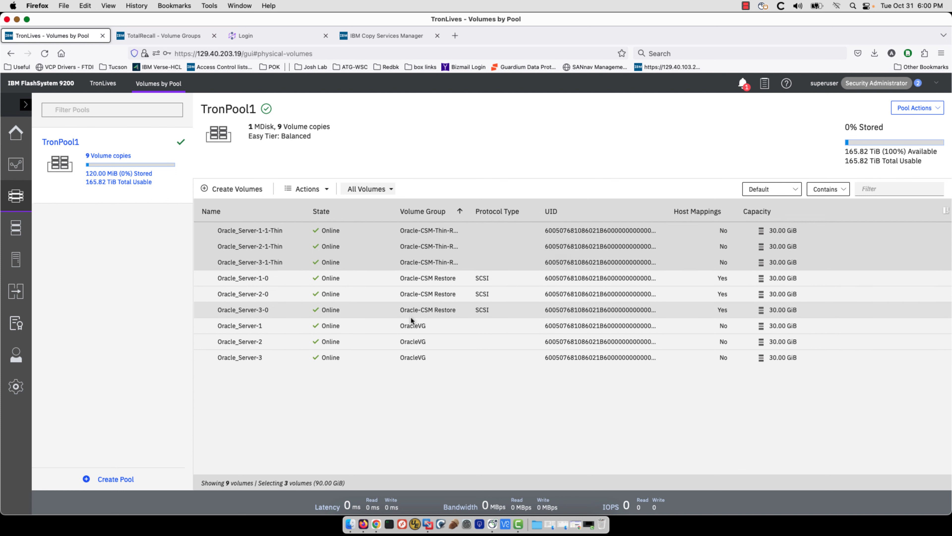
left_click(410, 325)
left_click(407, 355, "shift")
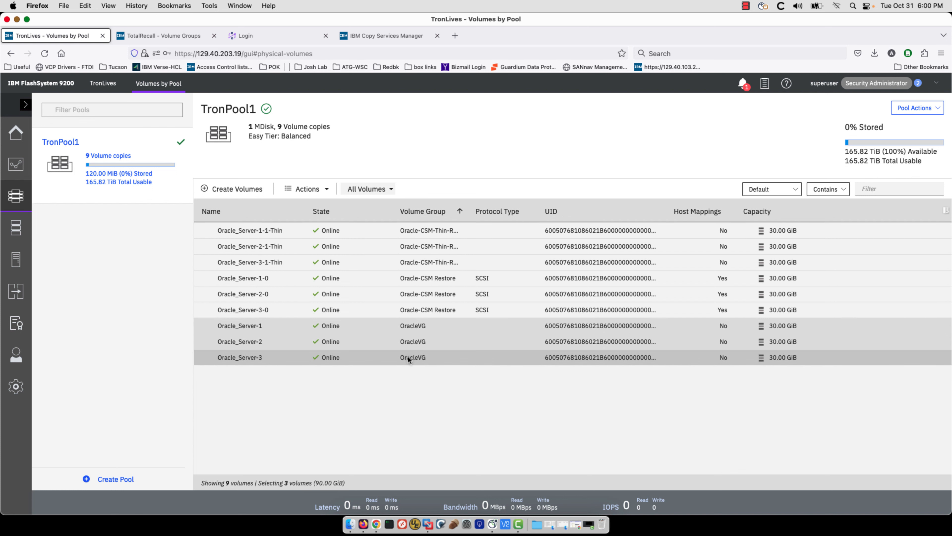